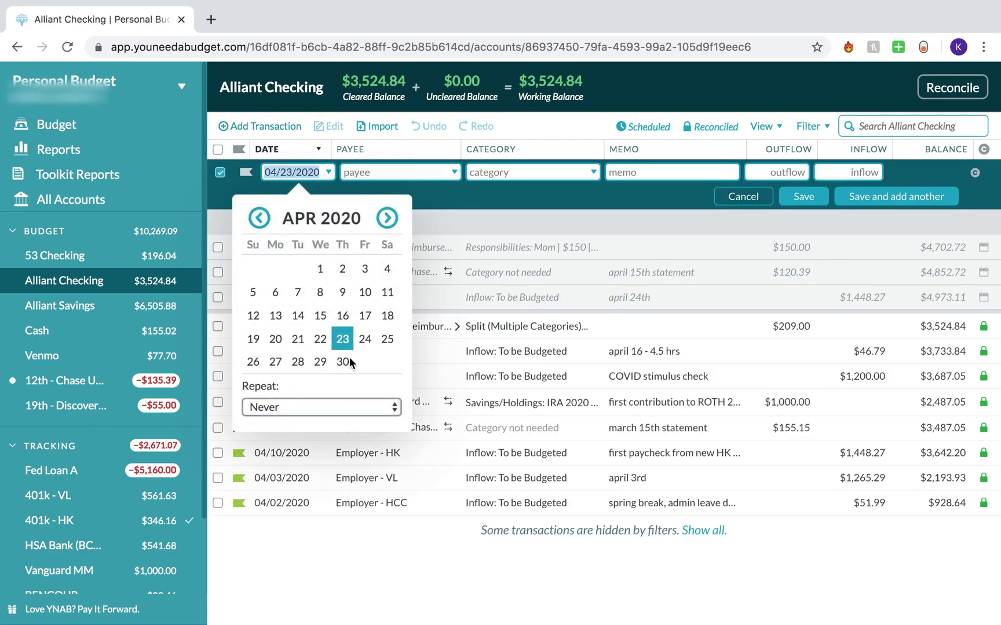
# Record and save a 04/23/2020 inflow of 1448.27 from Employer - HK, categorized as Inflow: To be Budgeted, with the memo "april 24th"
pyautogui.click(342, 340)
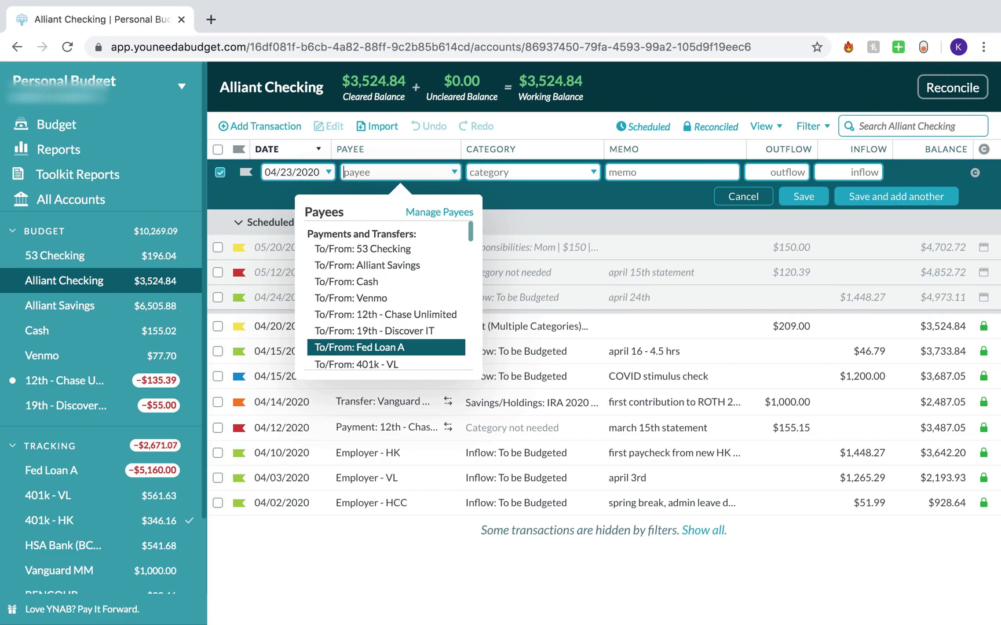
pyautogui.write('Empl')
pyautogui.press('Tab')
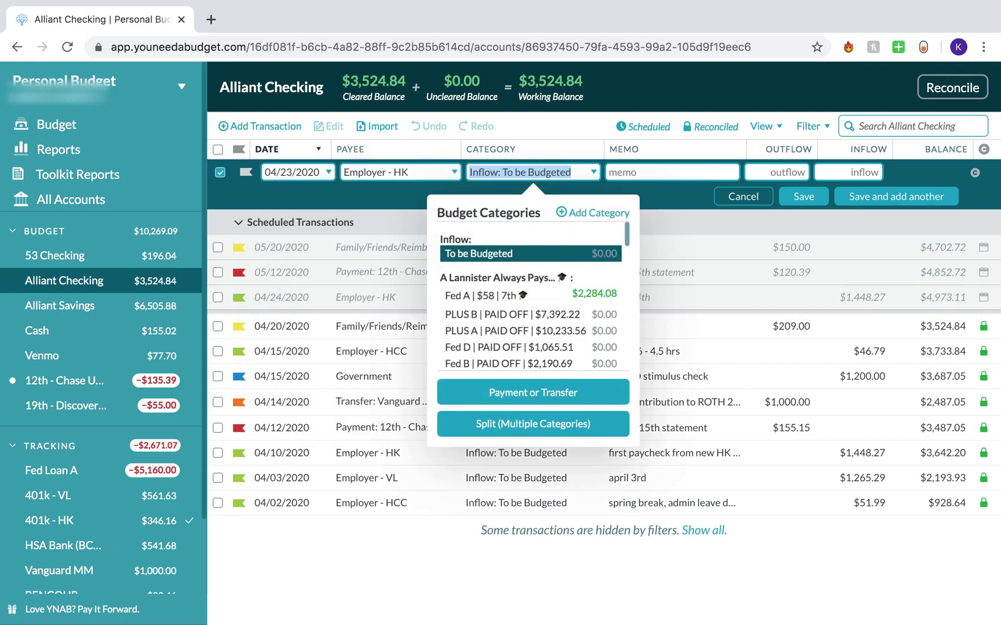
pyautogui.press('Tab')
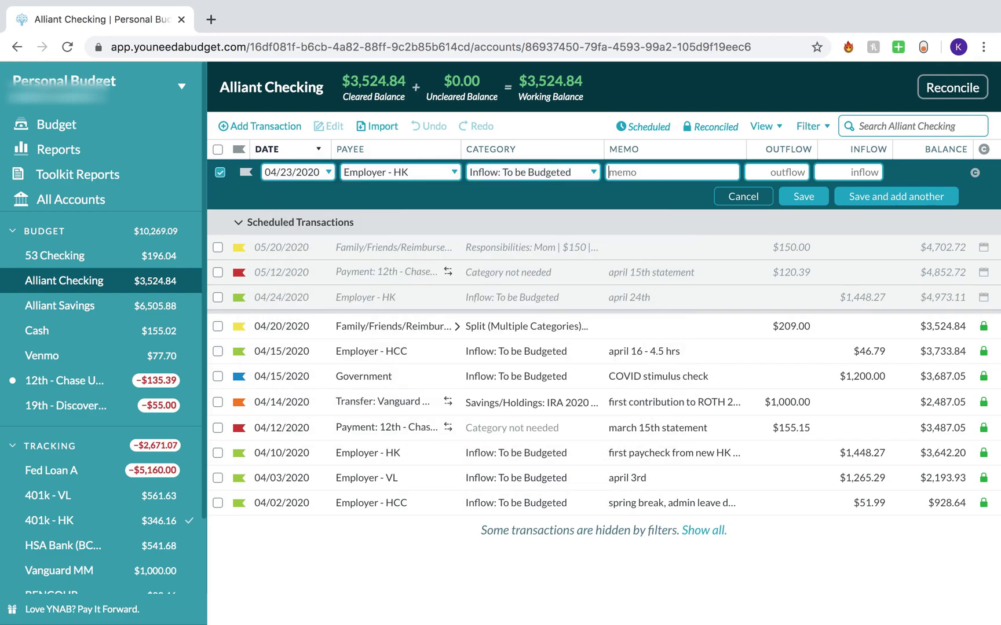
pyautogui.write('april 24th')
pyautogui.press('Tab')
pyautogui.press('Tab')
pyautogui.write('144')
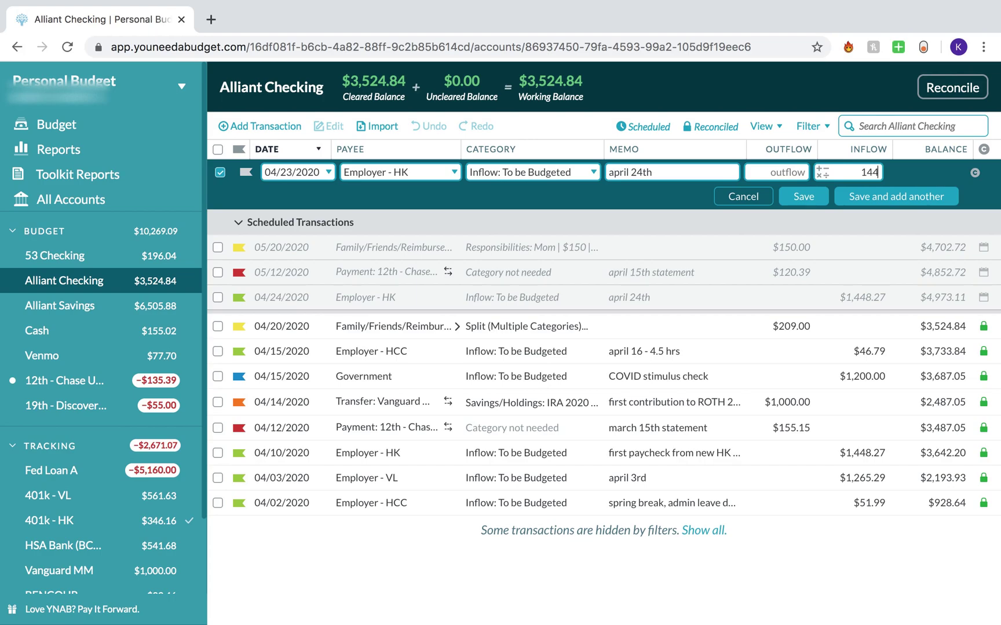
pyautogui.write('8.27')
pyautogui.click(802, 200)
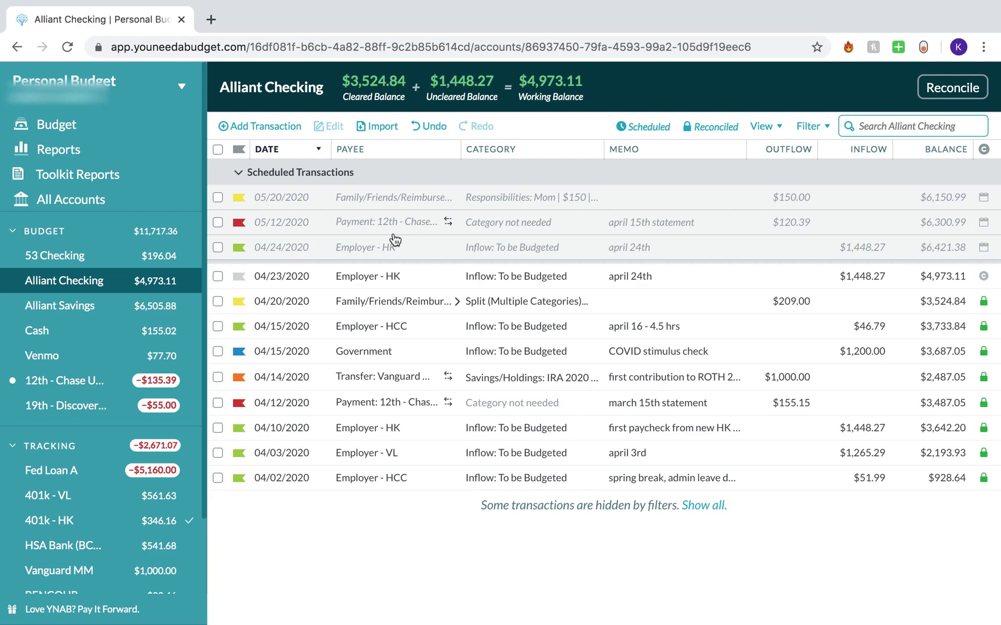
# Give the 04/23/2020 Employer - HK transaction a green flag and deselect it
pyautogui.click(239, 277)
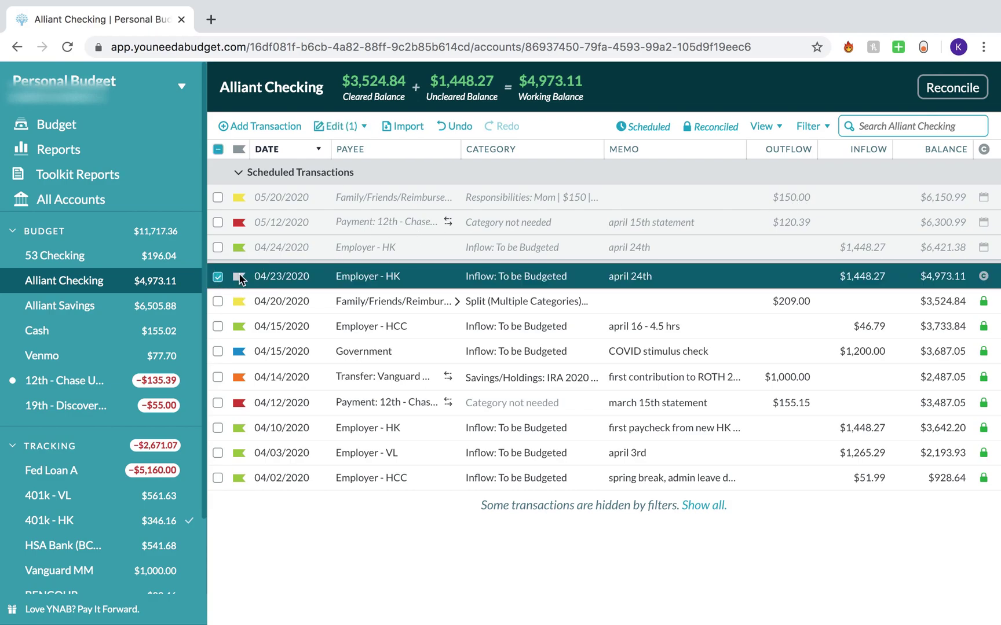
pyautogui.click(239, 277)
pyautogui.click(265, 400)
pyautogui.click(217, 280)
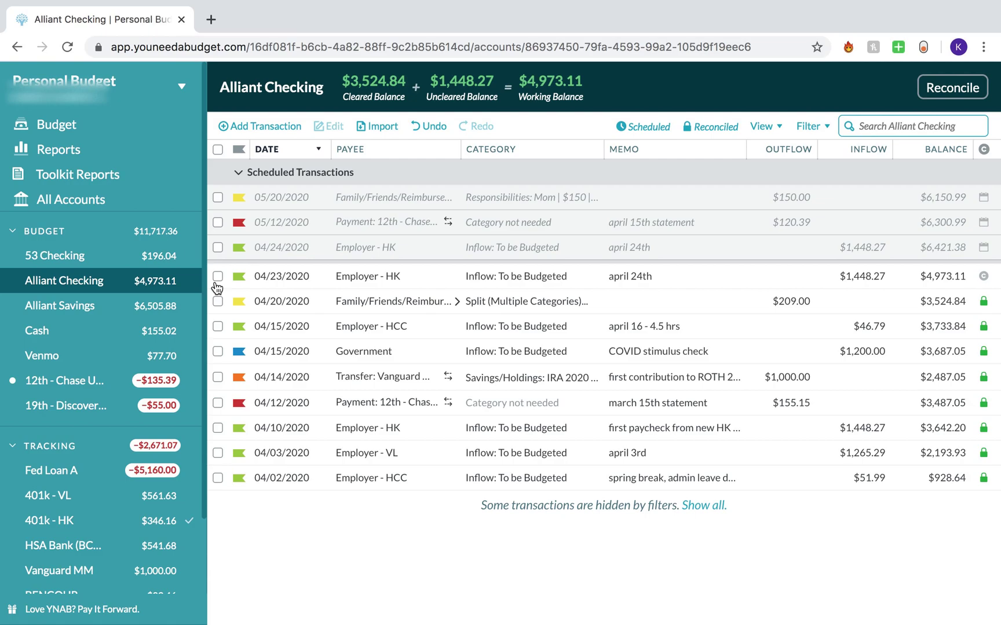
# Open the April 2020 budget and review the budgeted amounts down through the Savings/Holdings categories
pyautogui.click(133, 132)
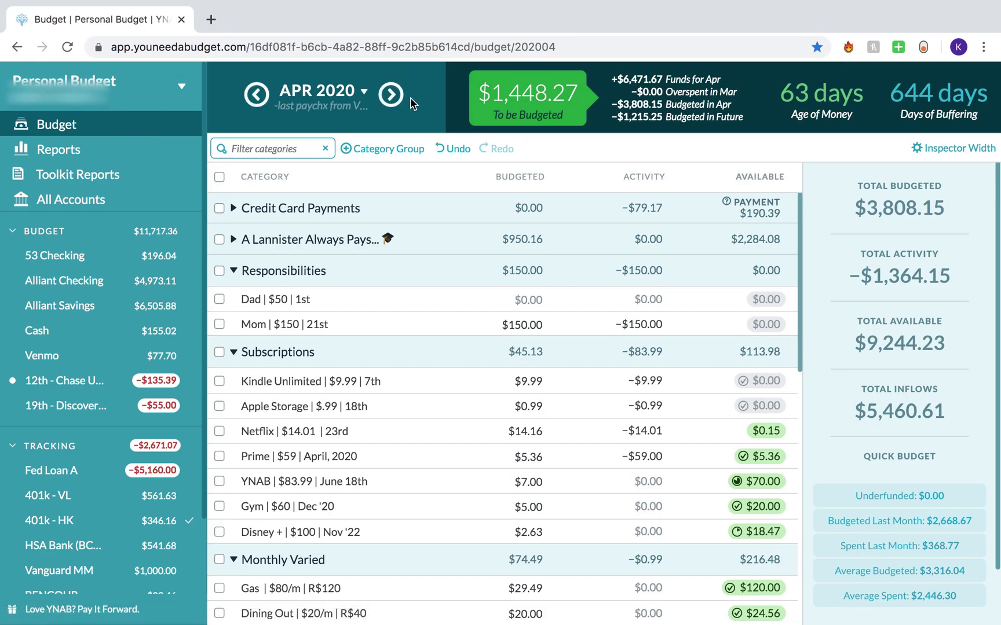
pyautogui.click(359, 94)
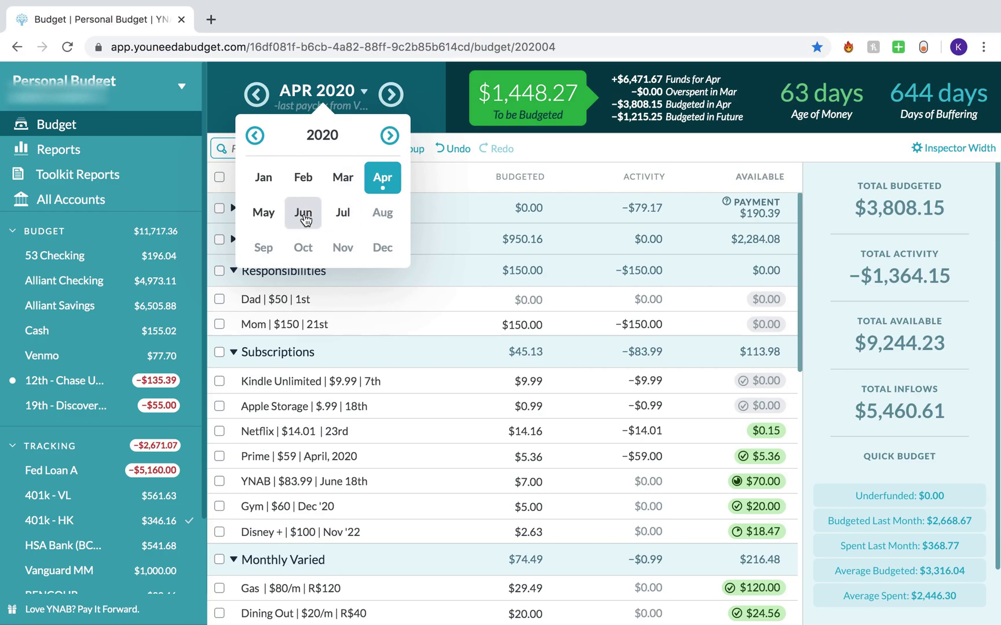
pyautogui.click(385, 177)
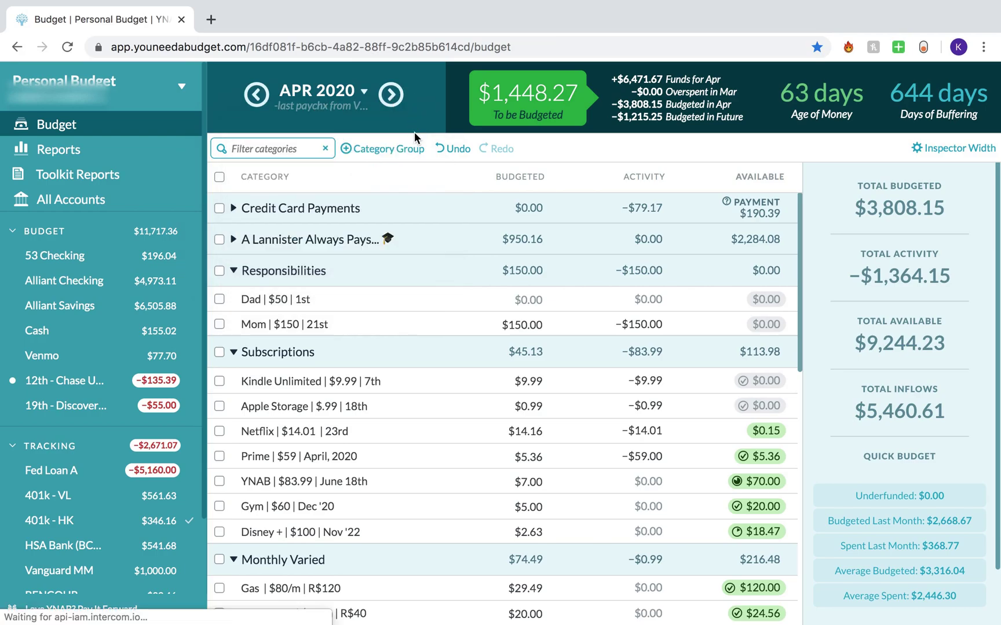
pyautogui.scroll(-15, 463, 405)
pyautogui.scroll(3, 457, 411)
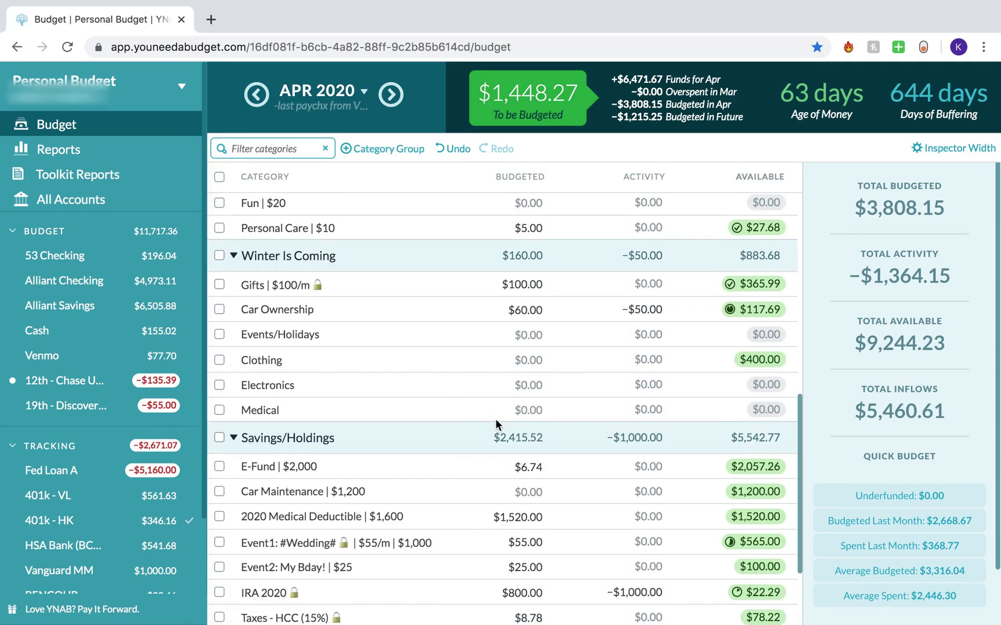
pyautogui.click(521, 467)
pyautogui.scroll(-4, 515, 441)
pyautogui.click(537, 469)
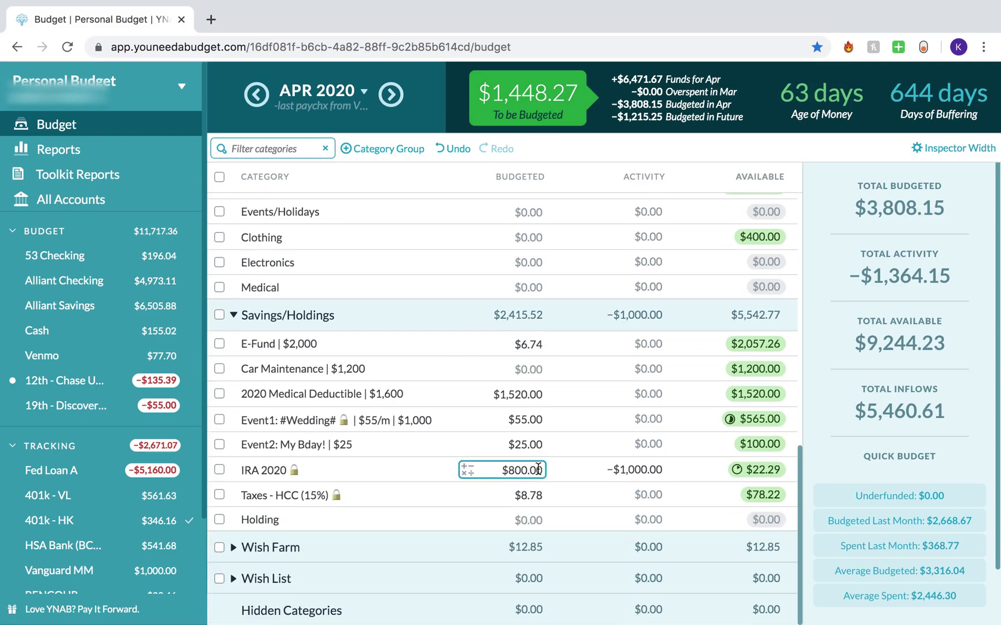
pyautogui.scroll(5, 538, 470)
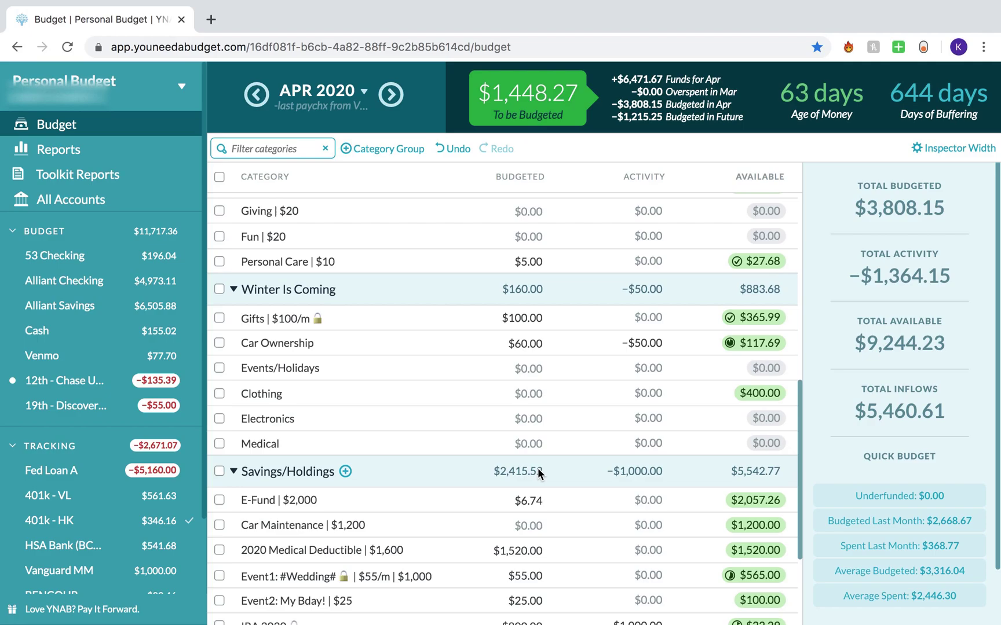
# Move to the May 2020 budget and review its category amounts from Responsibilities through Savings/Holdings
pyautogui.click(392, 103)
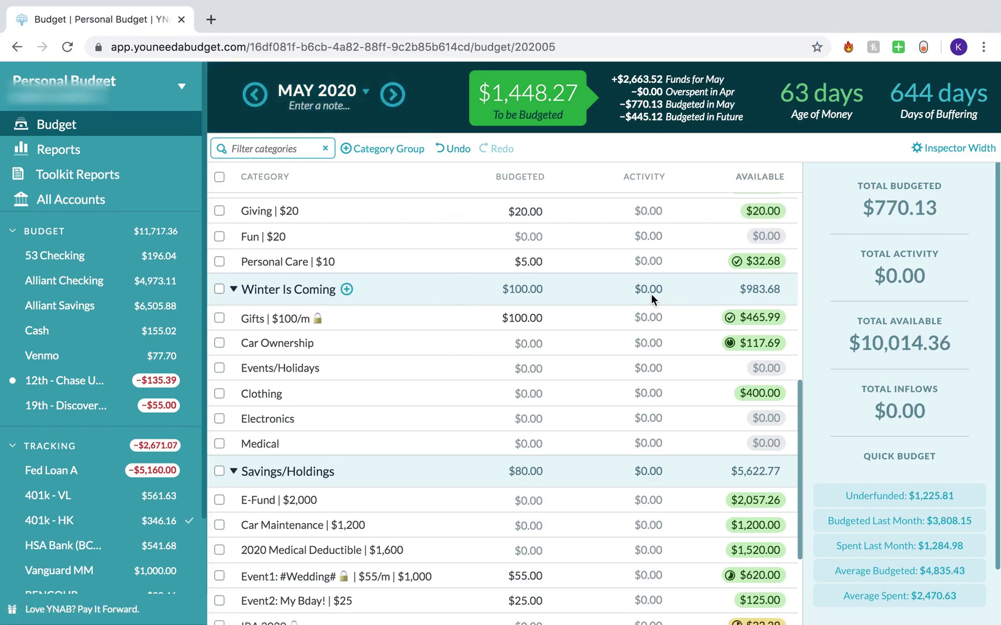
pyautogui.scroll(12, 609, 271)
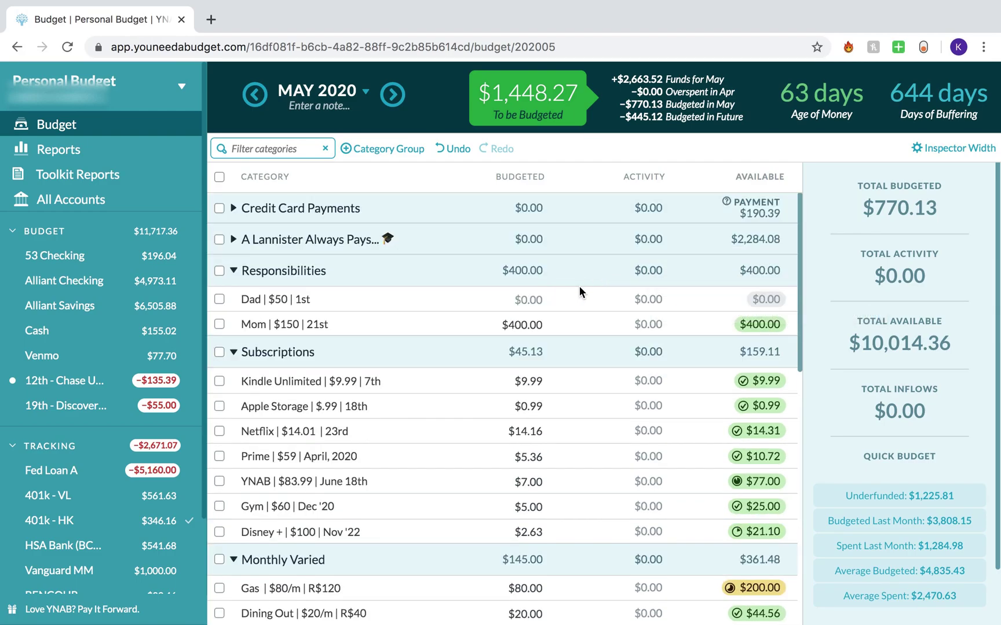
pyautogui.scroll(-2, 579, 290)
pyautogui.scroll(-1, 579, 286)
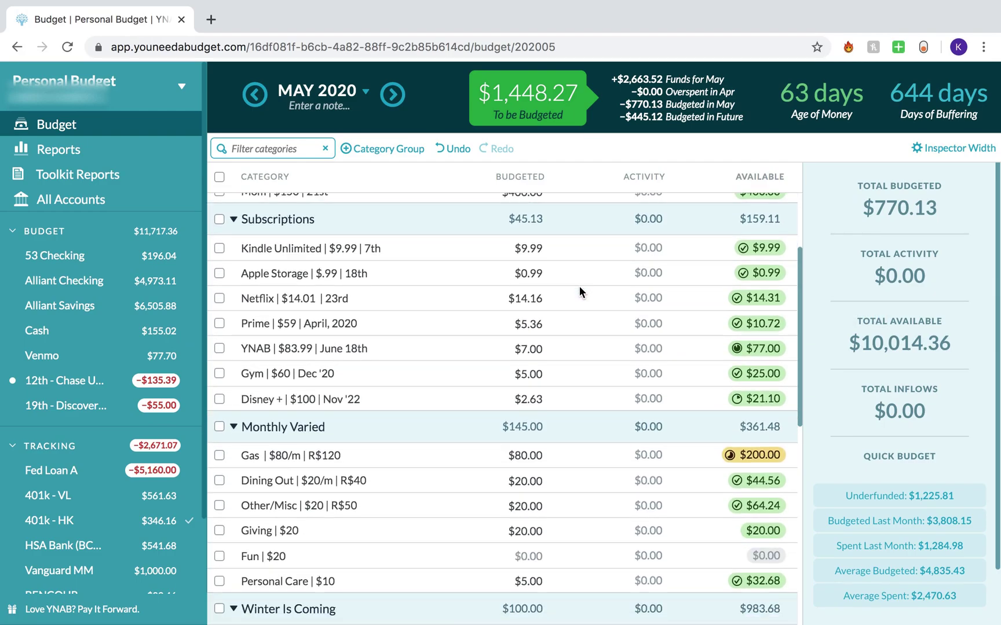
pyautogui.scroll(2, 579, 286)
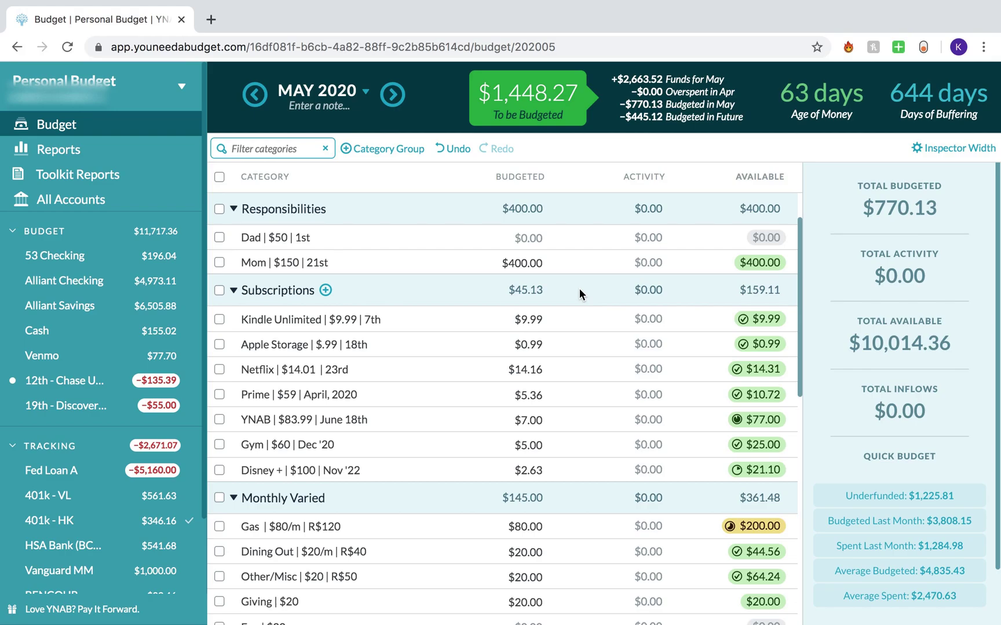
pyautogui.scroll(-3, 579, 288)
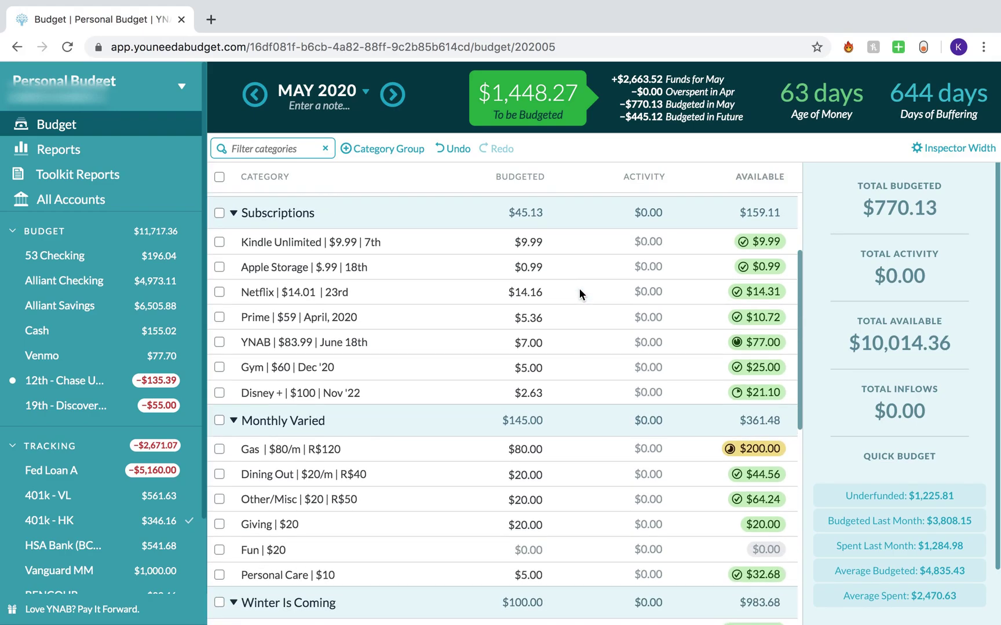
pyautogui.click(524, 344)
pyautogui.scroll(-3, 524, 345)
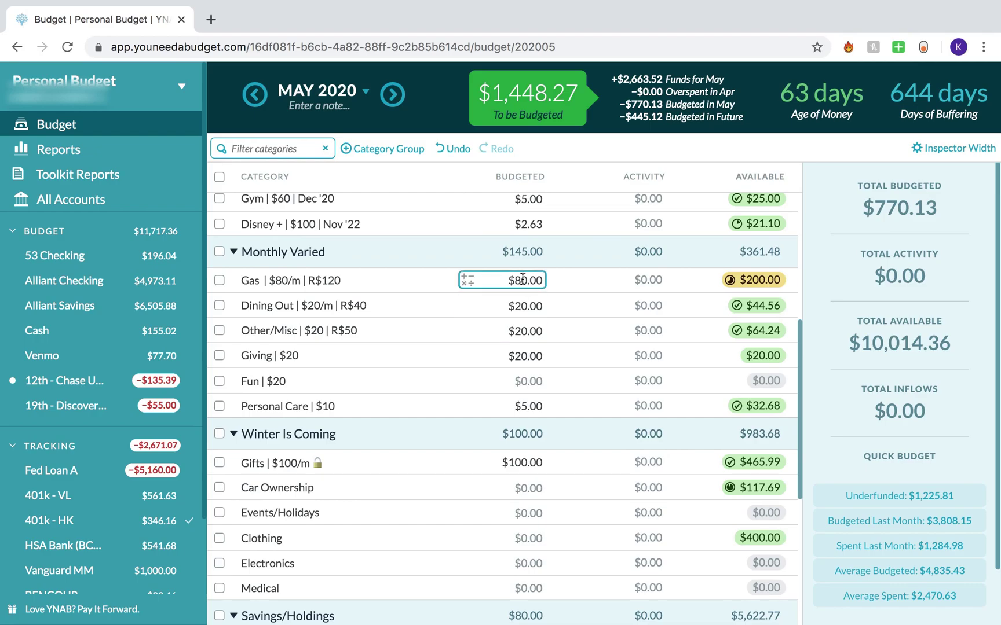
pyautogui.scroll(-1, 529, 261)
pyautogui.click(529, 261)
pyautogui.click(527, 312)
pyautogui.scroll(-5, 542, 342)
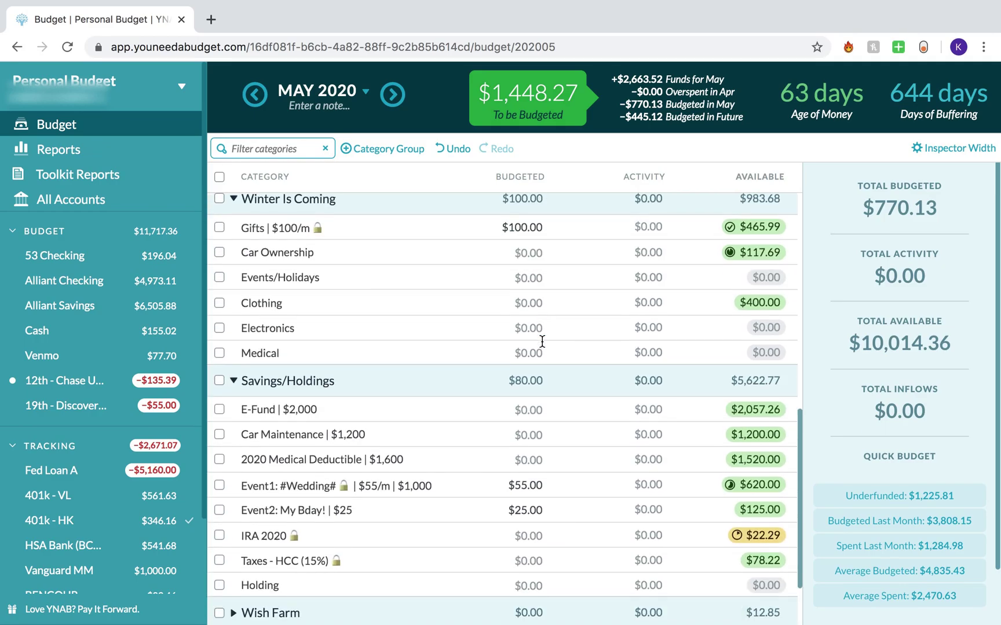
# Move to the June 2020 budget and add 200 to the amount budgeted for the Mom category under Responsibilities
pyautogui.click(397, 99)
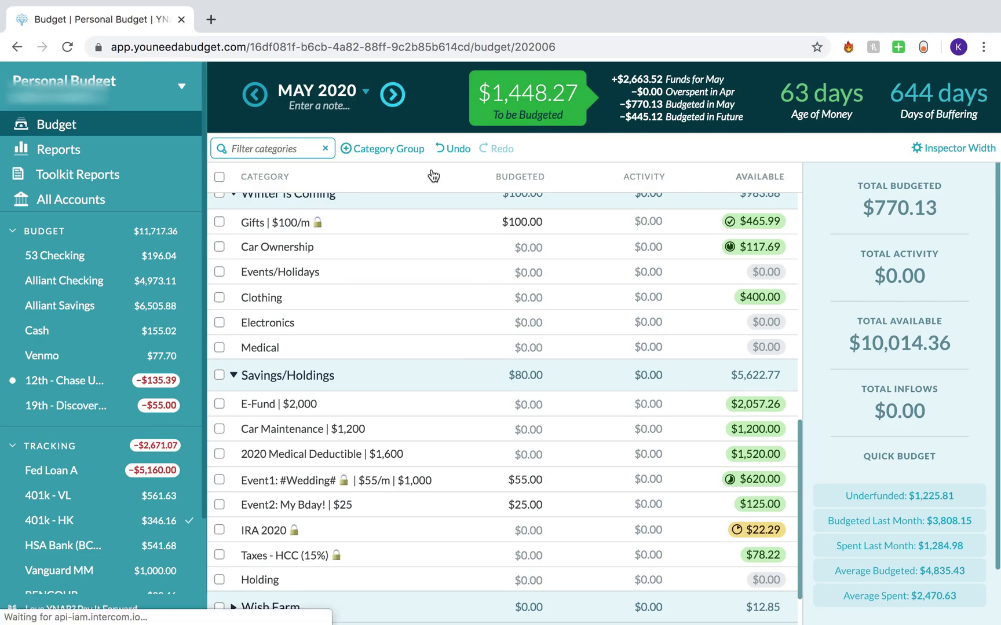
pyautogui.scroll(2, 505, 305)
pyautogui.scroll(5, 505, 306)
pyautogui.click(505, 305)
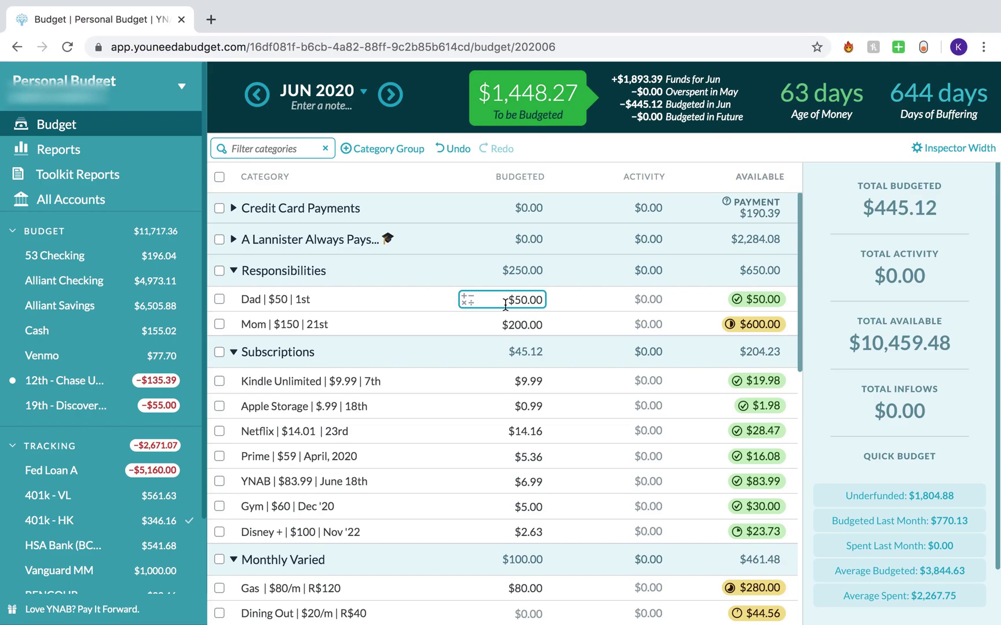
pyautogui.click(528, 322)
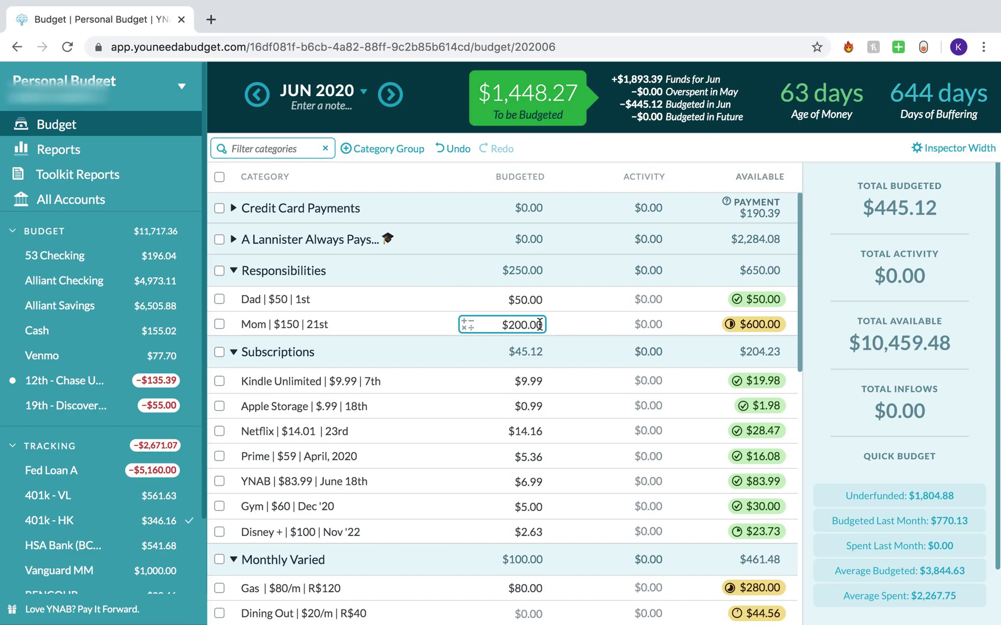
pyautogui.press('Down')
pyautogui.press('Up')
pyautogui.press('Right')
pyautogui.write('+200')
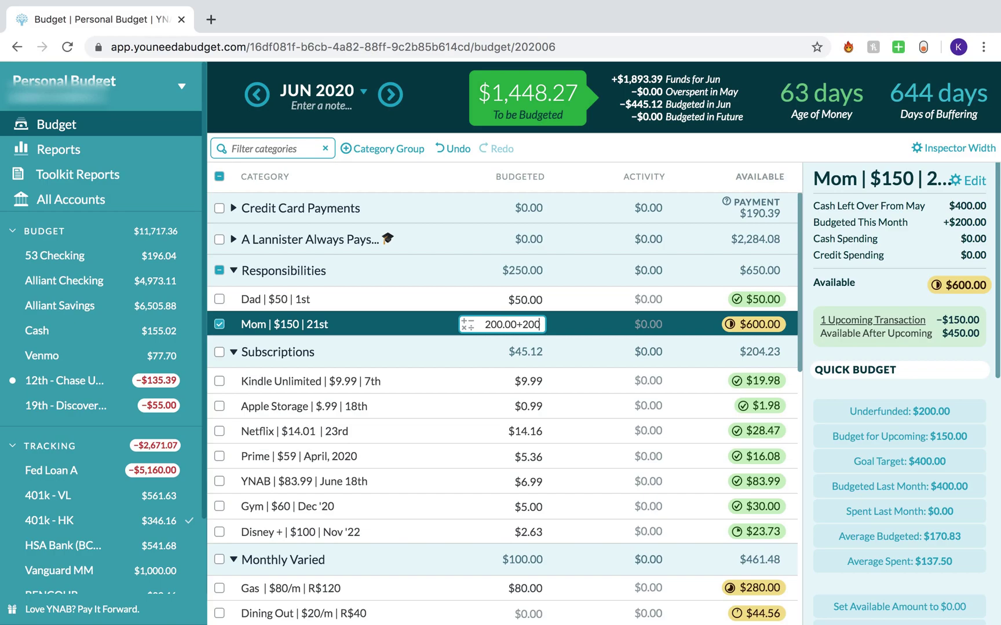
pyautogui.press('Return')
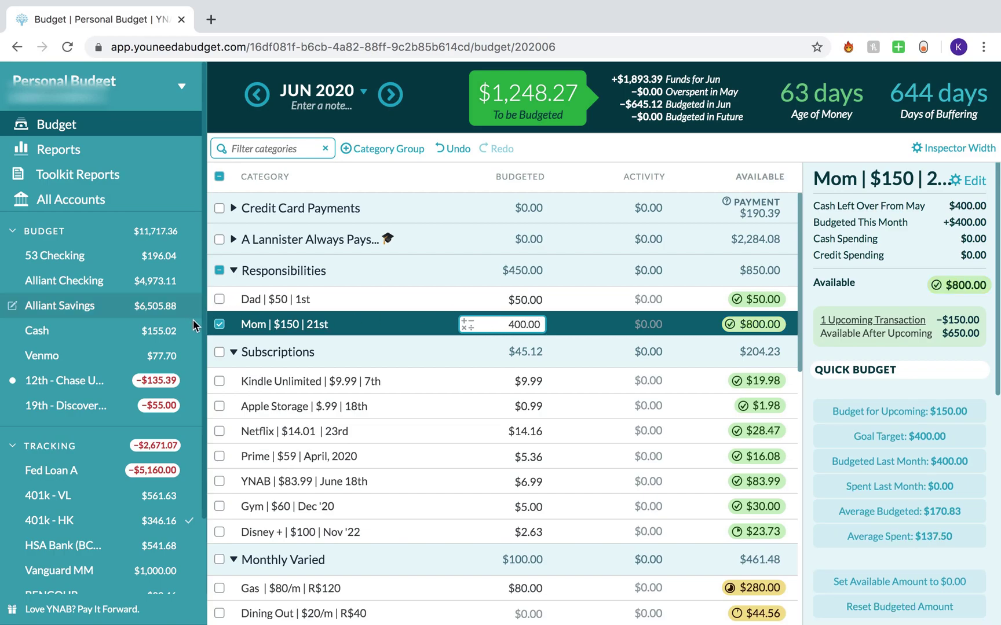
pyautogui.click(213, 323)
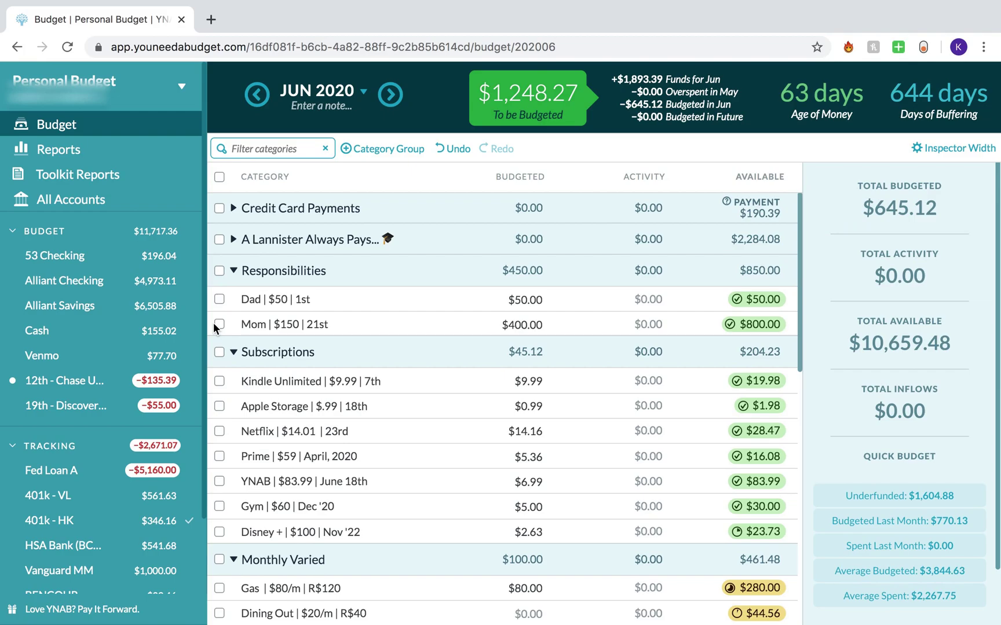
# Set the June budgeted amount for Dining Out under Monthly Varied to 25
pyautogui.scroll(-2, 415, 370)
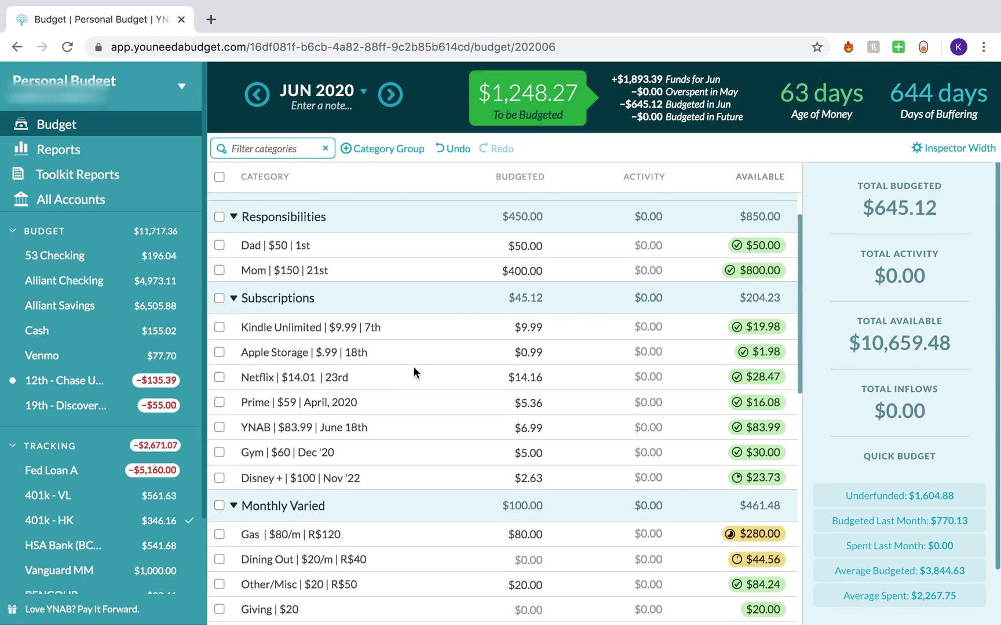
pyautogui.click(538, 312)
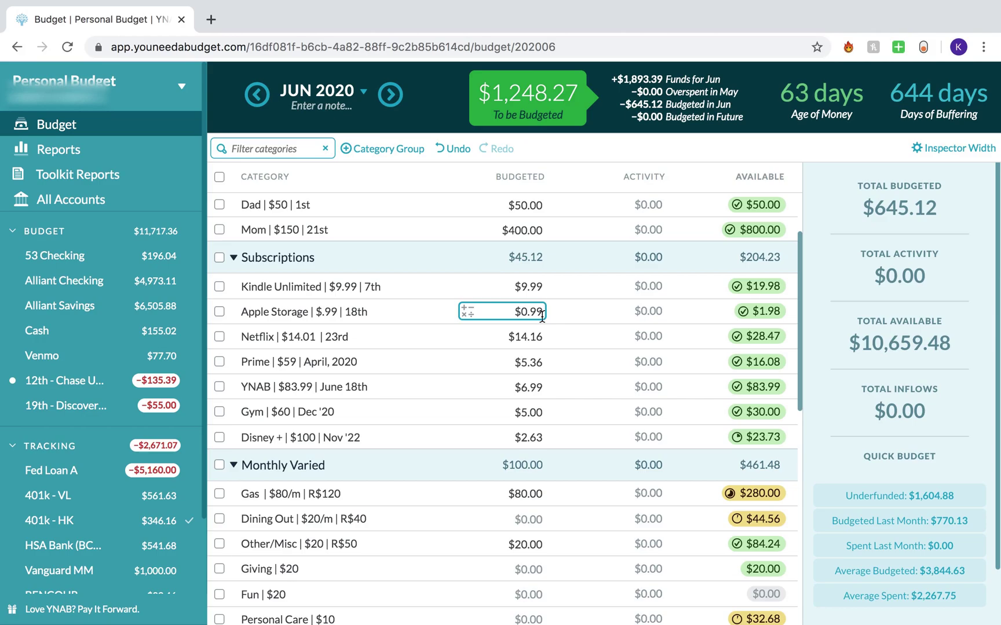
pyautogui.press('Escape')
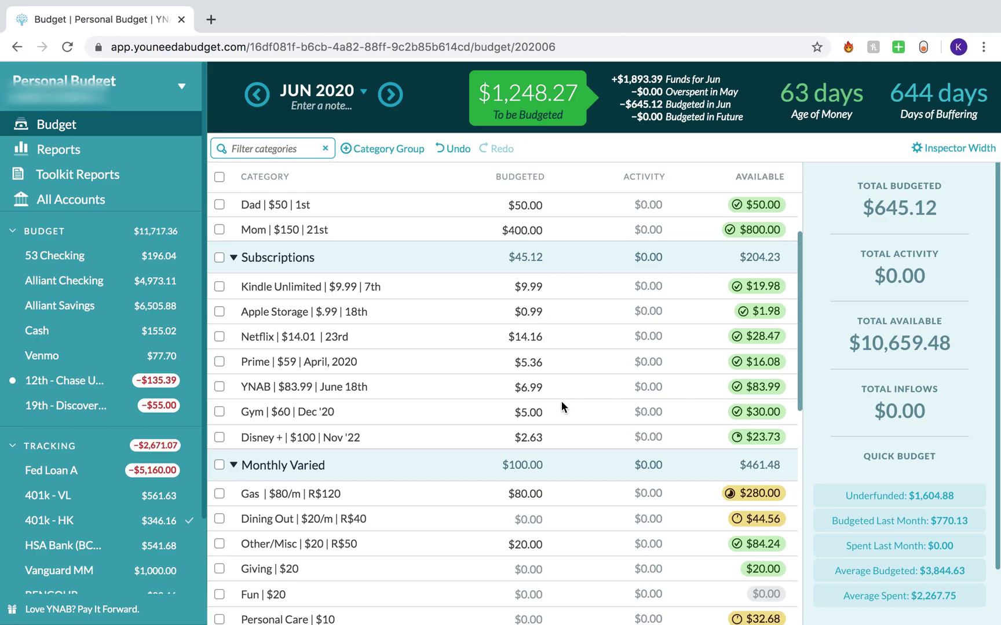
pyautogui.scroll(-2, 570, 440)
pyautogui.click(535, 424)
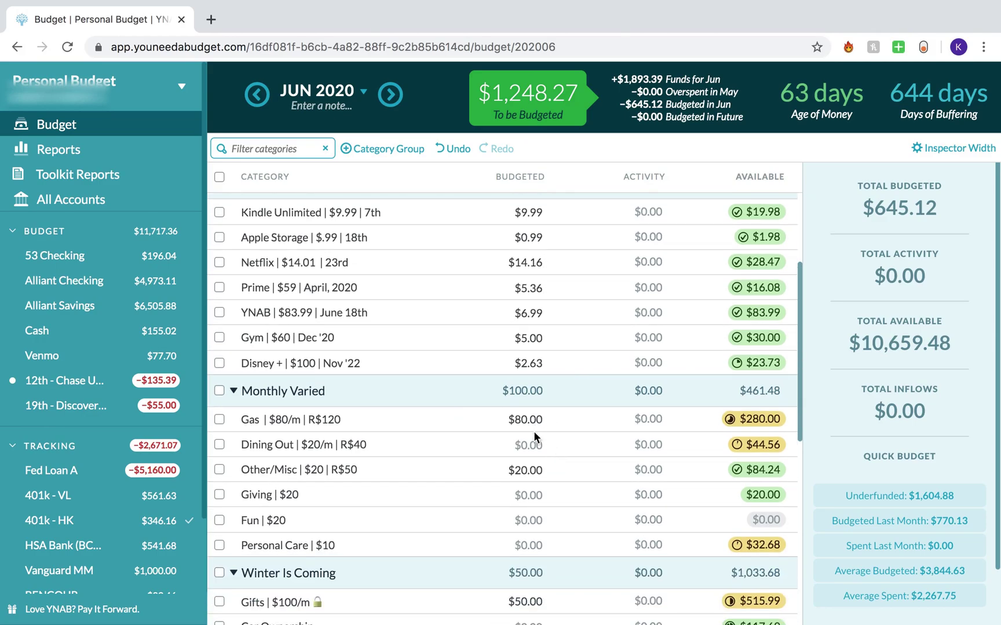
pyautogui.click(530, 445)
pyautogui.click(529, 444)
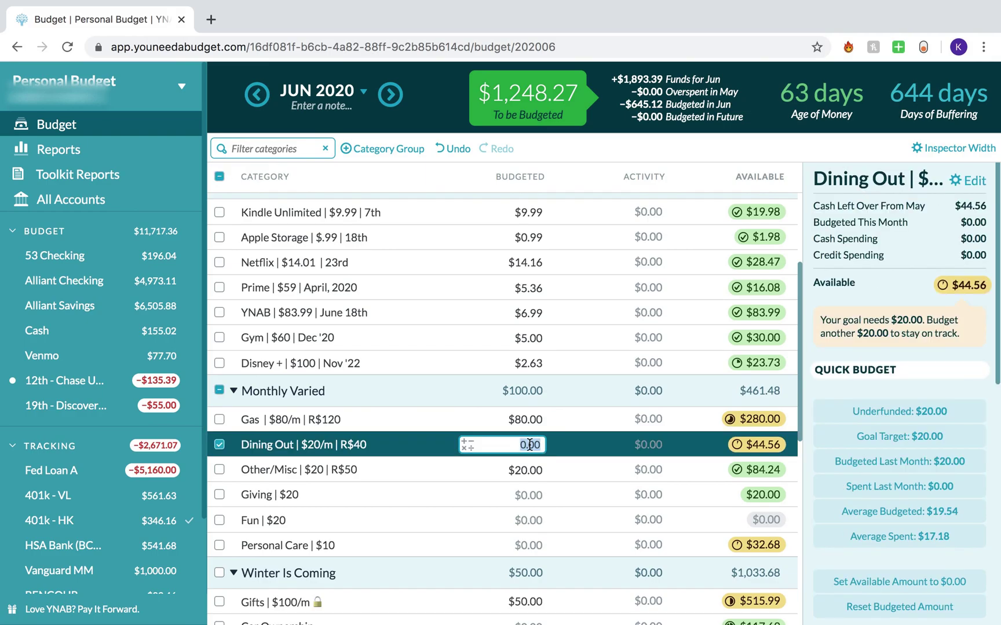
pyautogui.write('25')
pyautogui.press('Return')
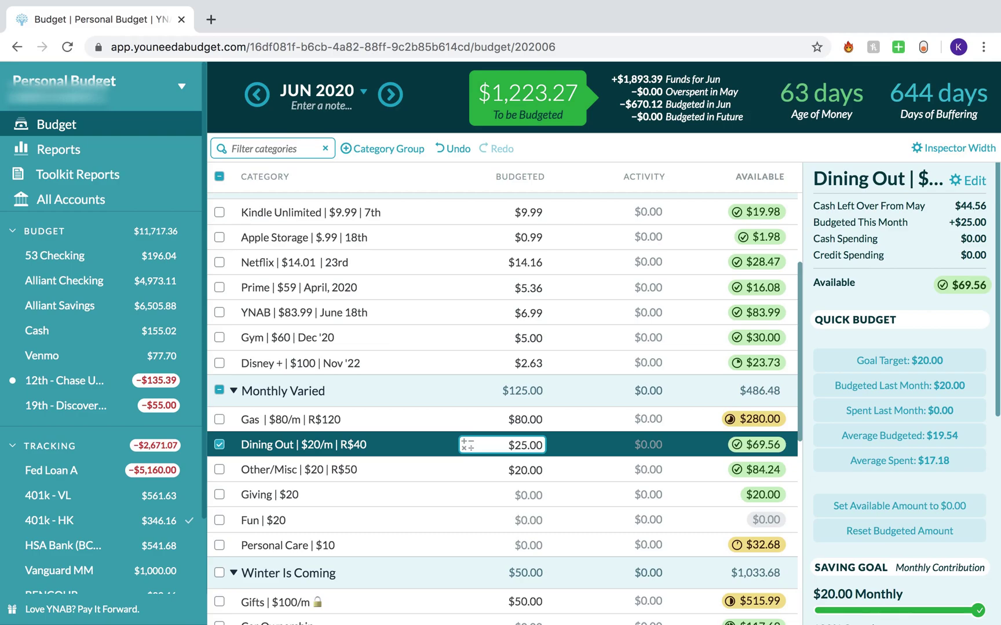
# Set the June budgeted amount for the Fun category to 20
pyautogui.press('Down')
pyautogui.press('Down')
pyautogui.press('Down')
pyautogui.write('wp')
pyautogui.press('BackSpace')
pyautogui.press('BackSpace')
pyautogui.write('20')
pyautogui.press('Return')
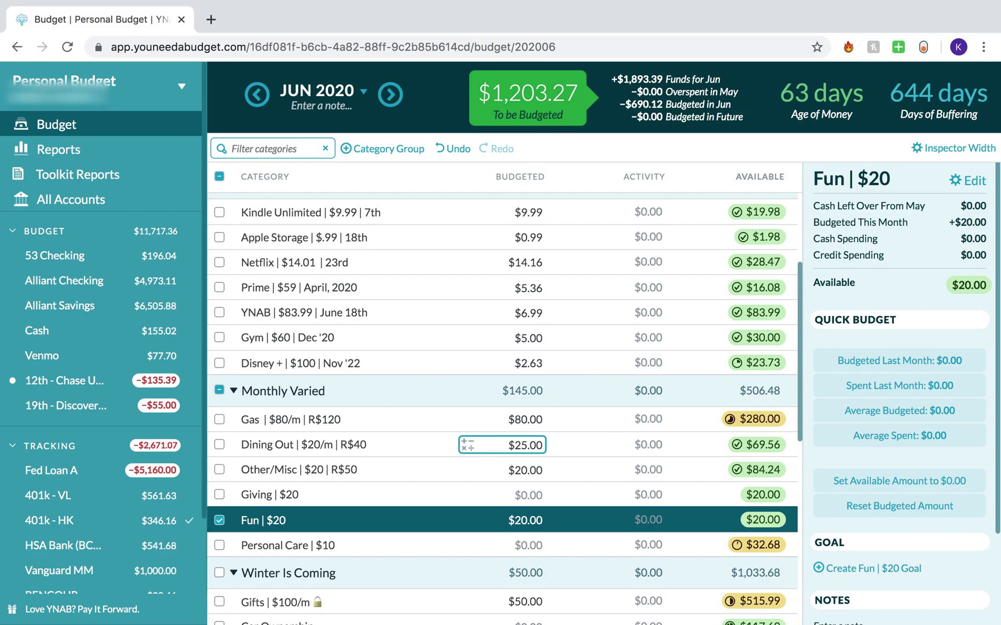
# Set the June budgeted amounts to 10 for Personal Care and 20 for Giving
pyautogui.press('Down')
pyautogui.write('10')
pyautogui.press('Return')
pyautogui.press('Up')
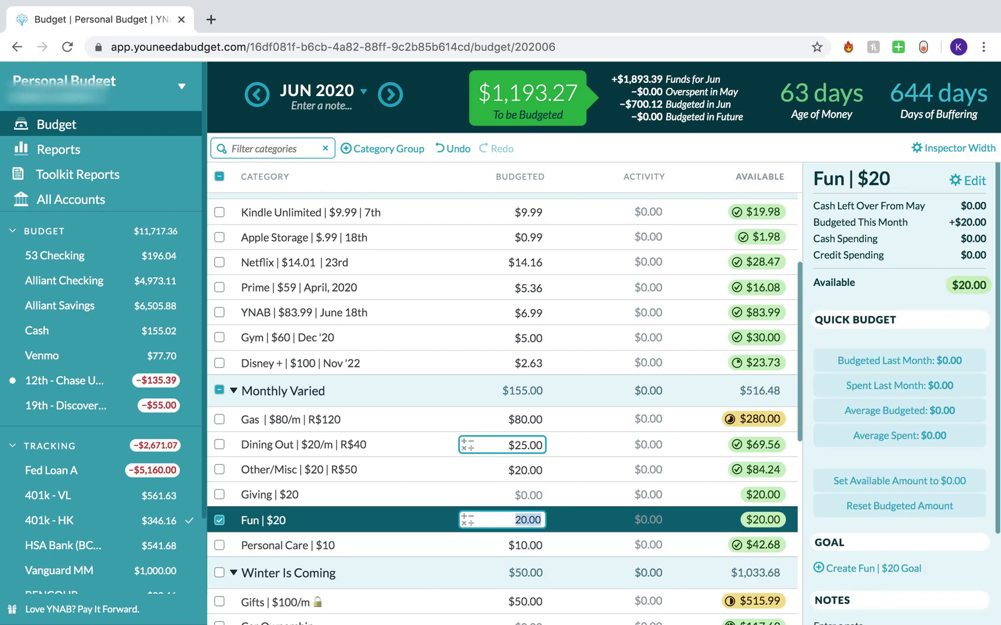
pyautogui.press('Up')
pyautogui.write('20')
pyautogui.press('Return')
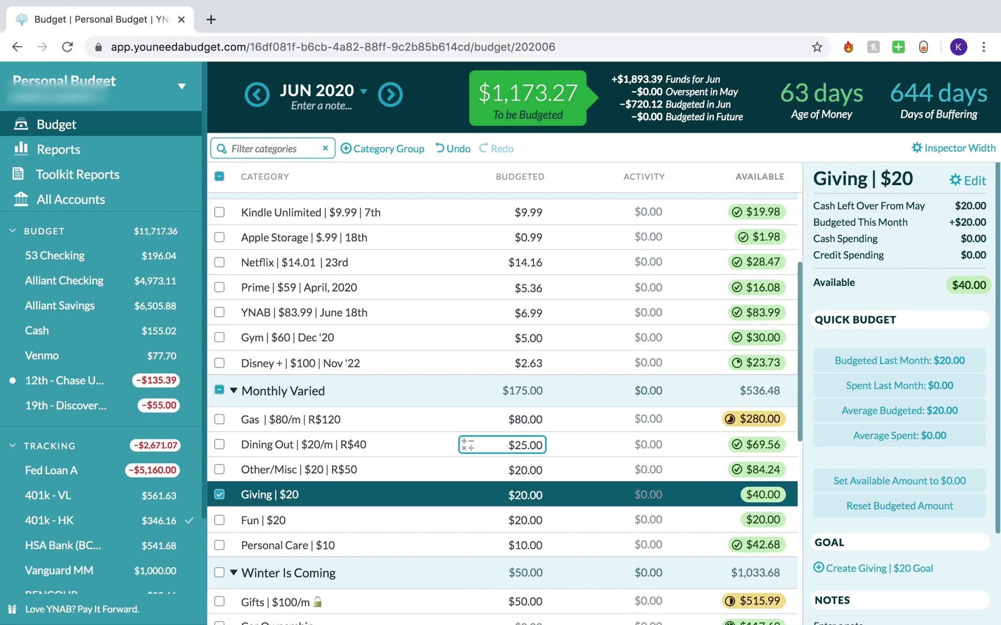
# Set the June budgeted amount for the Gifts category under Winter Is Coming to 100
pyautogui.scroll(-1, 539, 486)
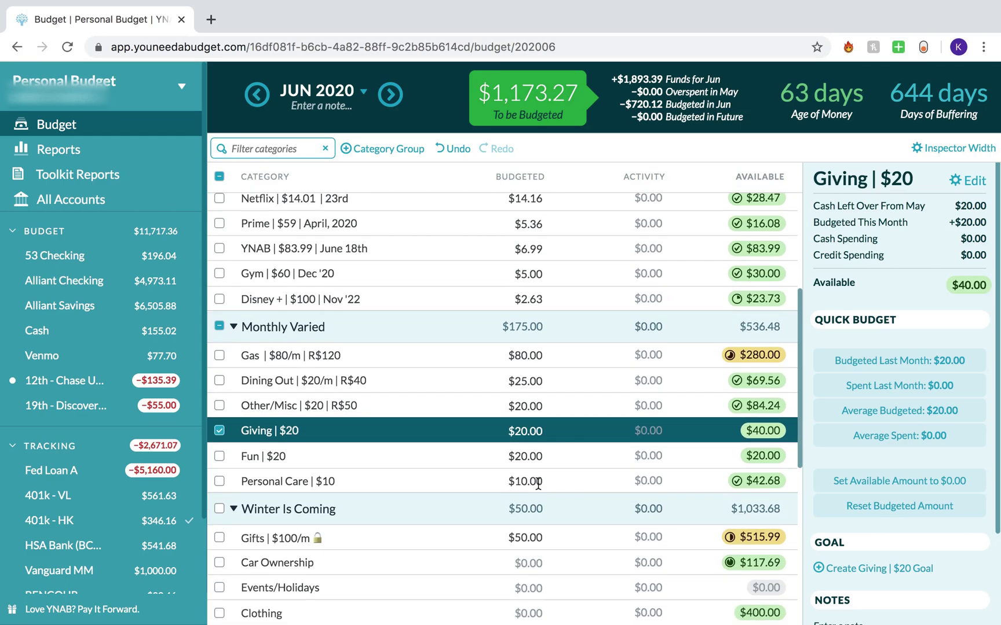
pyautogui.click(539, 530)
pyautogui.write('100.00')
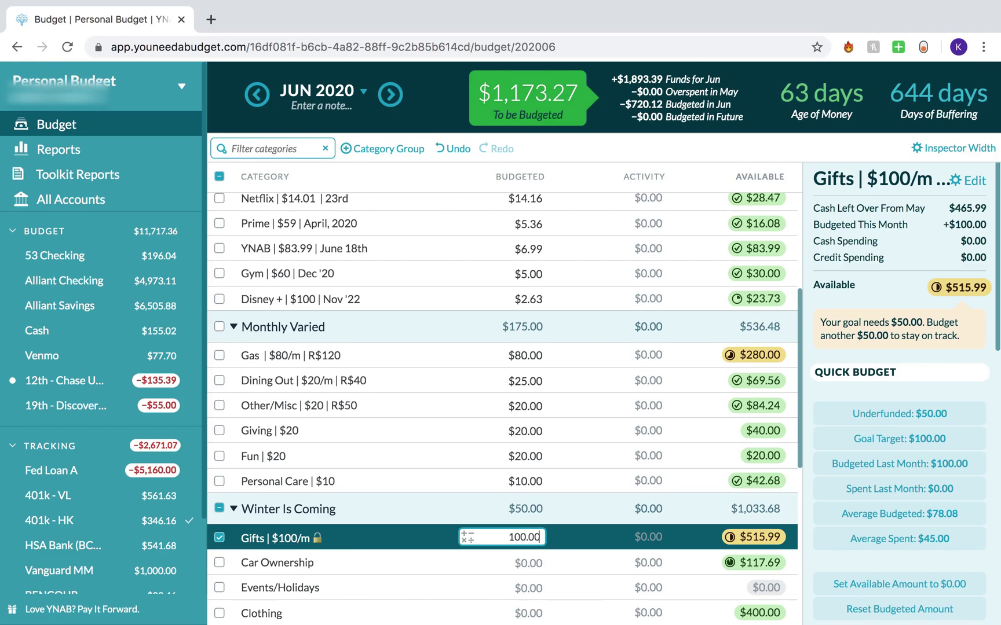
pyautogui.press('Return')
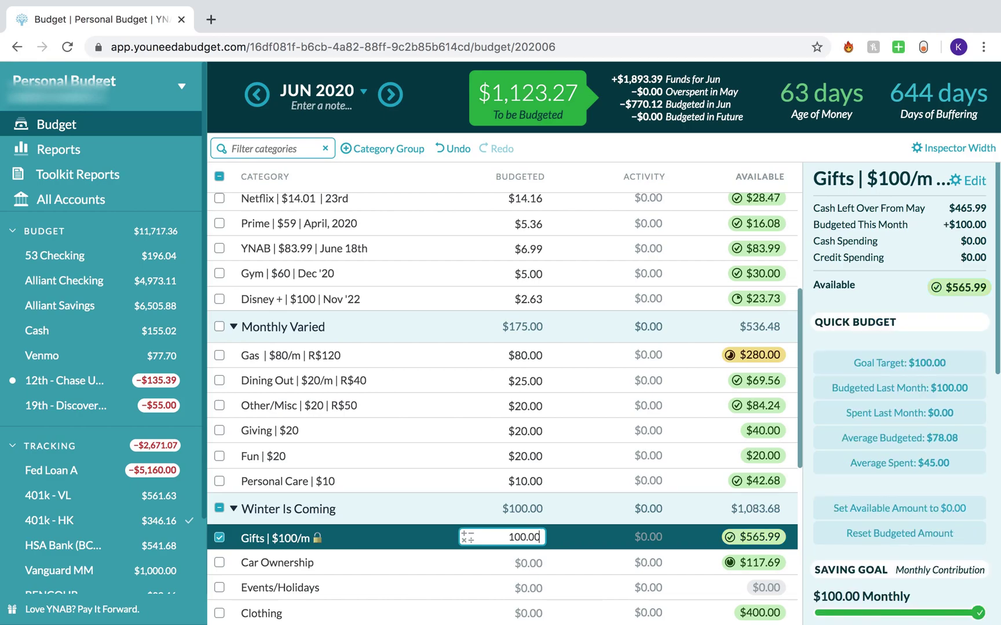
# Set the June budgeted amount for the Event1: #Wedding# category under Savings/Holdings to 55
pyautogui.scroll(-2, 509, 579)
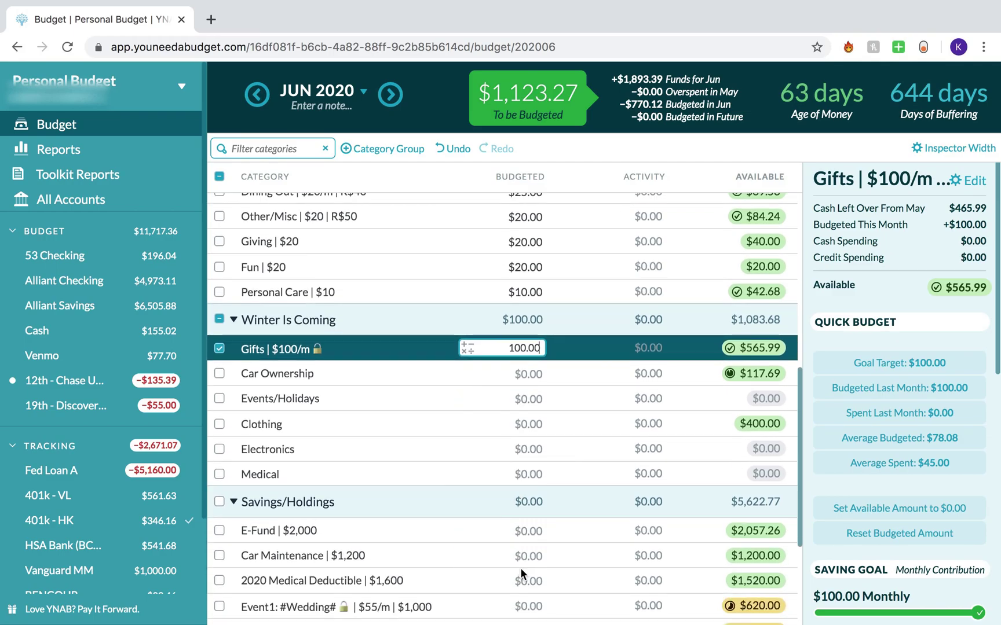
pyautogui.scroll(-1, 521, 568)
pyautogui.click(527, 561)
pyautogui.write('55')
pyautogui.press('Return')
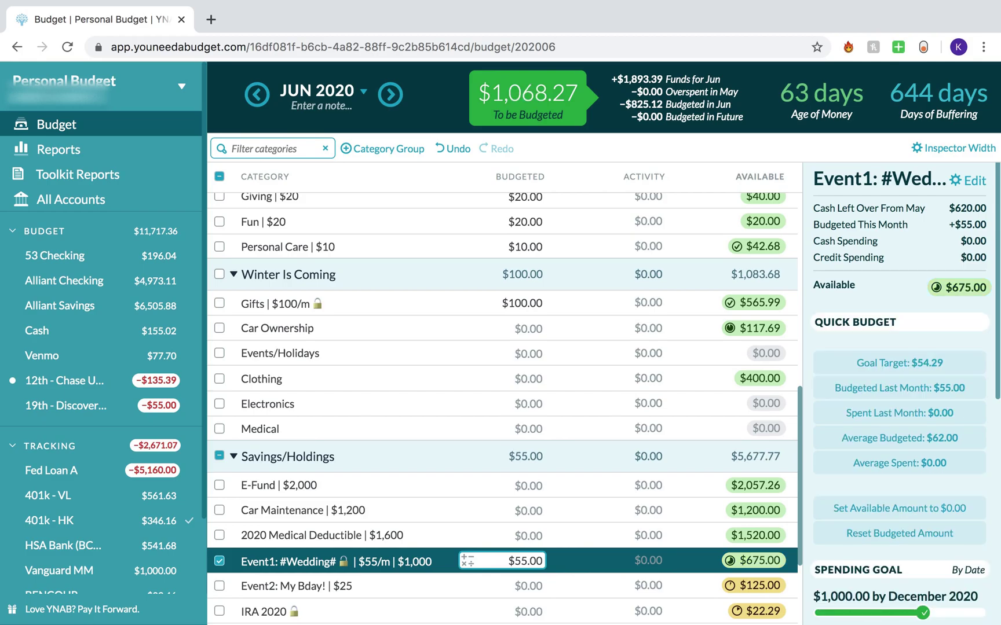
pyautogui.write('2')
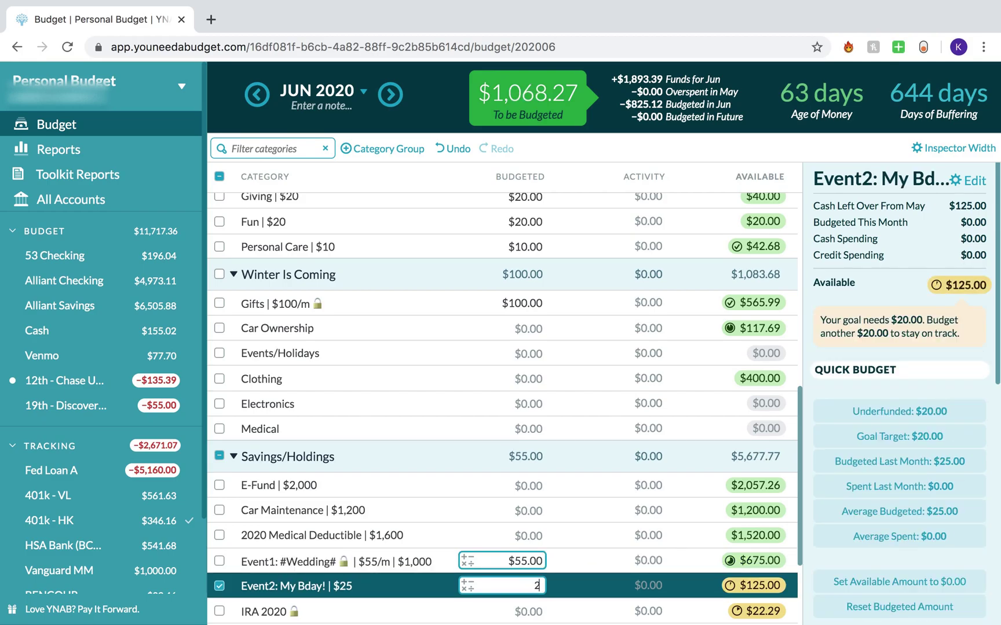
pyautogui.press('BackSpace')
pyautogui.scroll(-3, 540, 548)
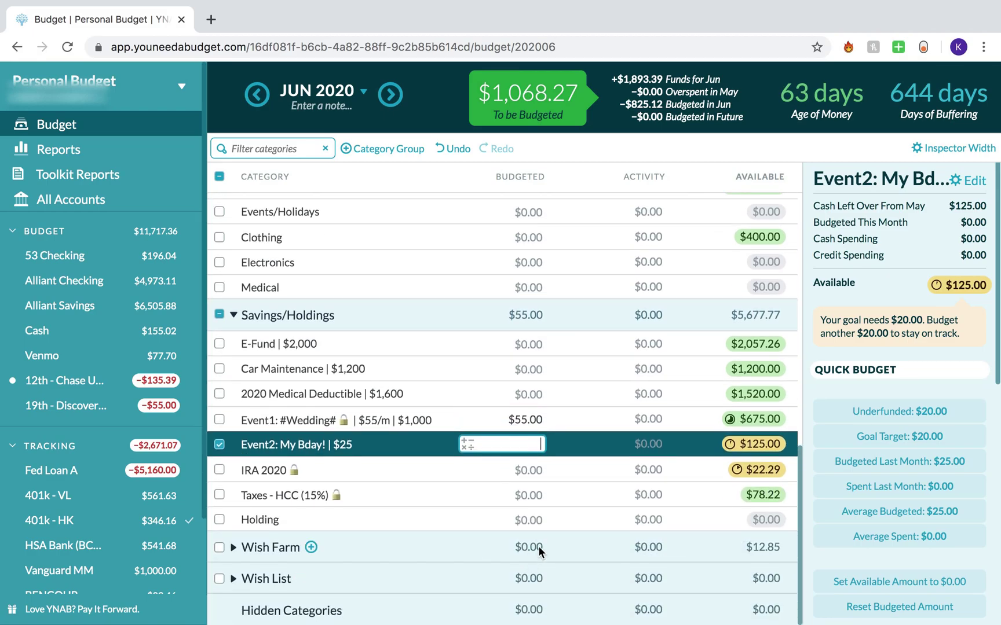
# Set the June budgeted amount for Car Ownership under Winter Is Coming to 60
pyautogui.scroll(2, 530, 454)
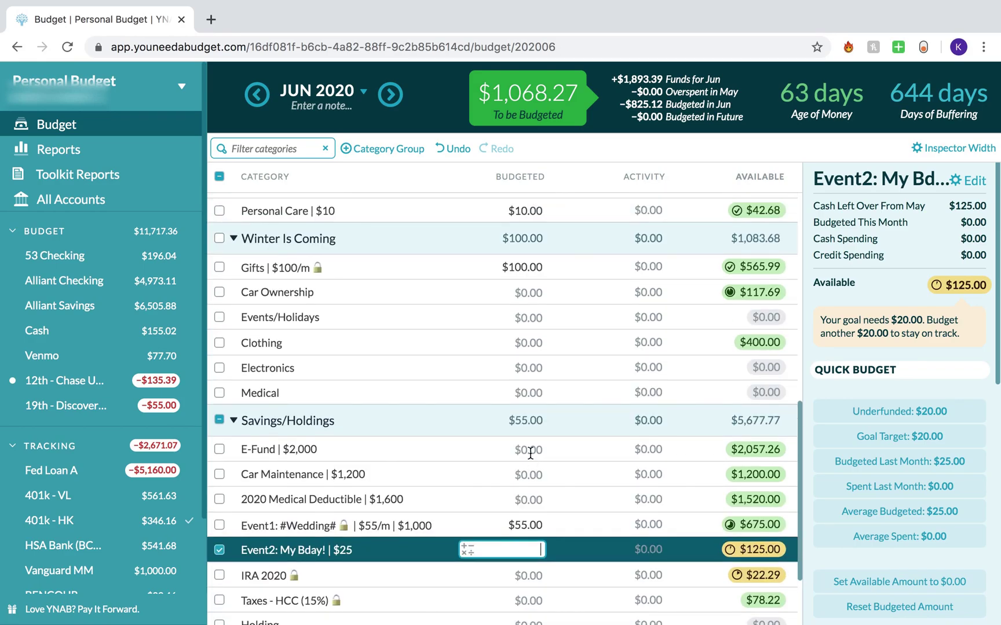
pyautogui.click(537, 287)
pyautogui.write('60')
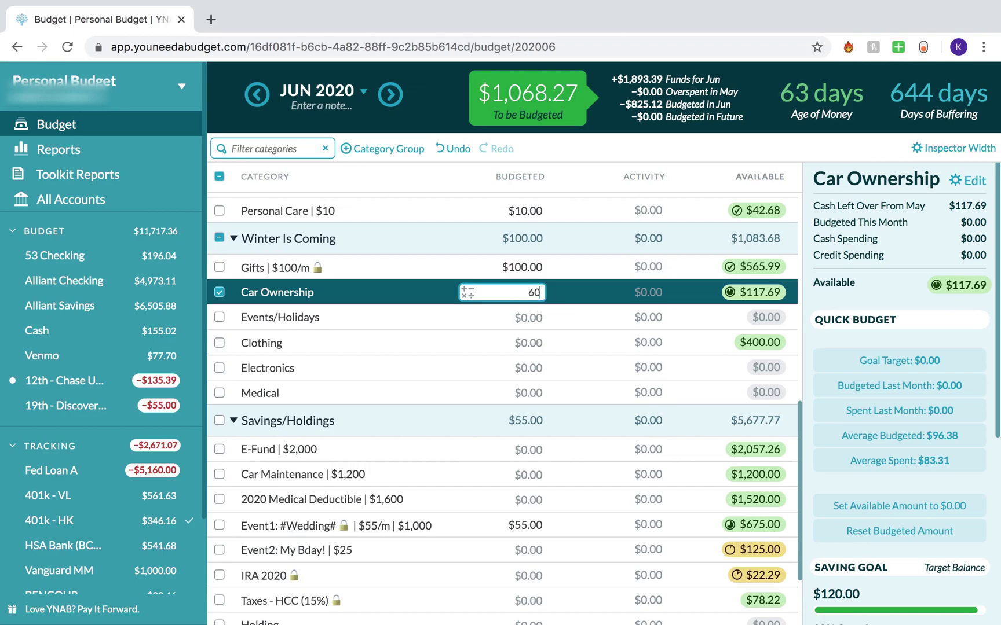
pyautogui.press('Return')
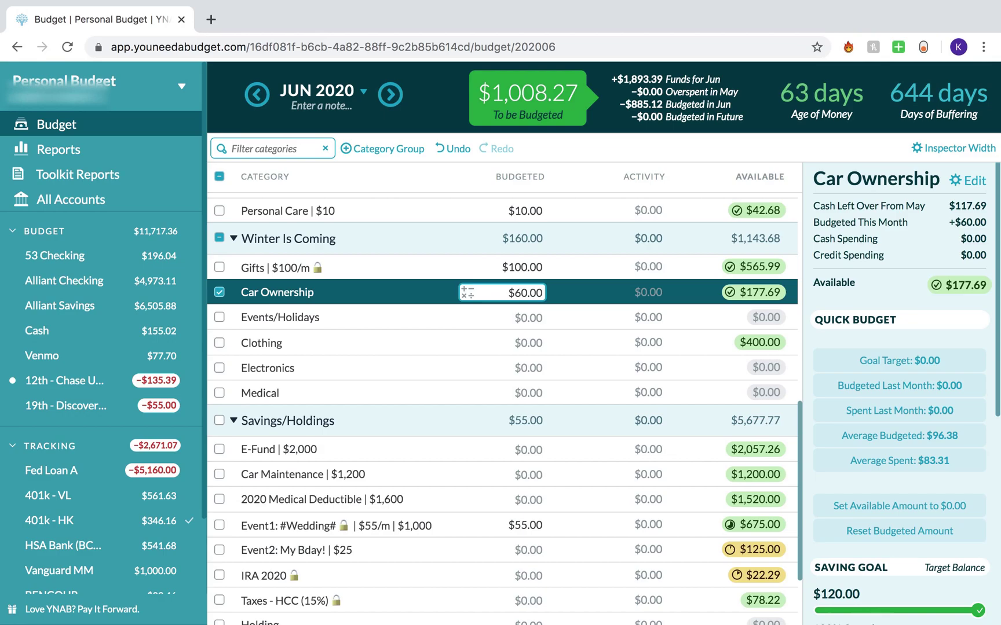
pyautogui.press('Return')
# Review the June budgeted amounts in the Monthly Varied, Winter Is Coming and Savings/Holdings groups
pyautogui.scroll(9, 720, 359)
pyautogui.scroll(-5, 614, 375)
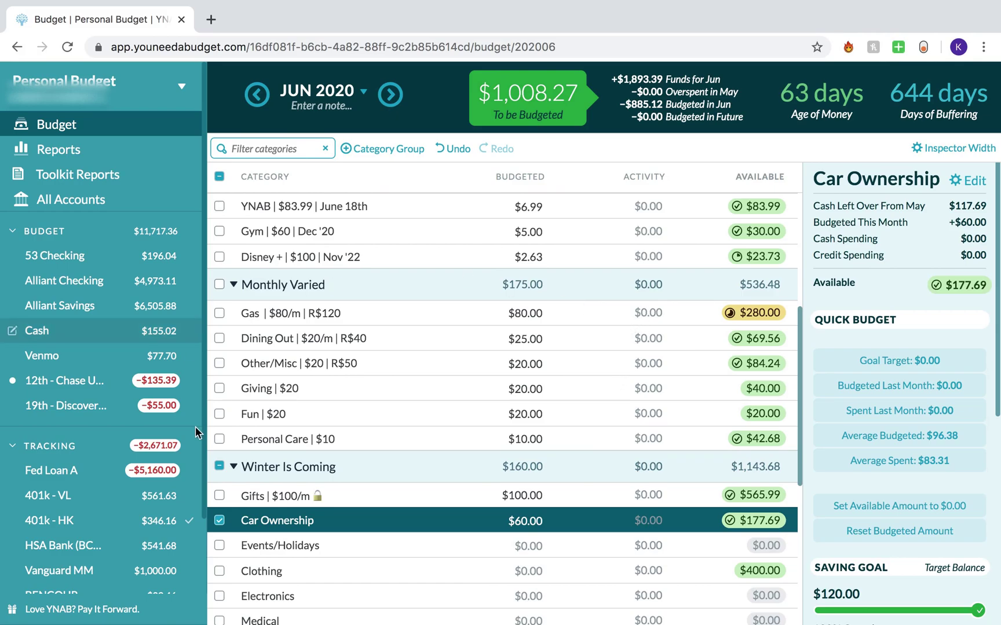
pyautogui.click(219, 521)
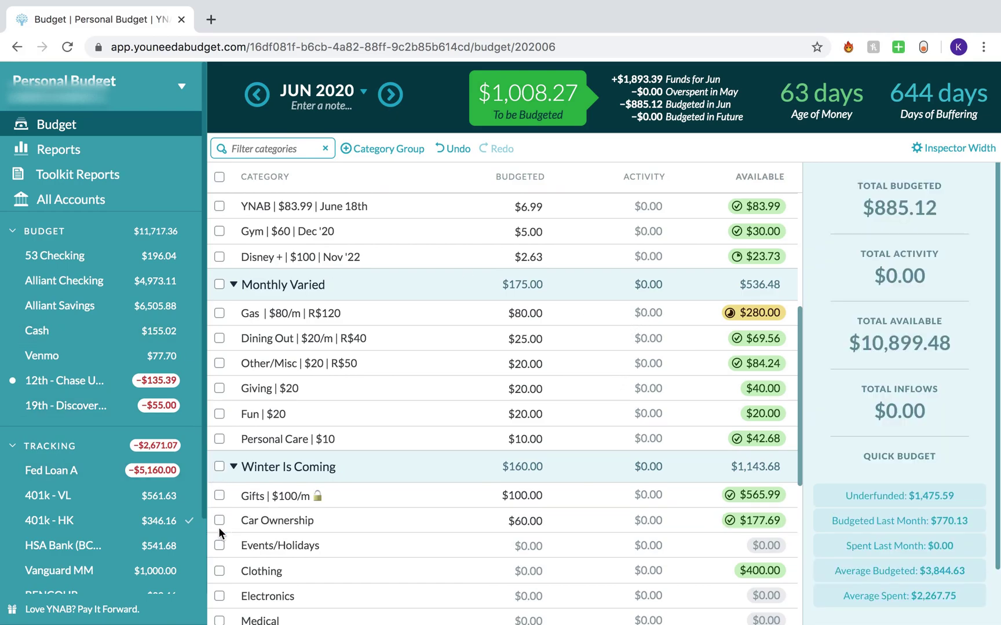
pyautogui.click(220, 285)
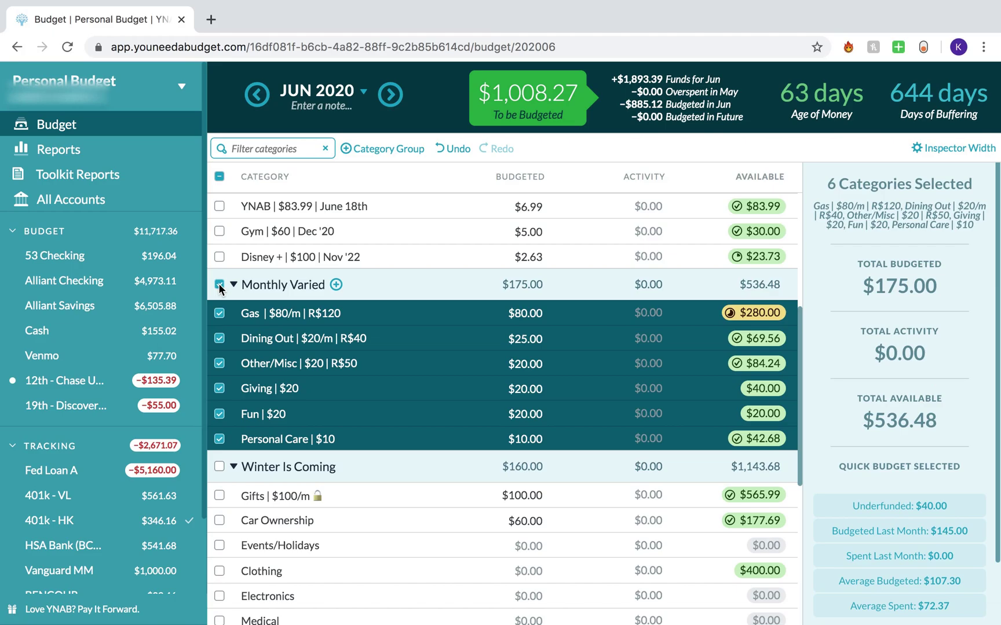
pyautogui.click(220, 284)
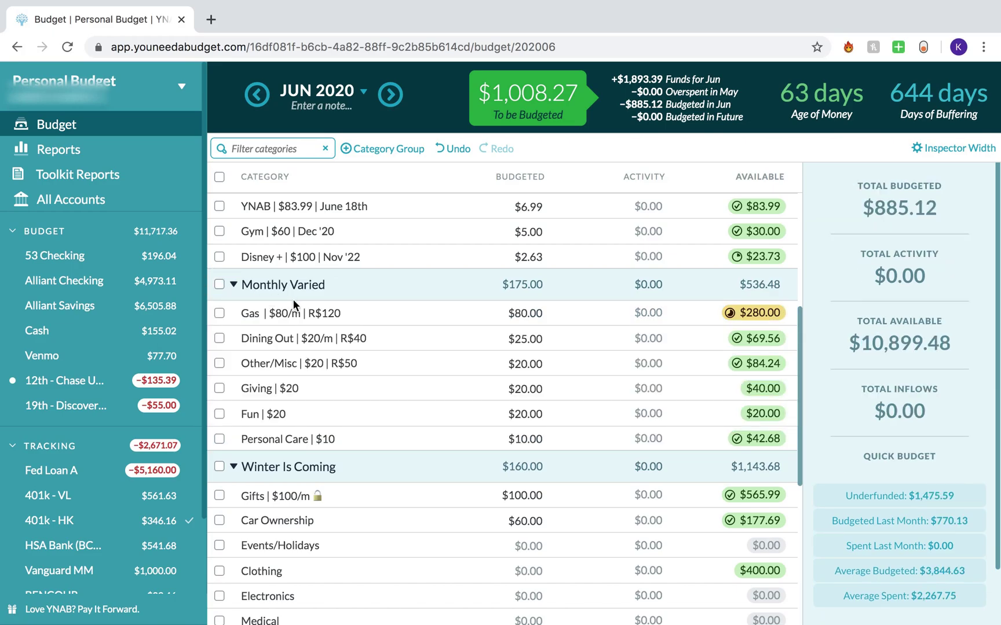
pyautogui.scroll(-3, 576, 402)
pyautogui.click(538, 372)
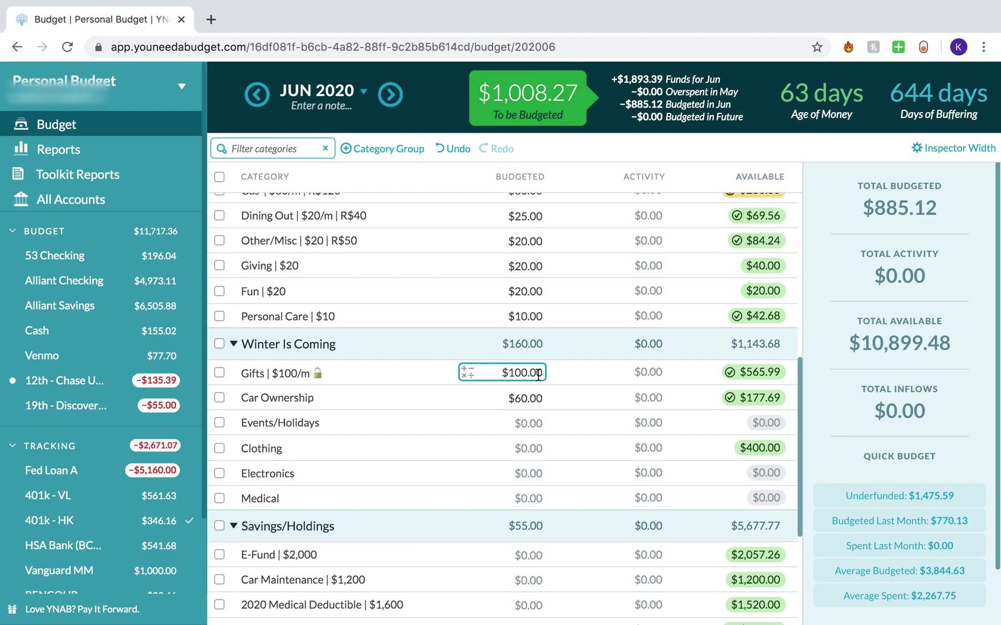
pyautogui.click(537, 390)
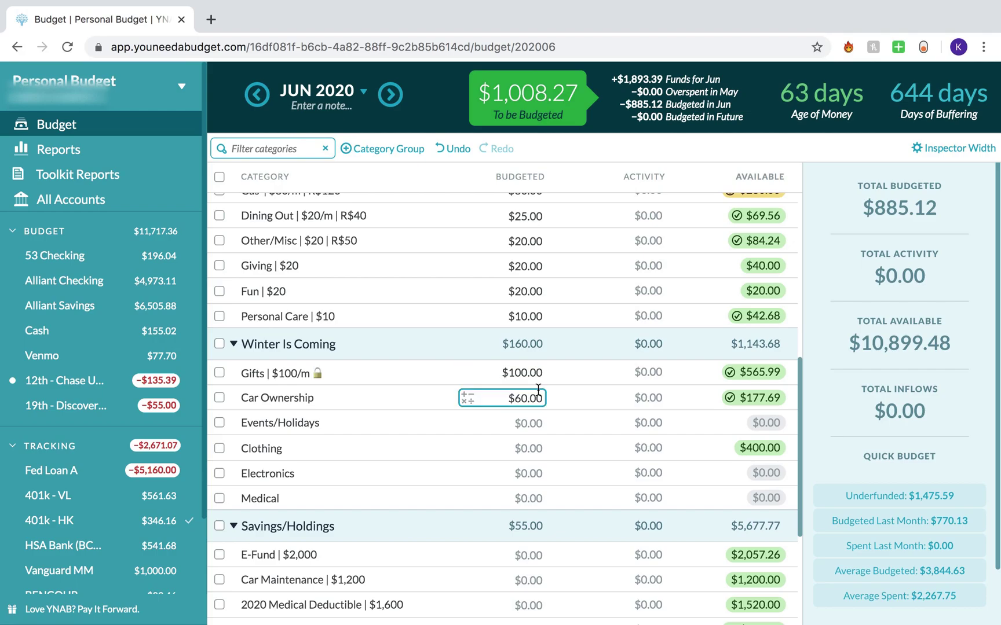
pyautogui.scroll(-5, 537, 390)
pyautogui.click(538, 394)
pyautogui.click(537, 419)
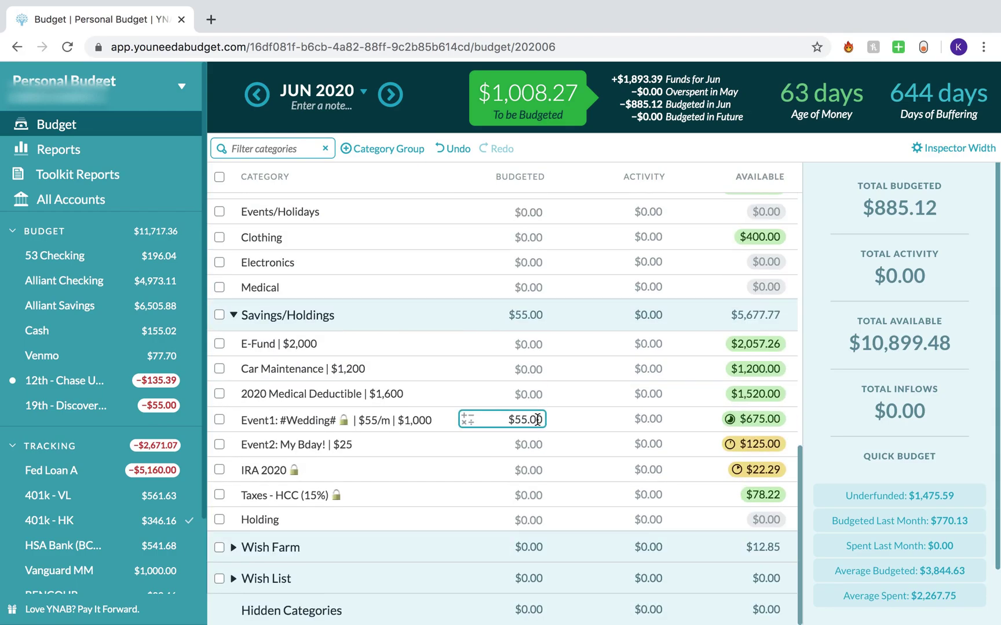
pyautogui.click(584, 424)
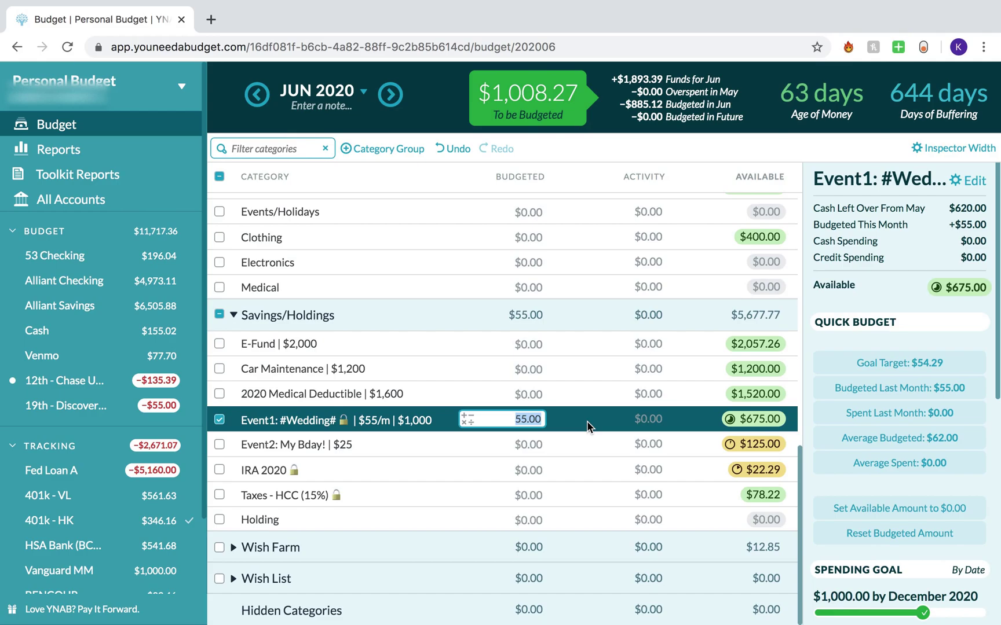
pyautogui.click(229, 418)
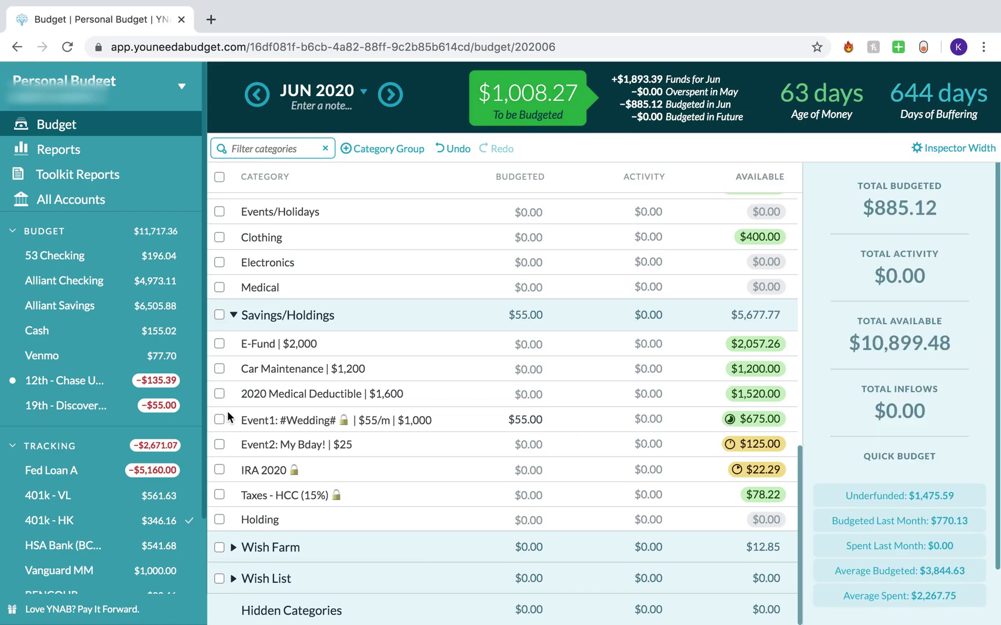
# Go to the April 2020 budget and add 160 to the amount budgeted for 2020 Medical Deductible under Savings/Holdings
pyautogui.click(339, 86)
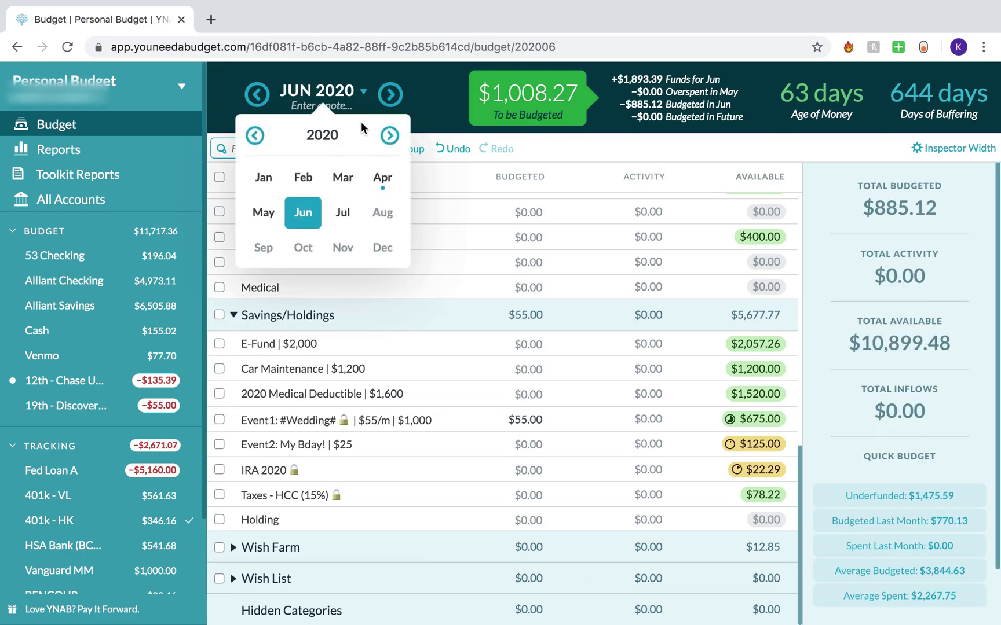
pyautogui.click(385, 181)
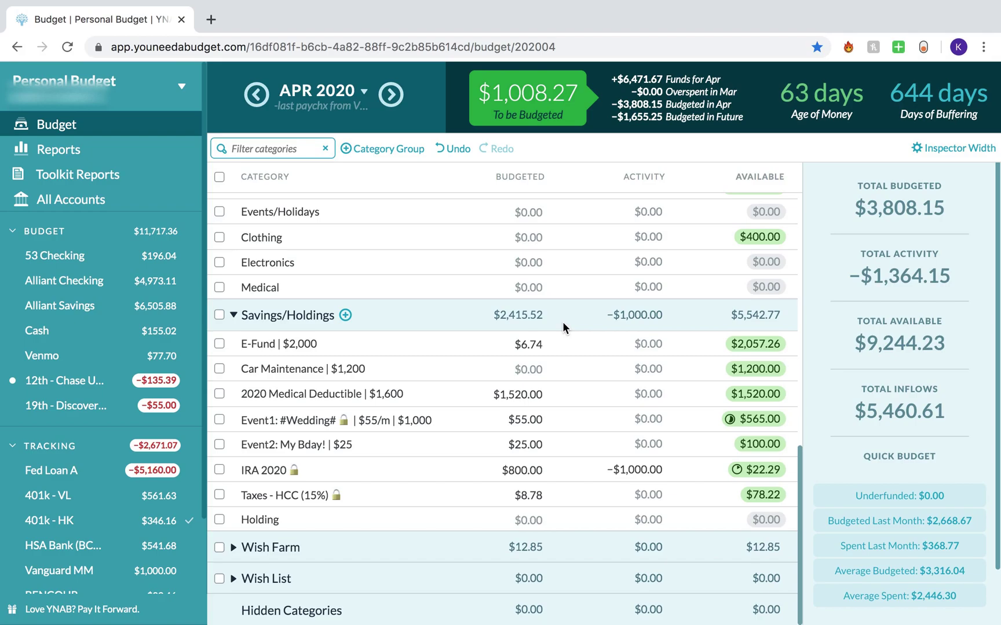
pyautogui.click(535, 396)
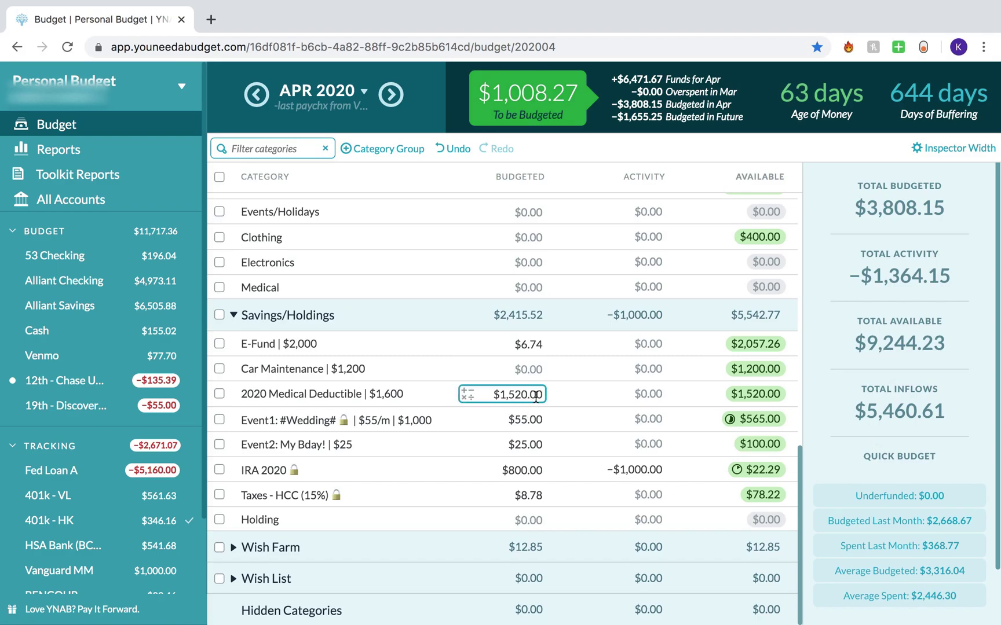
pyautogui.write('_160')
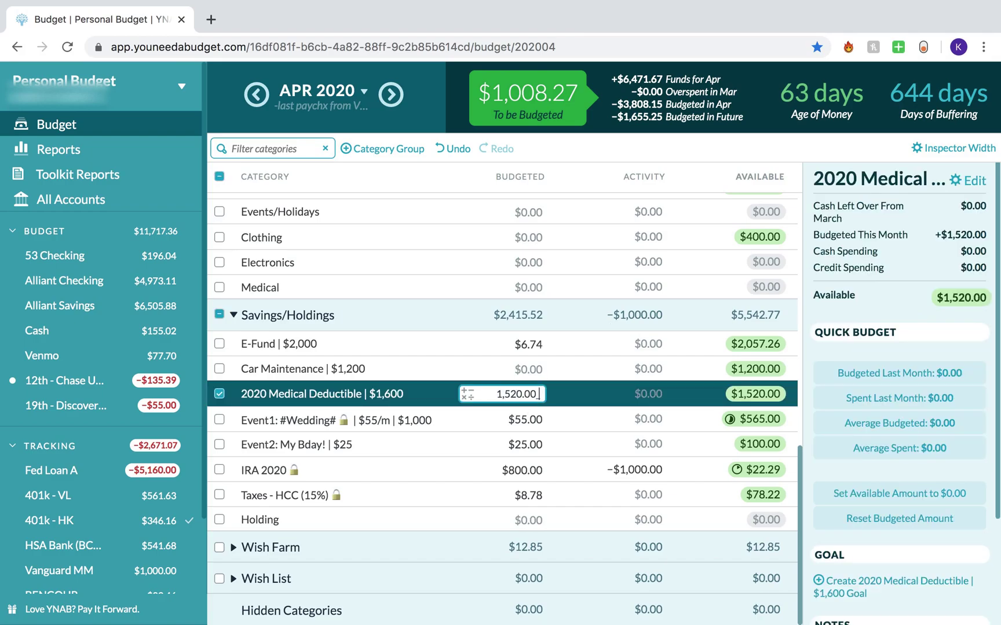
pyautogui.press('BackSpace')
pyautogui.press('BackSpace')
pyautogui.press('BackSpace')
pyautogui.press('BackSpace')
pyautogui.write('+160')
pyautogui.press('Return')
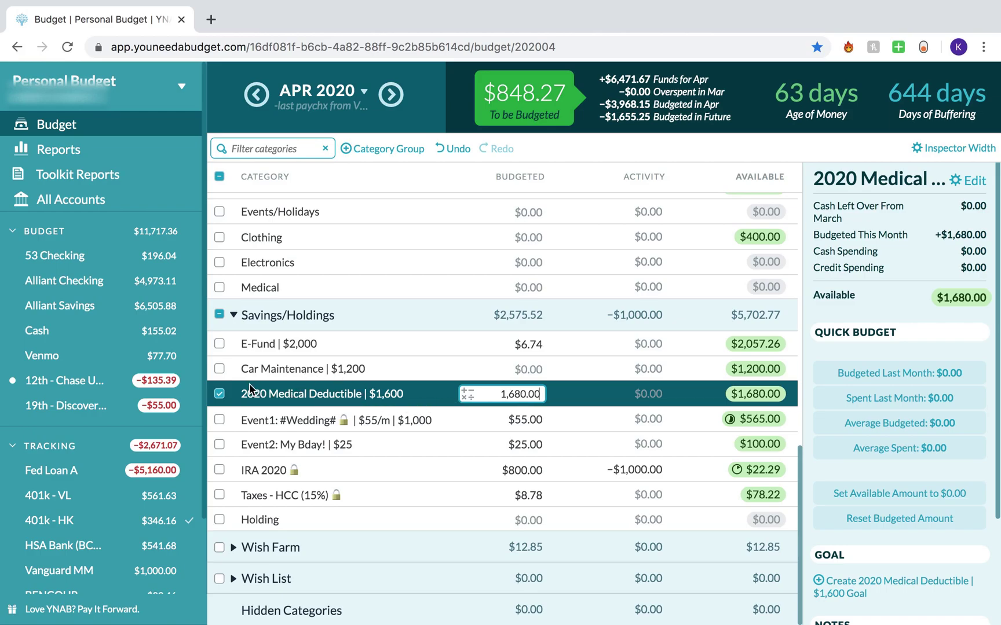
pyautogui.click(220, 392)
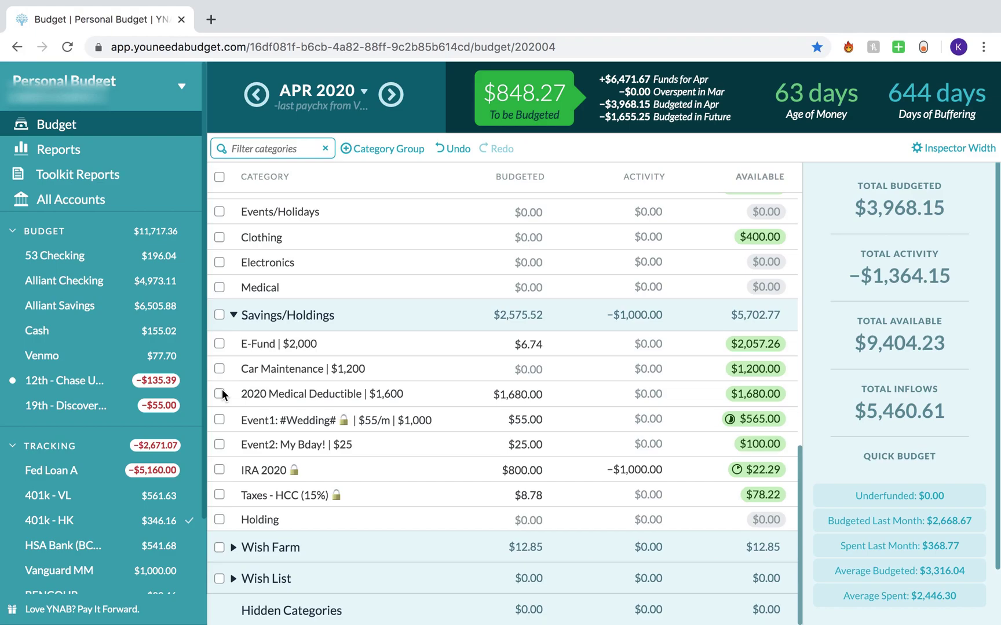
# Add 465 to the April amount budgeted for the IRA 2020 category under Savings/Holdings
pyautogui.click(521, 470)
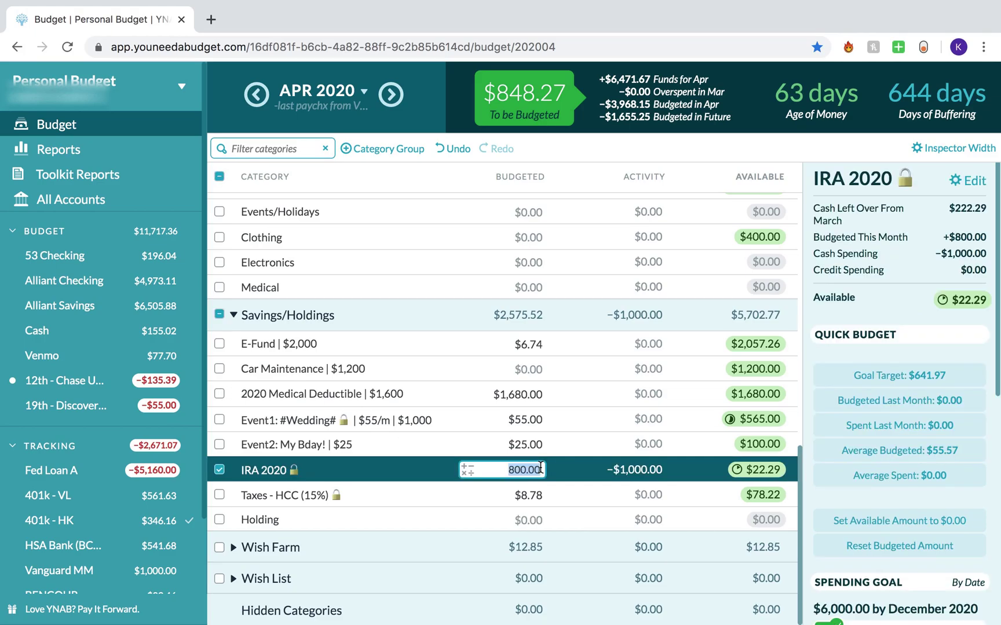
pyautogui.write('+465')
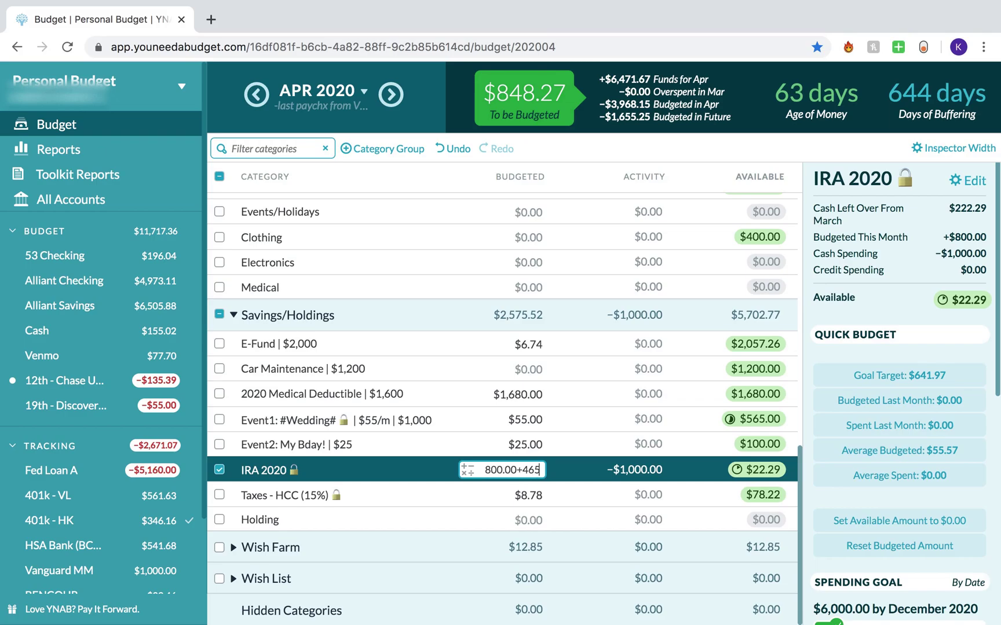
pyautogui.press('Return')
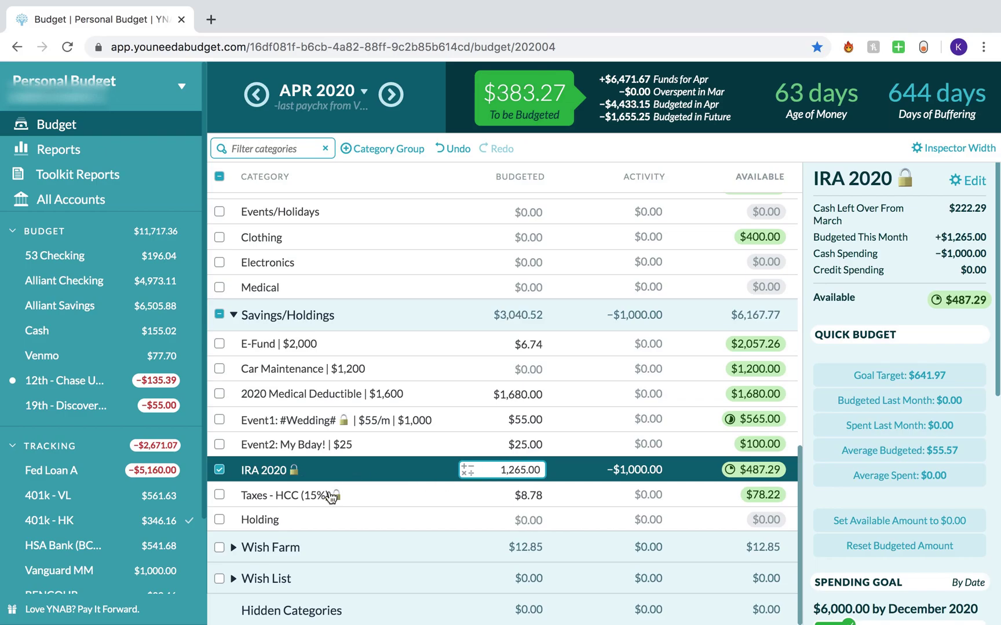
pyautogui.click(218, 470)
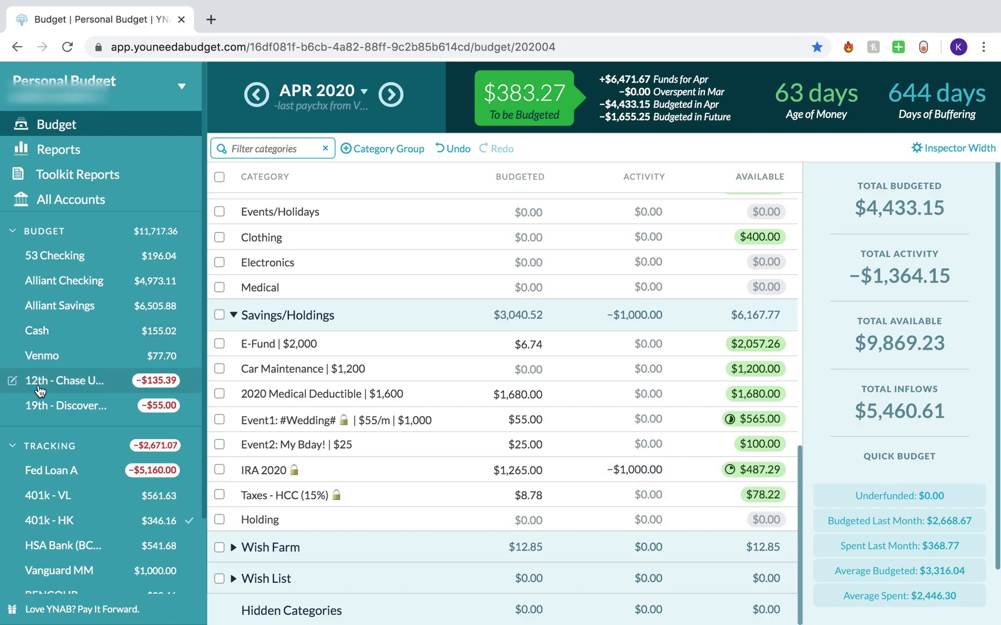
pyautogui.scroll(-1, 84, 565)
pyautogui.scroll(-2, 84, 565)
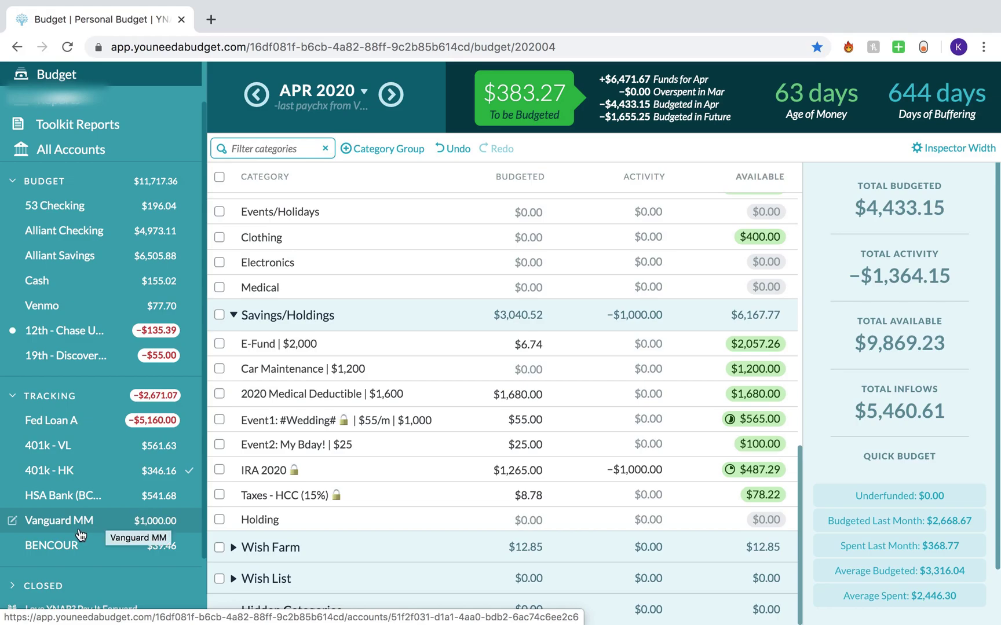
pyautogui.scroll(2, 134, 488)
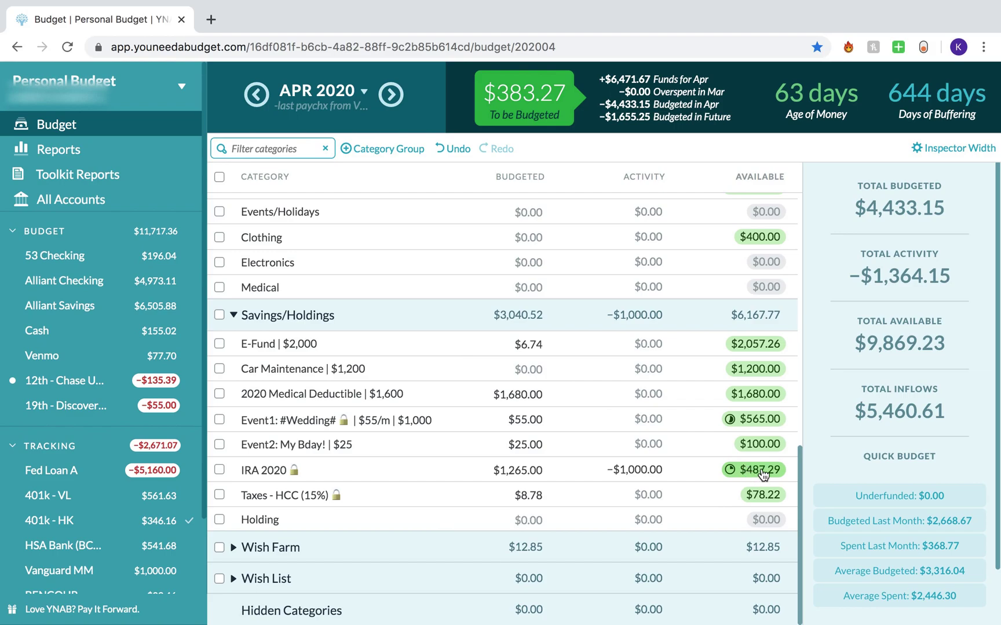
pyautogui.moveTo(762, 470)
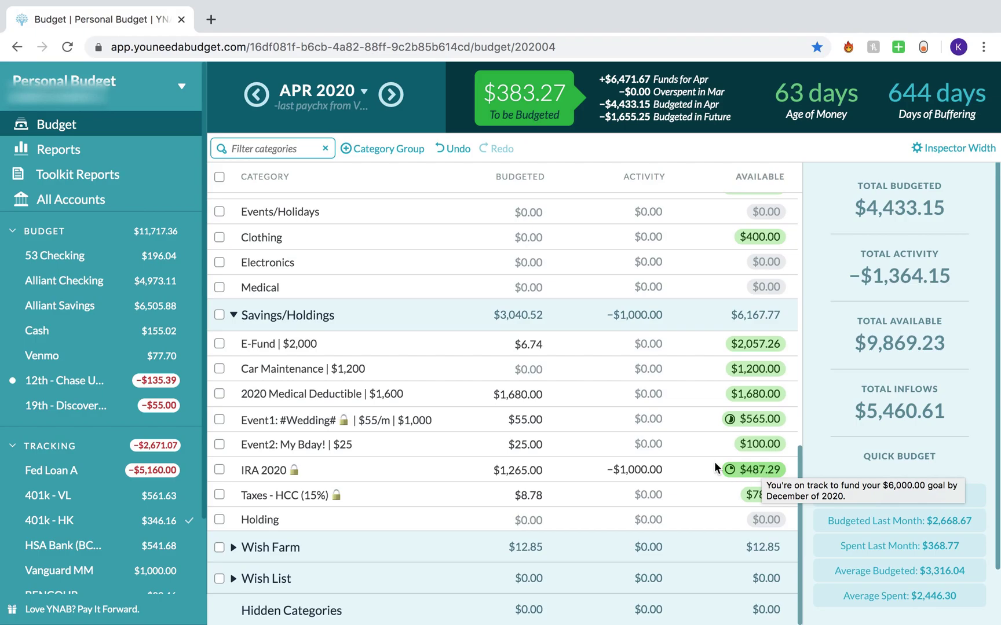
# Add 355 to the April amount budgeted for Fed A in the A Lannister Always Pays group
pyautogui.scroll(10, 565, 303)
pyautogui.click(538, 300)
pyautogui.click(533, 323)
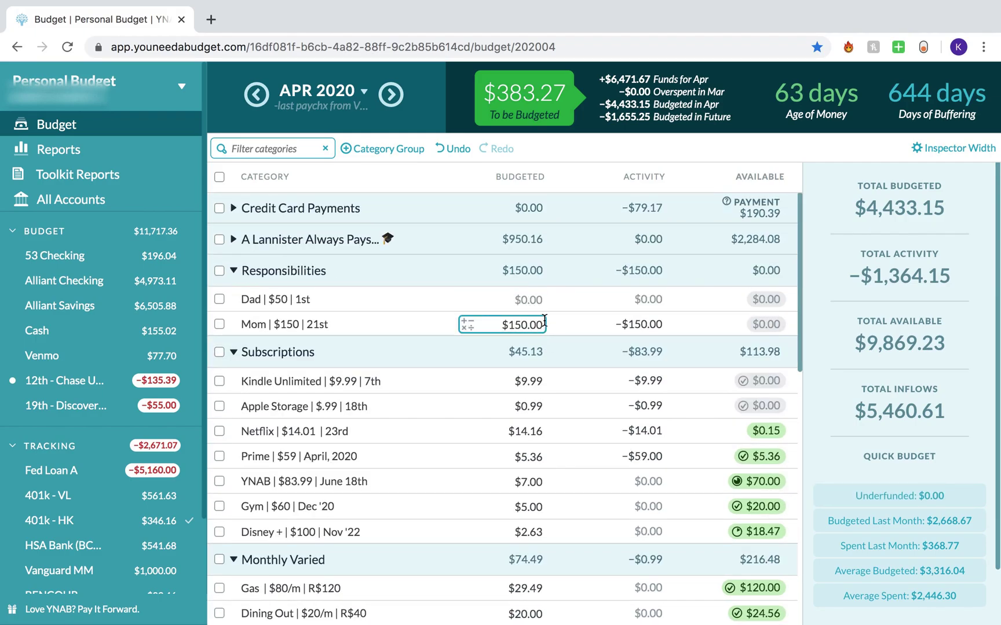
pyautogui.click(233, 240)
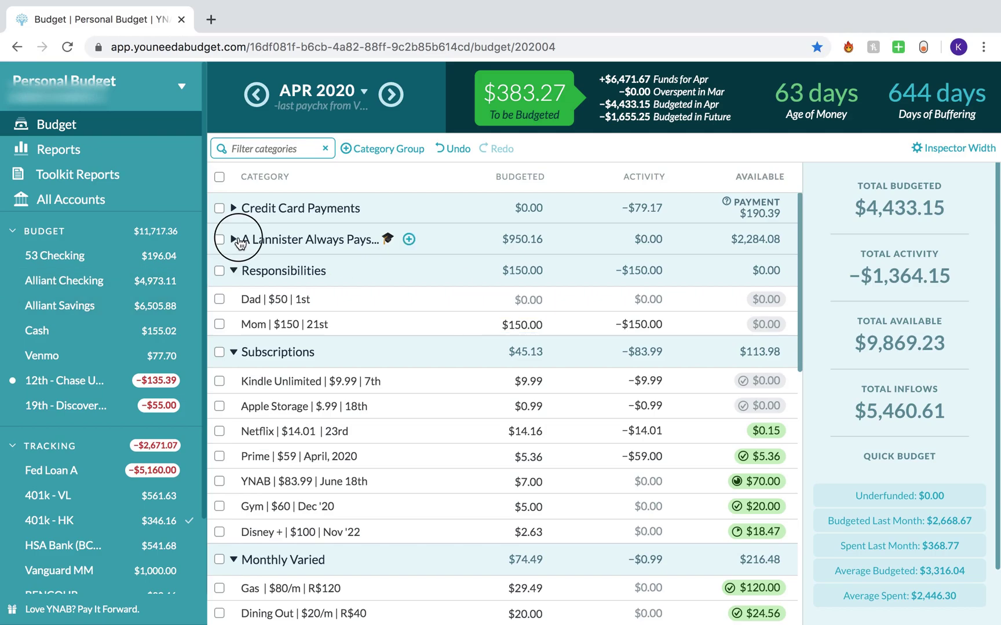
pyautogui.click(532, 269)
pyautogui.click(542, 267)
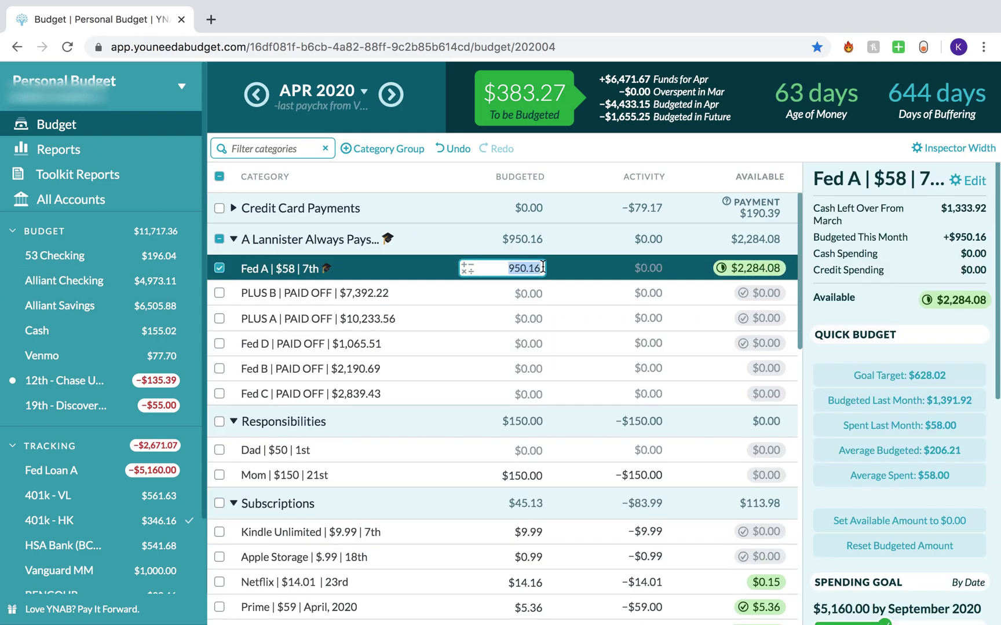
pyautogui.click(543, 267)
pyautogui.write('+355')
pyautogui.press('Return')
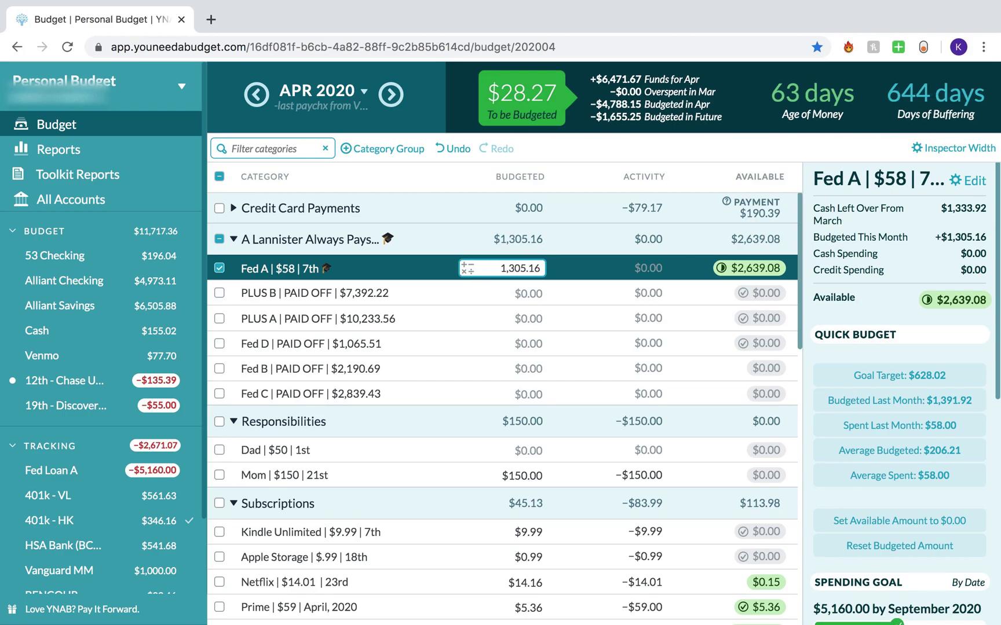
pyautogui.click(220, 268)
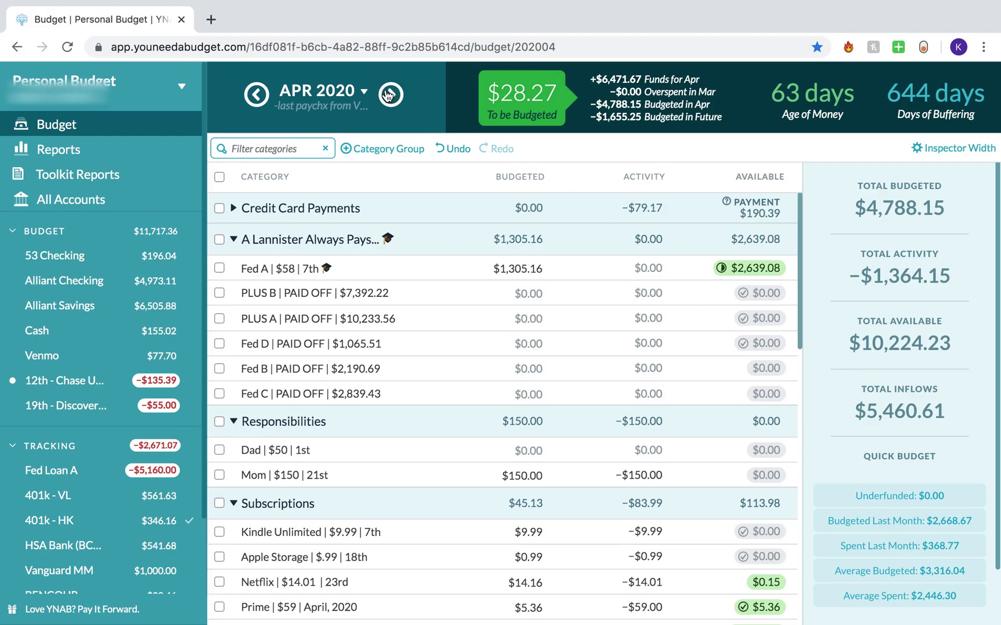
# Go to the June 2020 budget and collapse the A Lannister Always Pays group
pyautogui.click(340, 94)
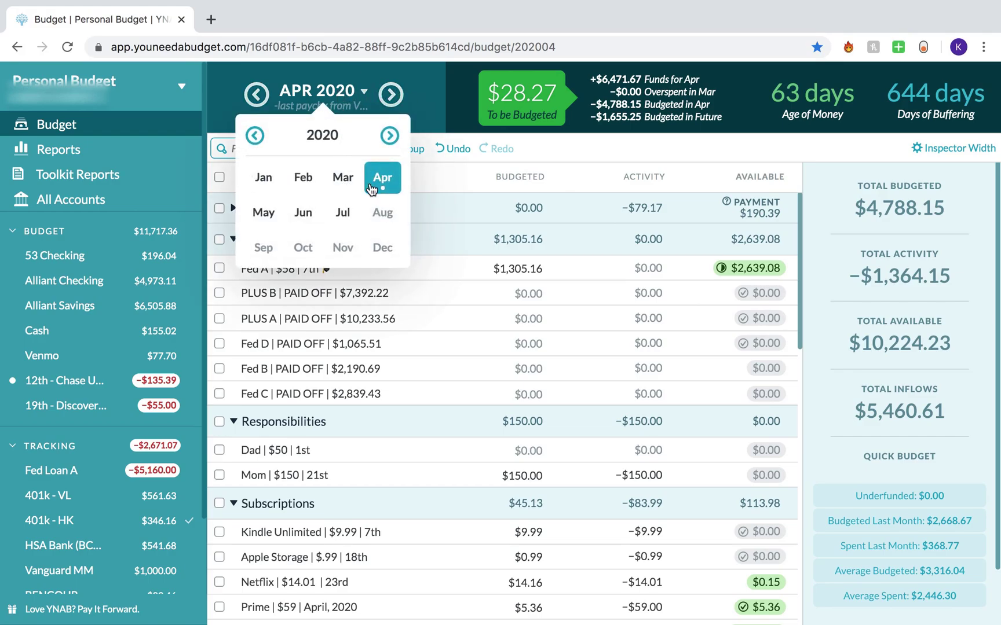
pyautogui.click(304, 218)
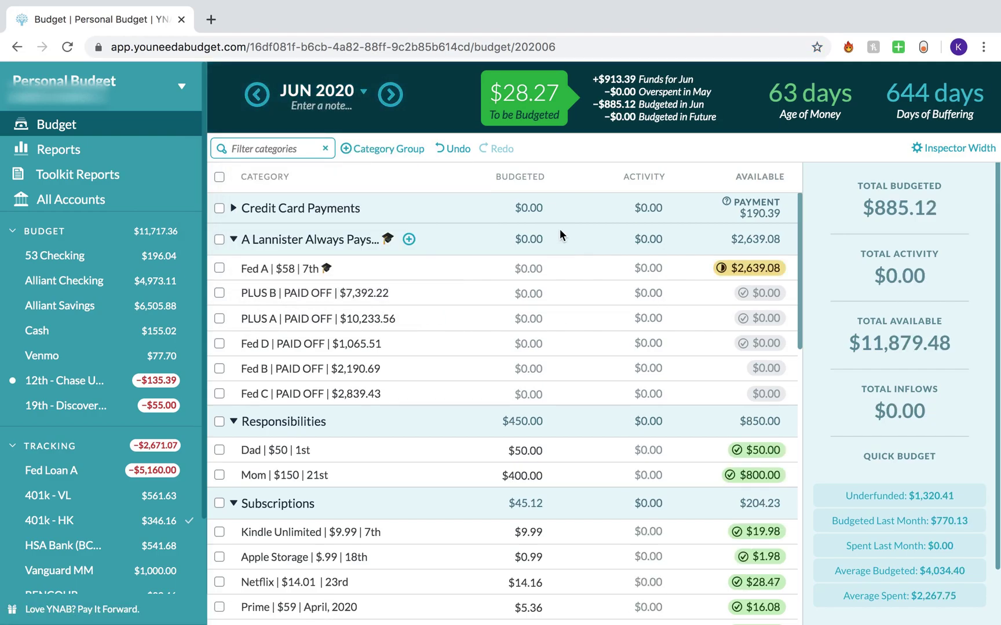
pyautogui.click(234, 239)
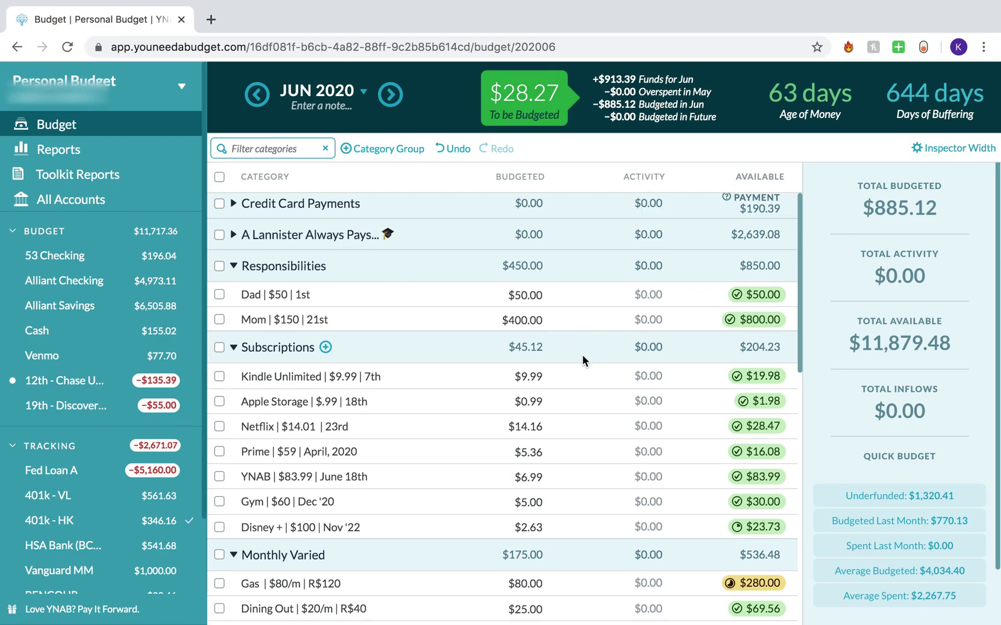
# Set the June budgeted amount for Event2: My Bday! under Savings/Holdings to 20
pyautogui.scroll(-3, 582, 354)
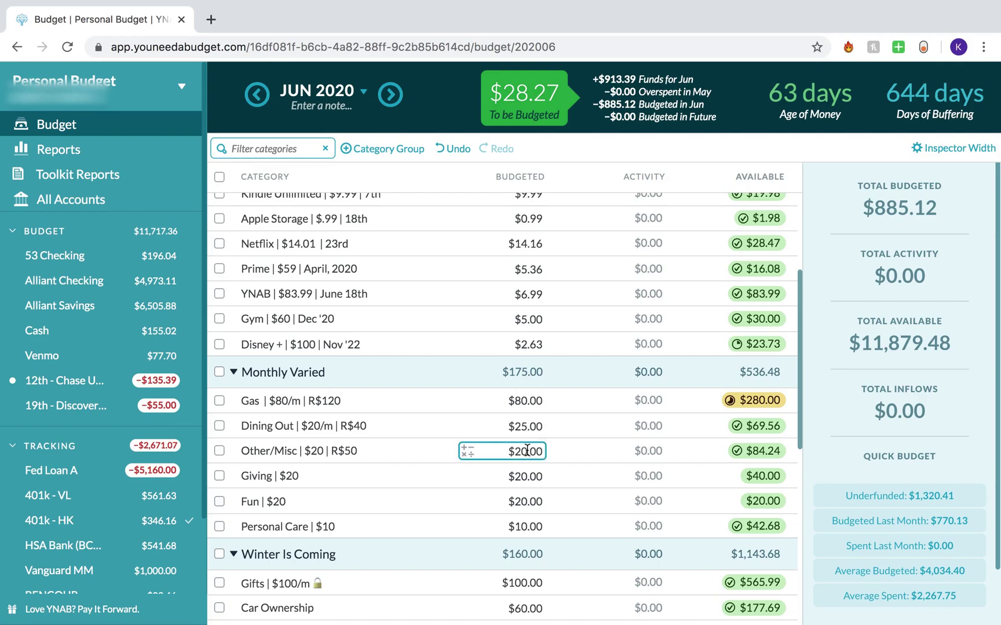
pyautogui.scroll(-1, 528, 449)
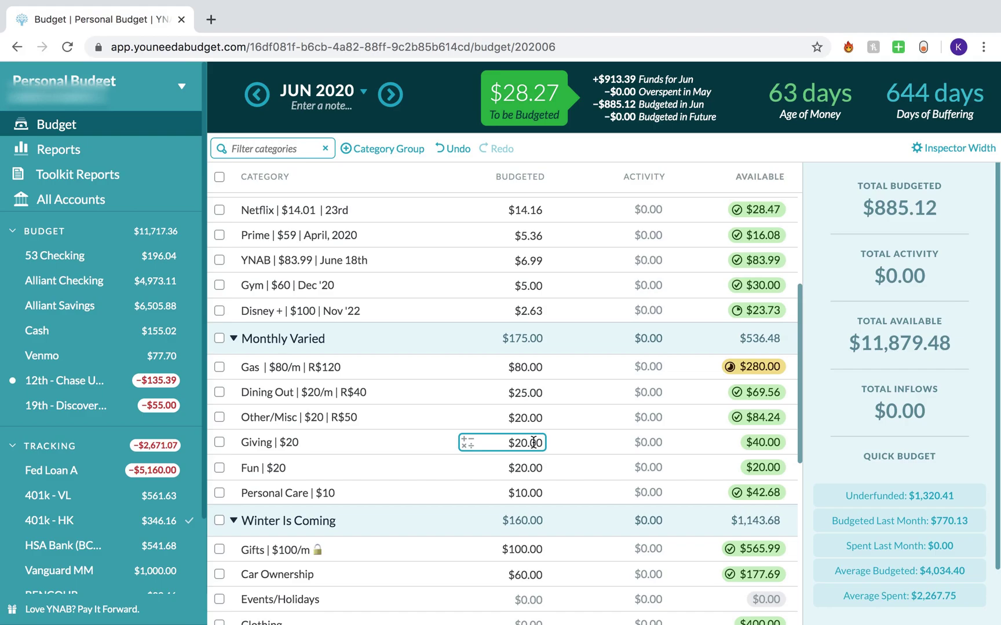
pyautogui.scroll(-4, 533, 442)
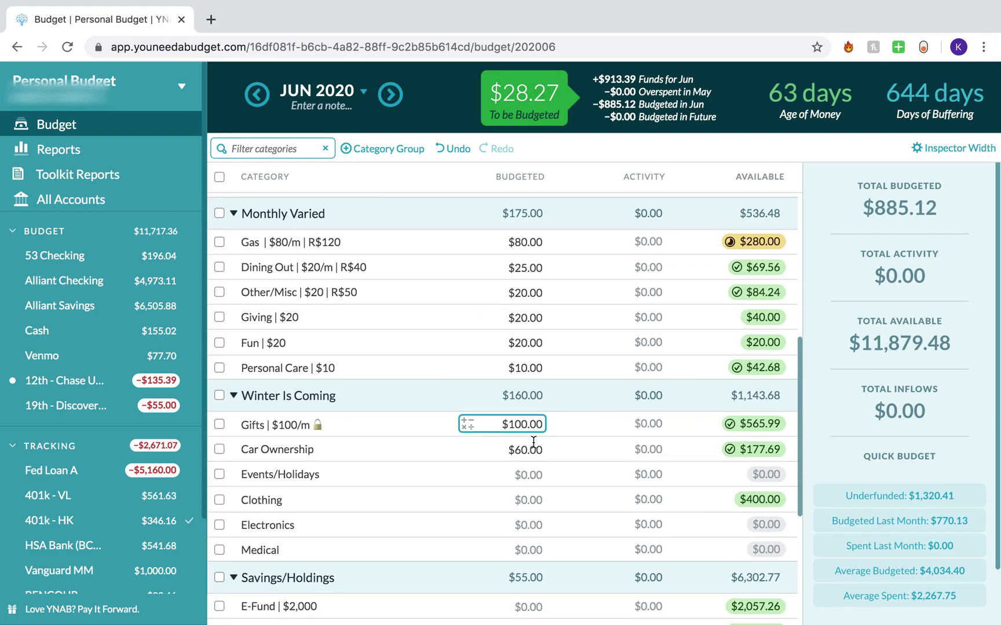
pyautogui.scroll(1, 533, 443)
pyautogui.scroll(-4, 533, 442)
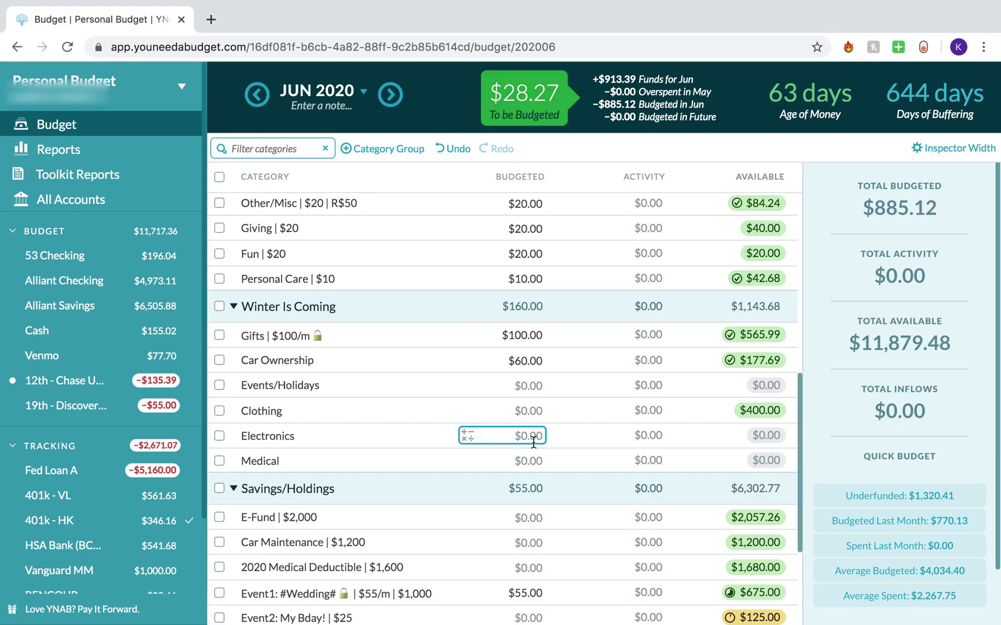
pyautogui.scroll(-6, 533, 443)
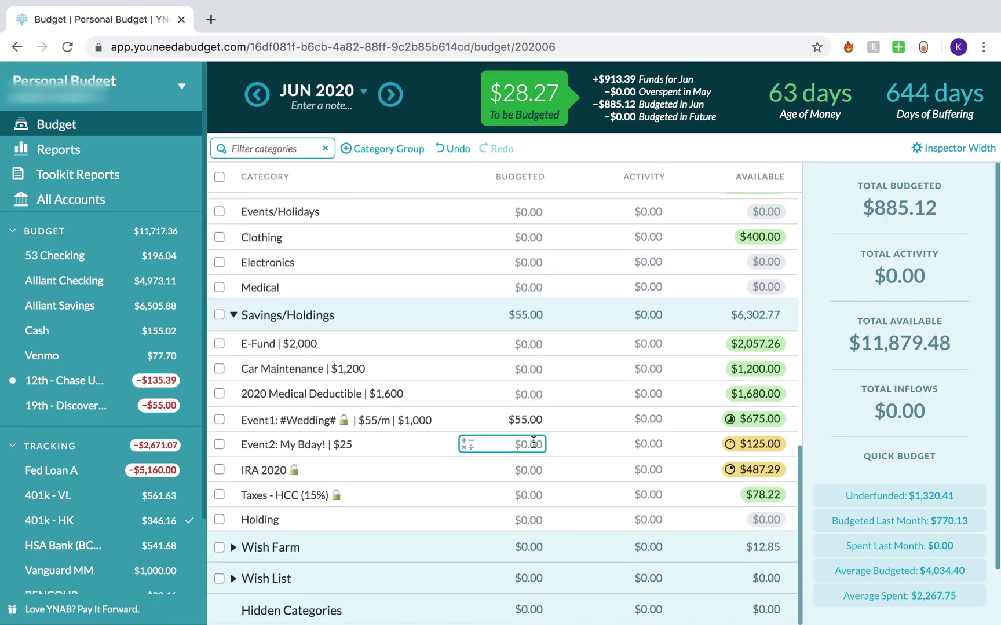
pyautogui.click(523, 445)
pyautogui.write('20')
pyautogui.press('Return')
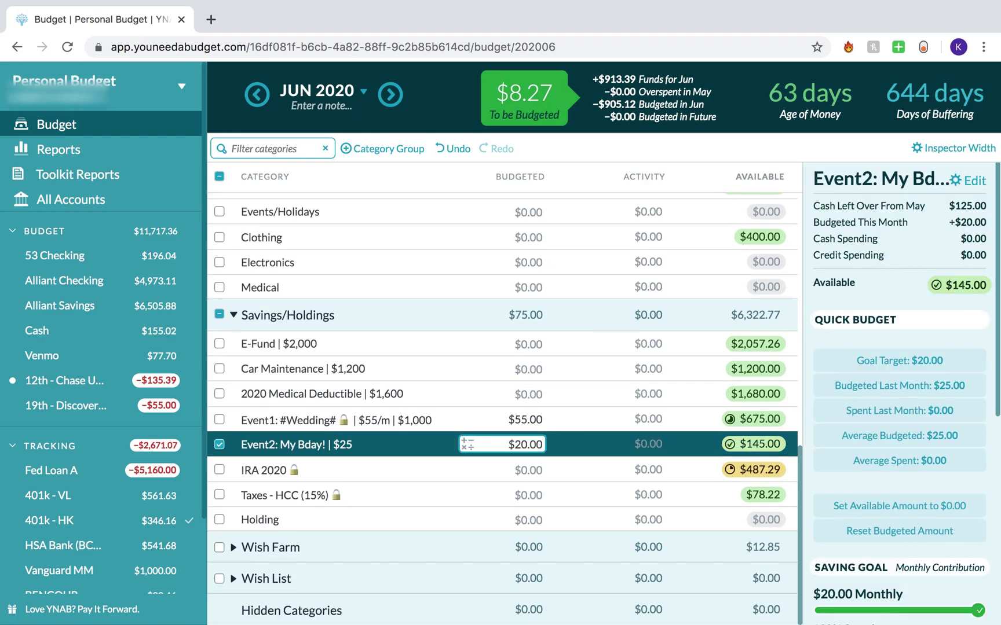
pyautogui.click(219, 444)
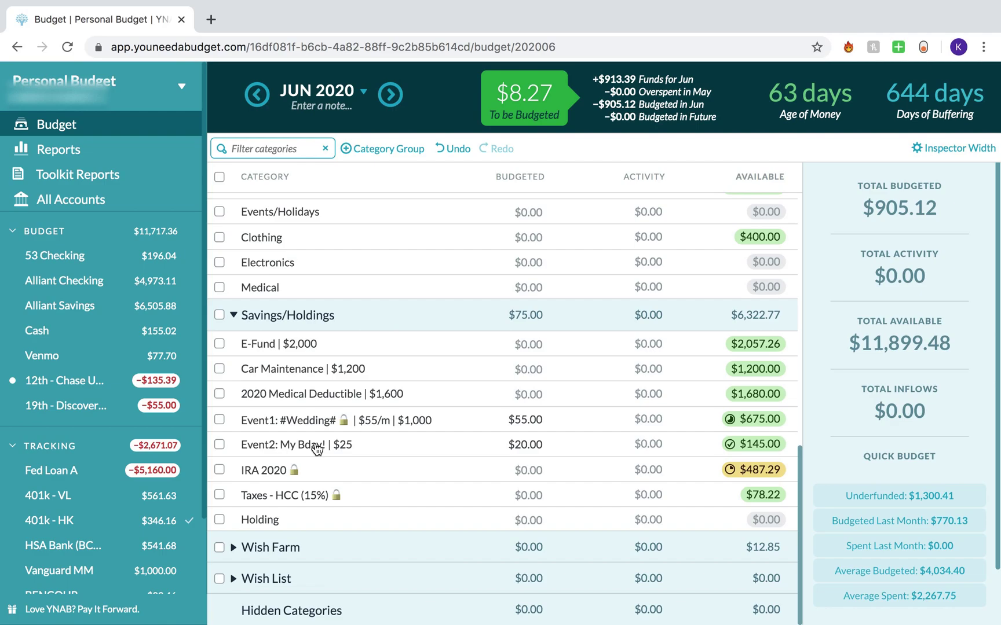
# Check the May 2020 amounts for Event2: My Bday! under Savings/Holdings and return to the June budget
pyautogui.click(334, 96)
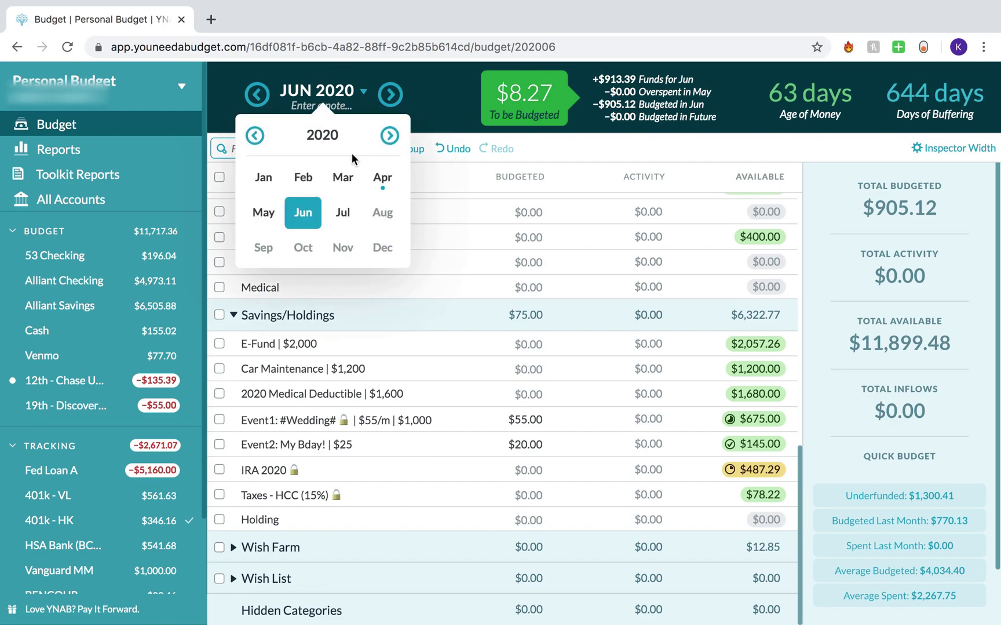
pyautogui.click(269, 224)
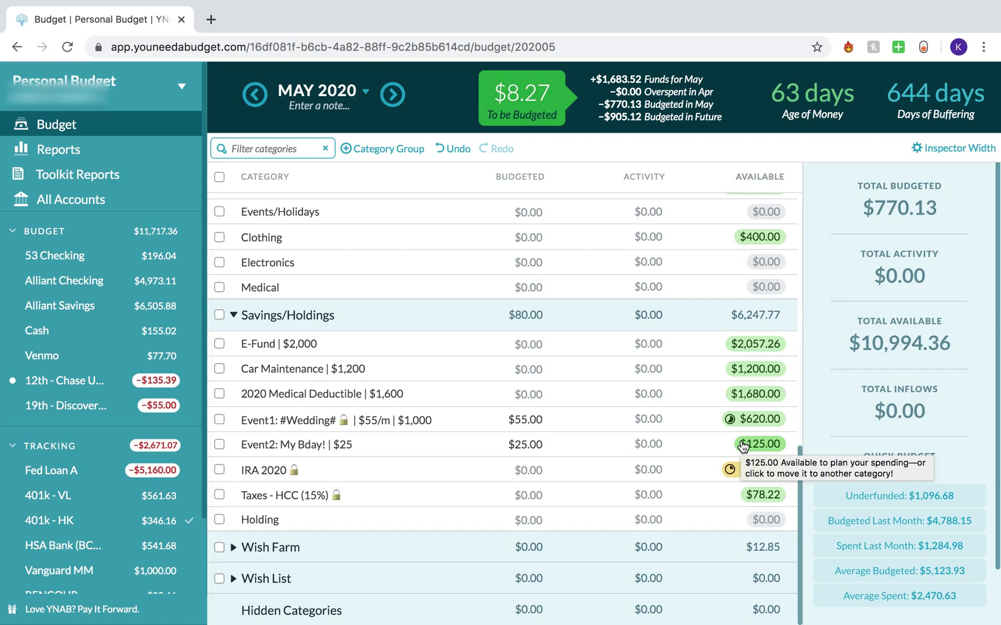
pyautogui.click(387, 91)
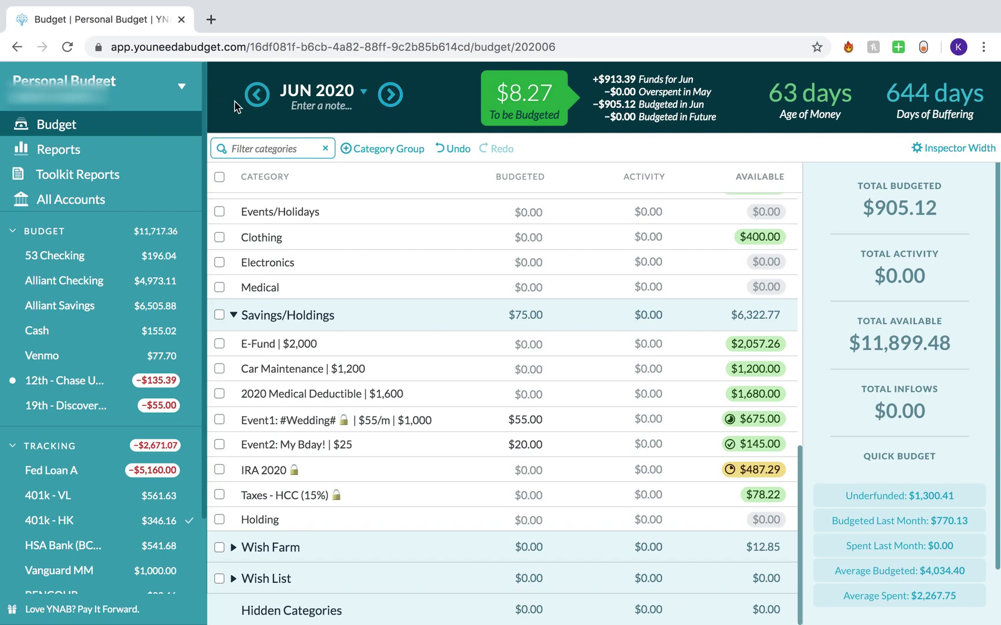
# Go to the April 2020 budget and add 8.27 to the amount budgeted for New Phone in the Wish Farm group
pyautogui.click(255, 95)
pyautogui.click(255, 95)
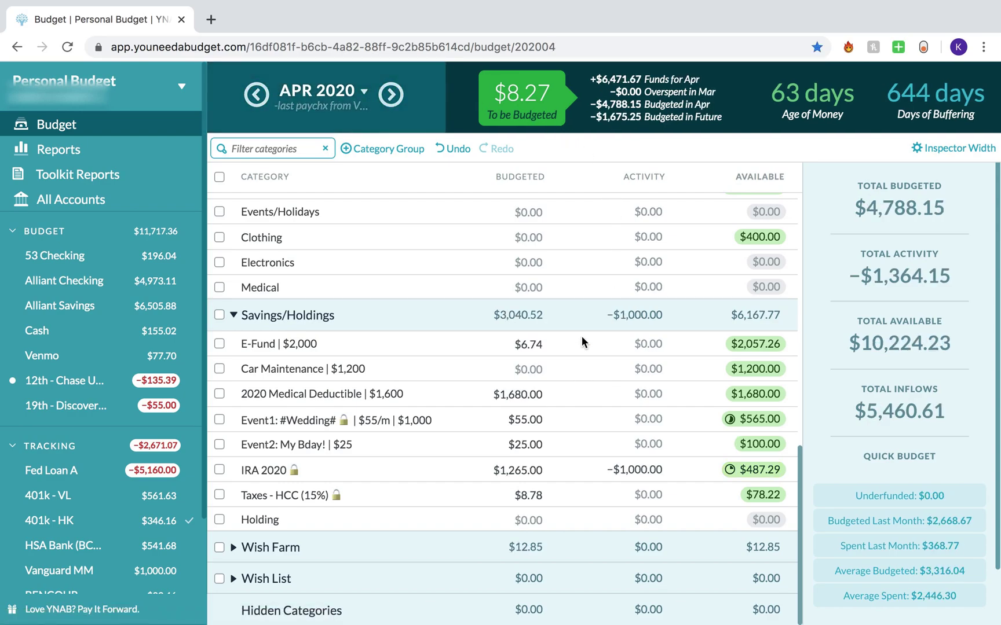
pyautogui.click(511, 394)
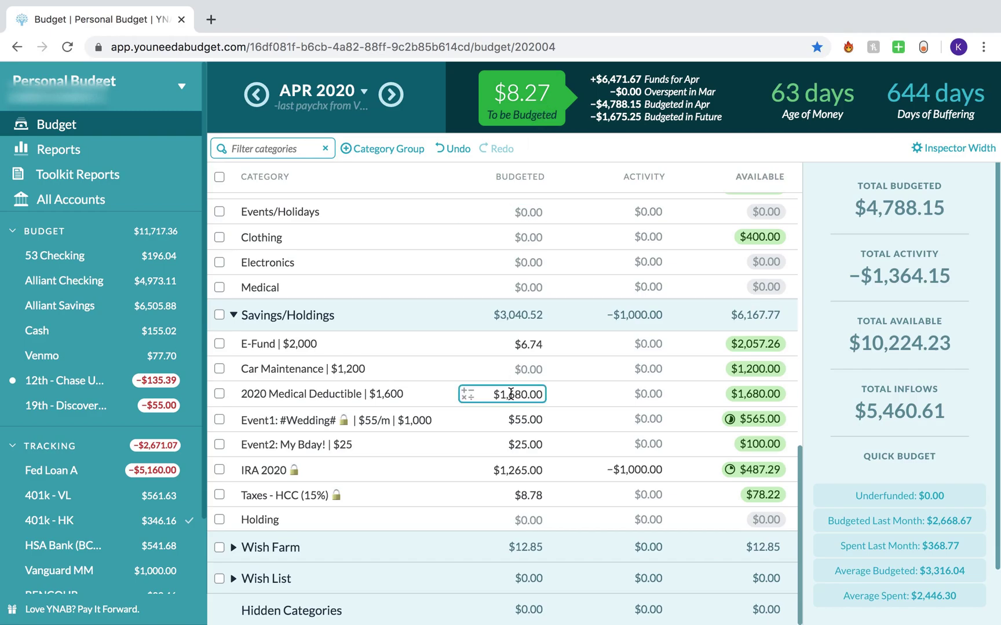
pyautogui.press('Escape')
pyautogui.click(234, 547)
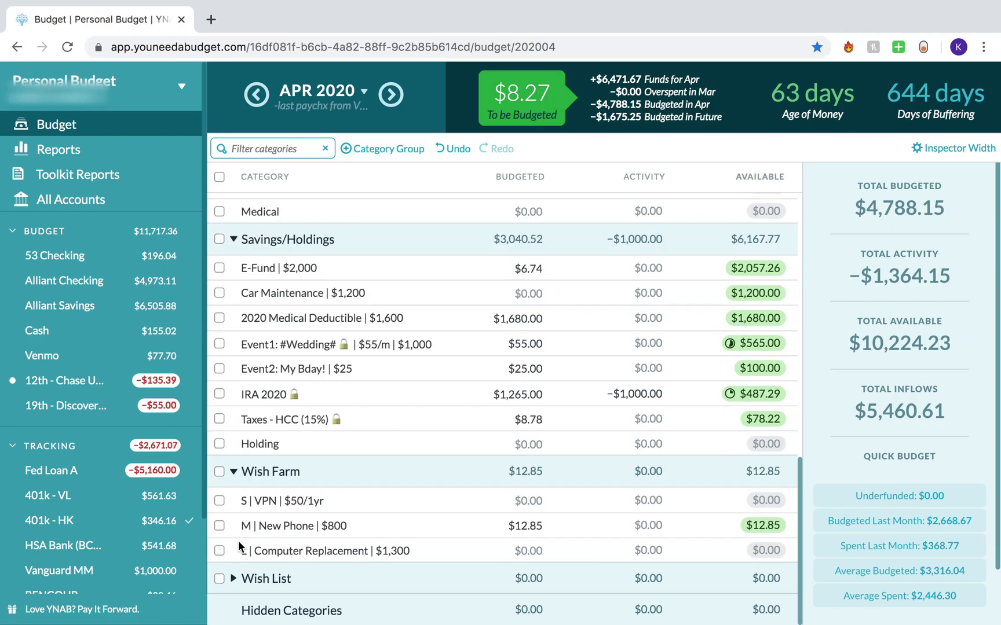
pyautogui.click(480, 526)
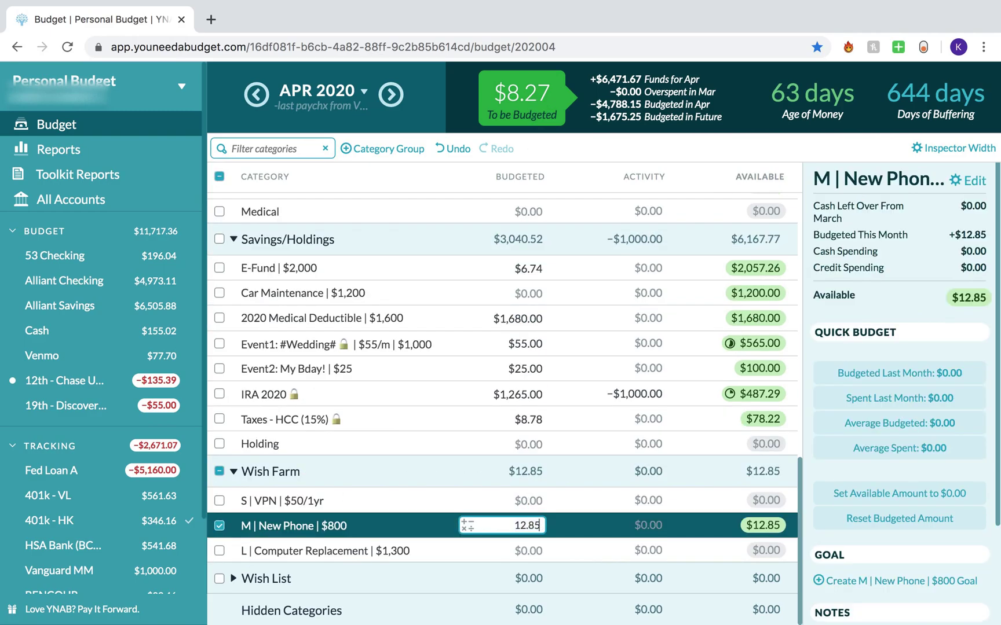
pyautogui.write('+8.27')
pyautogui.press('Return')
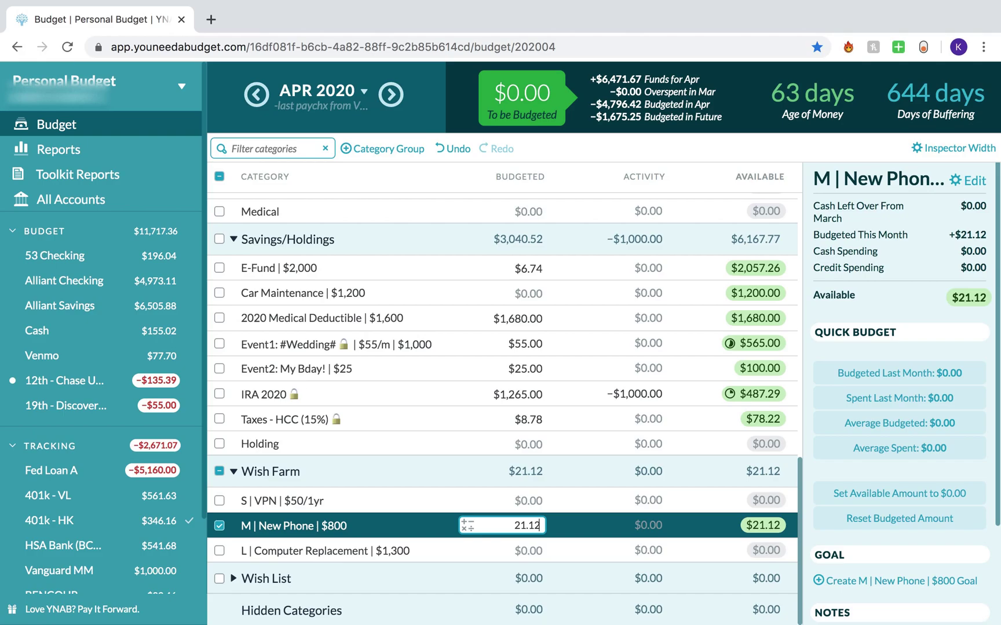
pyautogui.click(219, 525)
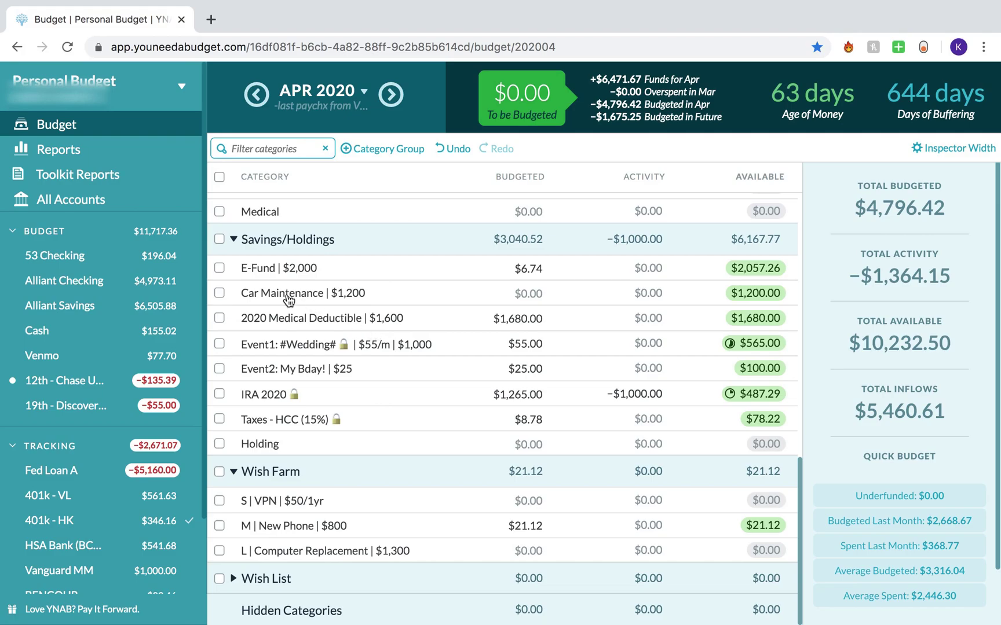
# Inspect the April 2020 Medical Deductible and IRA 2020 categories under Savings/Holdings, and clear the selection
pyautogui.click(219, 318)
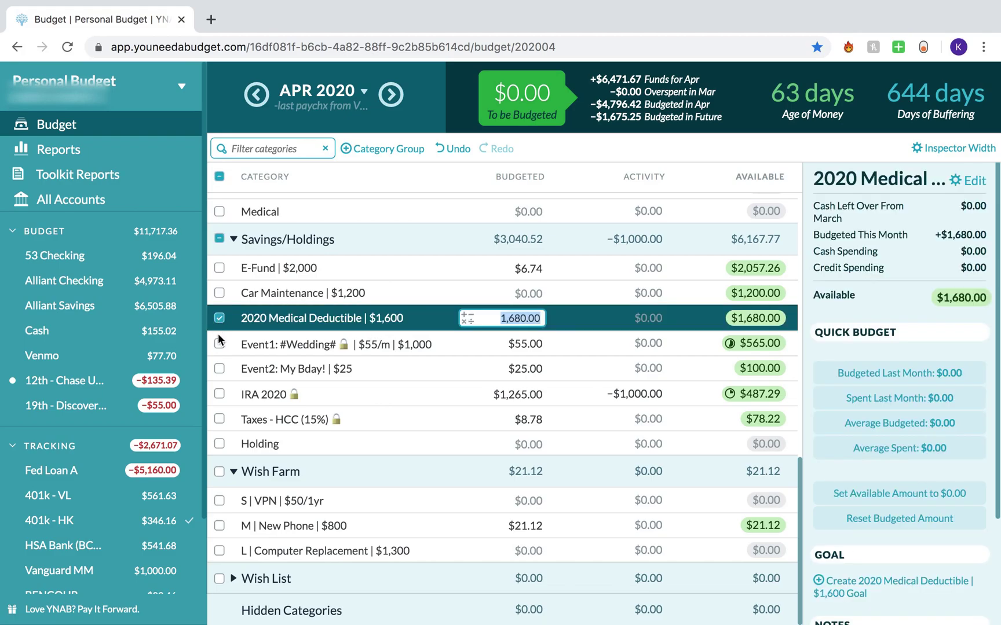
pyautogui.click(220, 395)
pyautogui.click(219, 239)
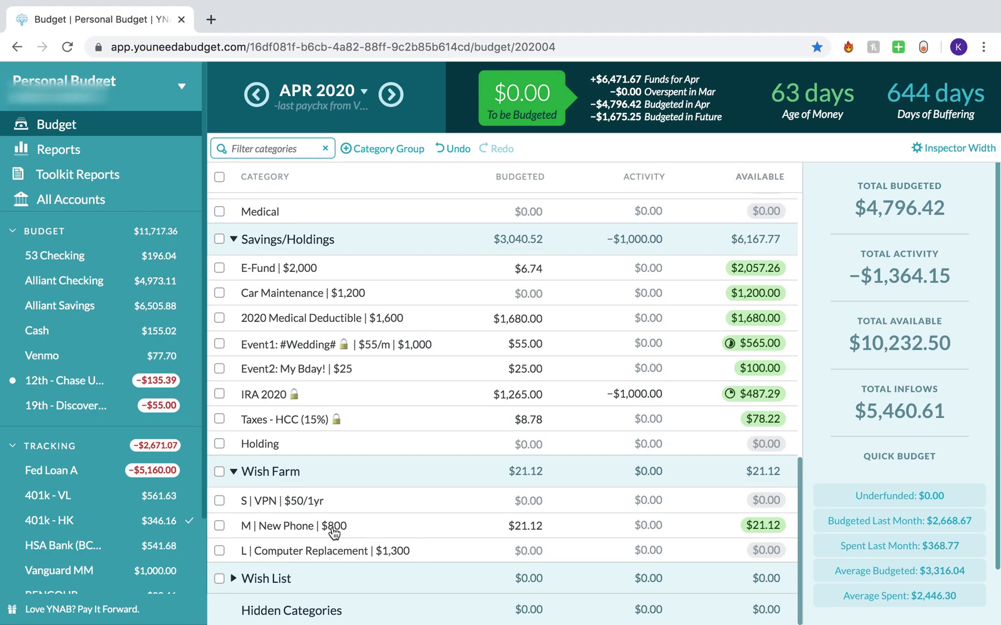
# Collapse the Wish Farm group and review the budgeted and available amounts across all April 2020 category groups
pyautogui.click(233, 472)
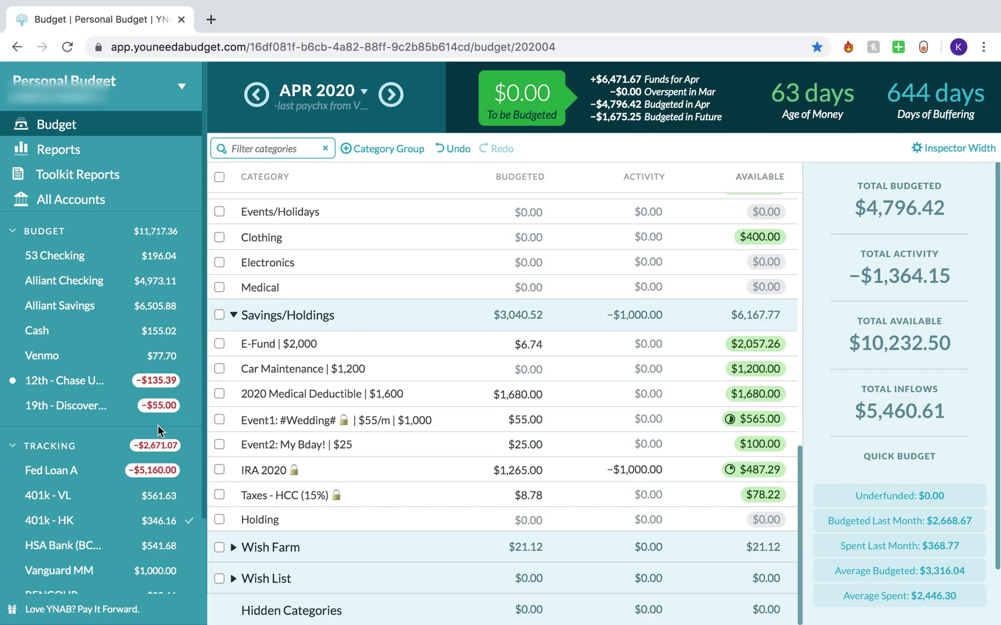
pyautogui.scroll(5, 349, 349)
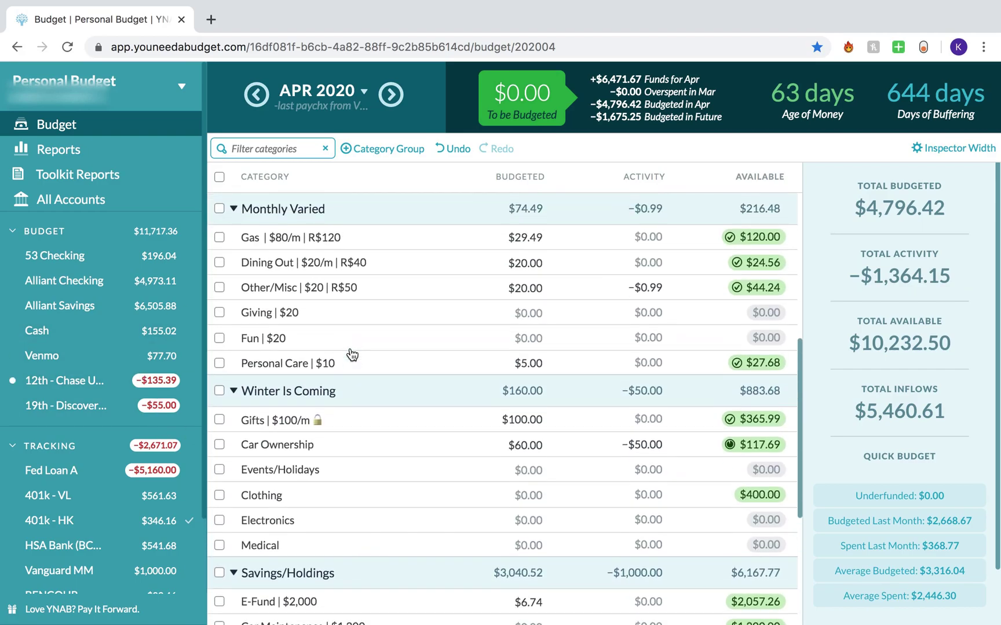
pyautogui.scroll(6, 352, 355)
pyautogui.scroll(-10, 352, 354)
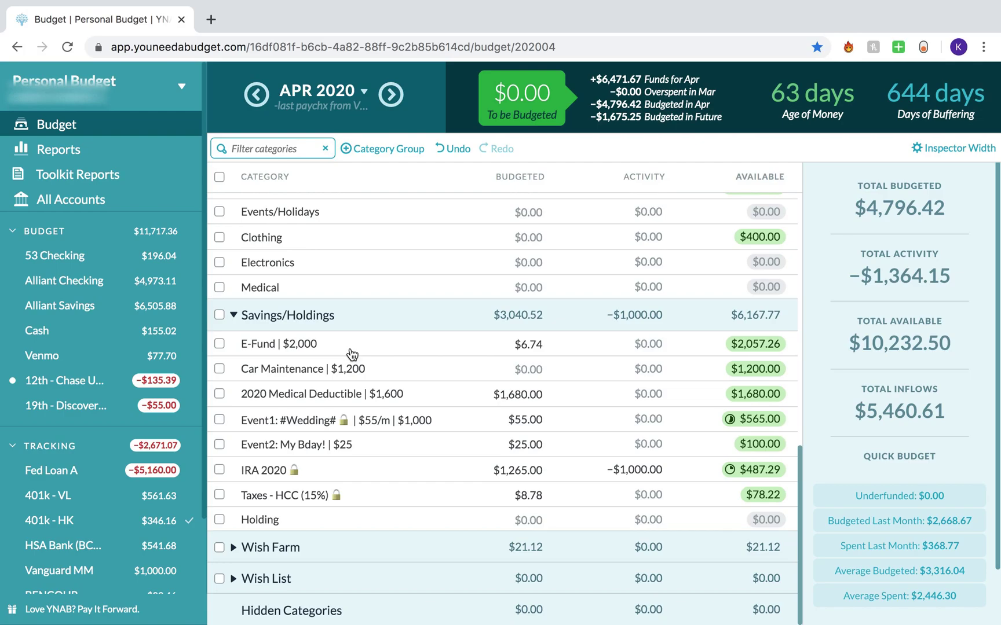
pyautogui.scroll(10, 351, 354)
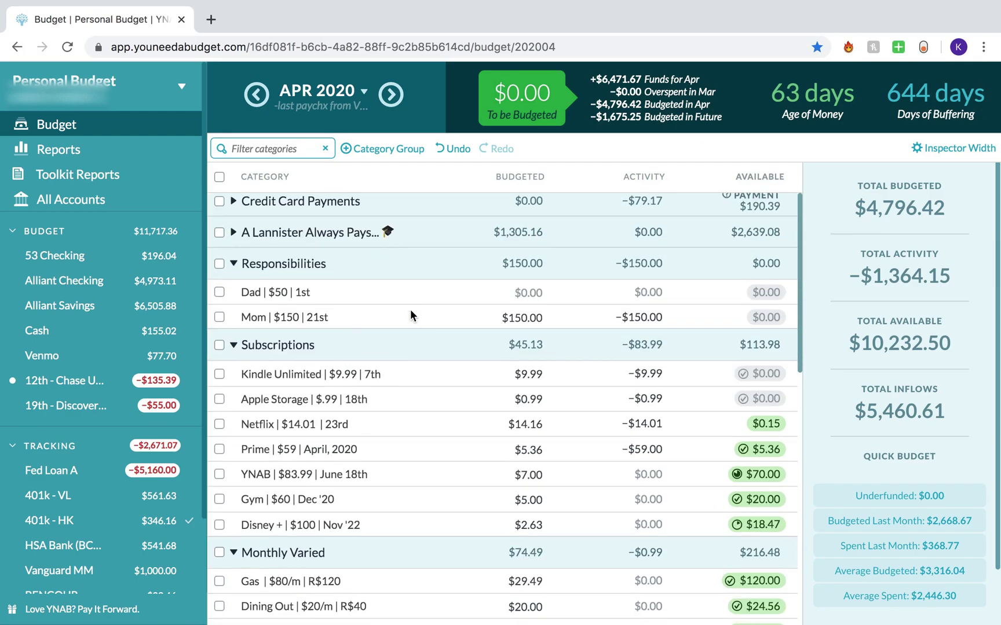
pyautogui.scroll(-1, 410, 313)
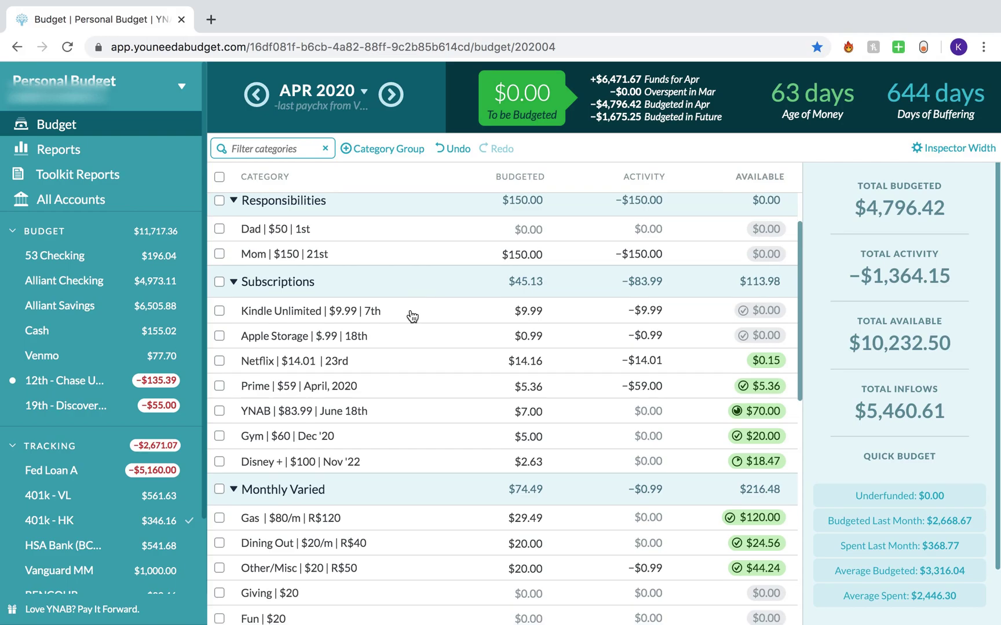
pyautogui.scroll(-8, 458, 347)
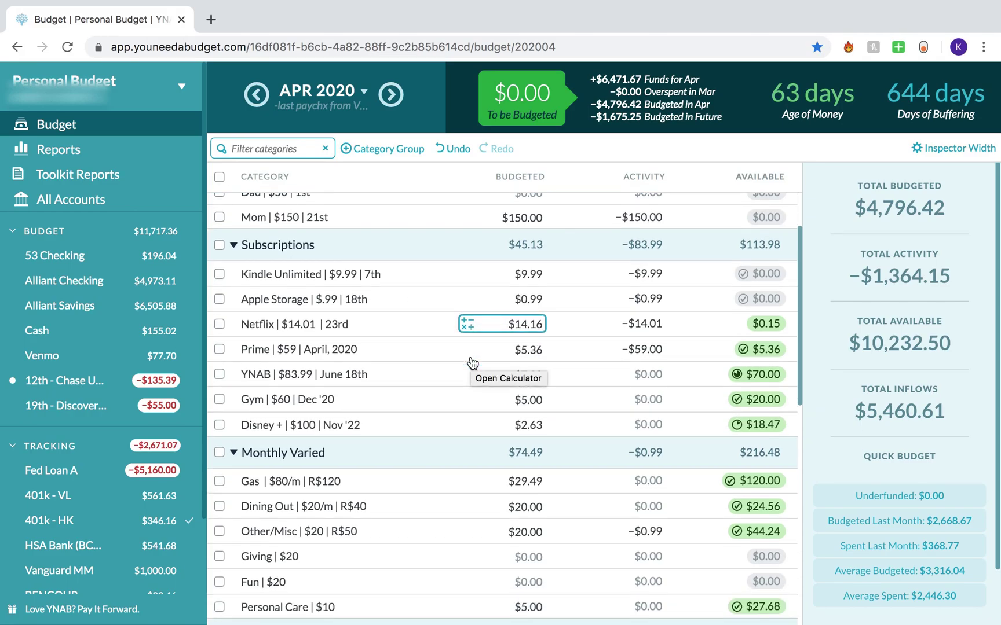
pyautogui.scroll(-1, 470, 357)
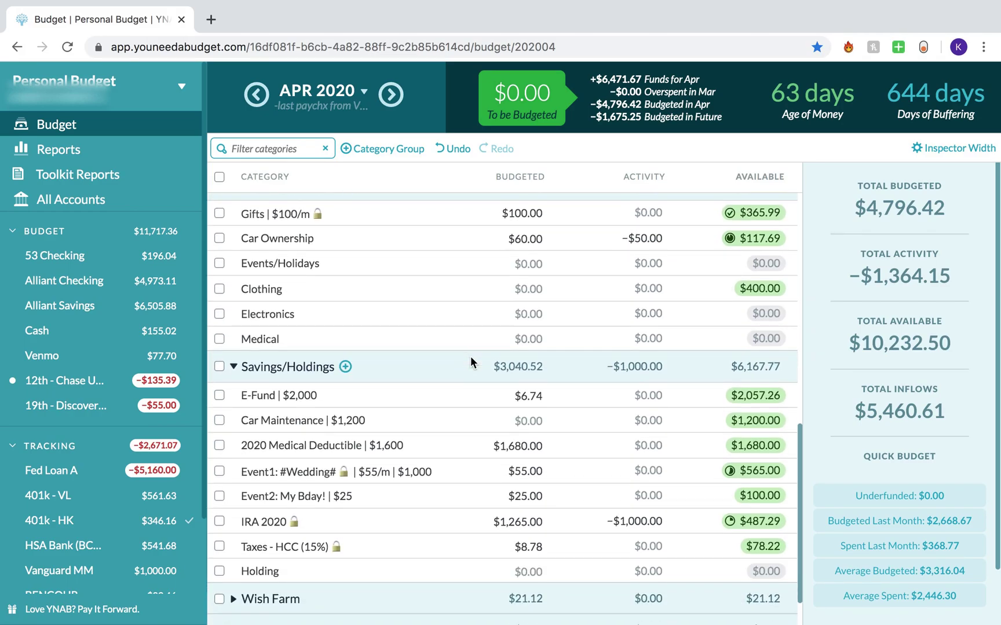
# Go to the May 2020 budget and review the budgeted and available amounts across its category groups
pyautogui.click(399, 100)
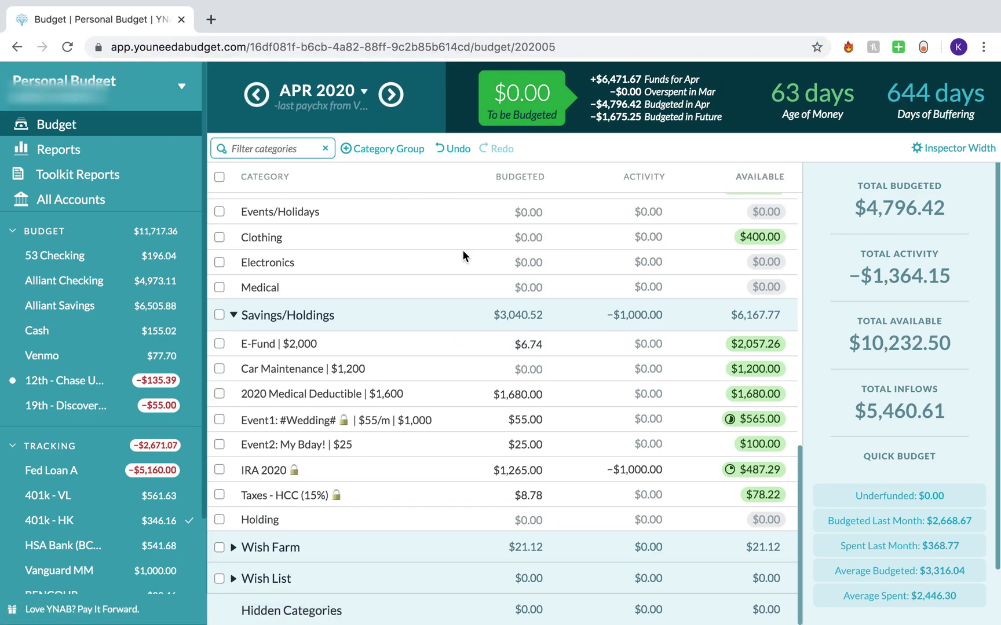
pyautogui.scroll(7, 462, 250)
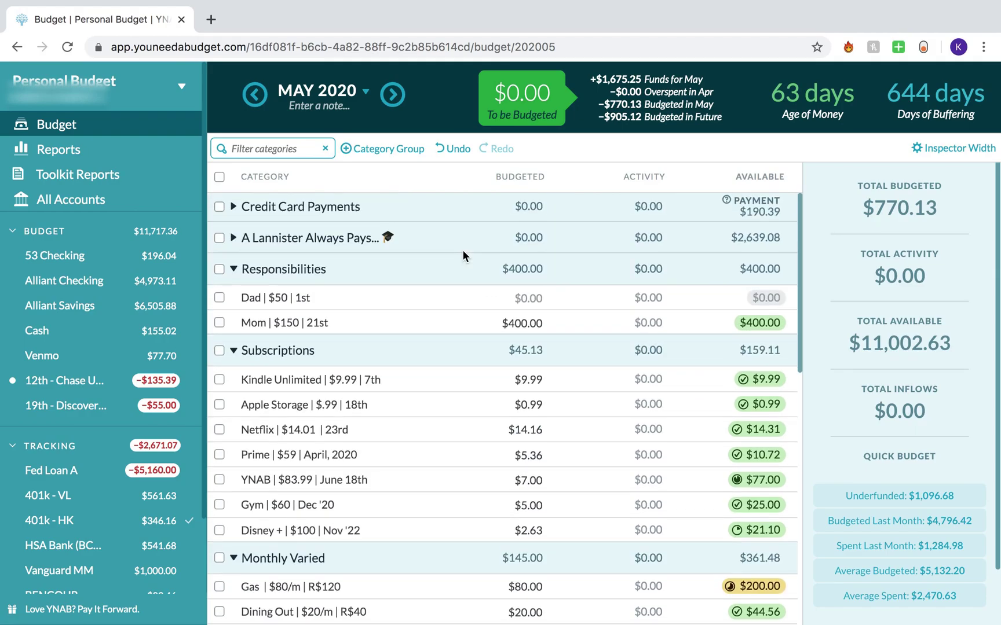
pyautogui.scroll(-2, 391, 313)
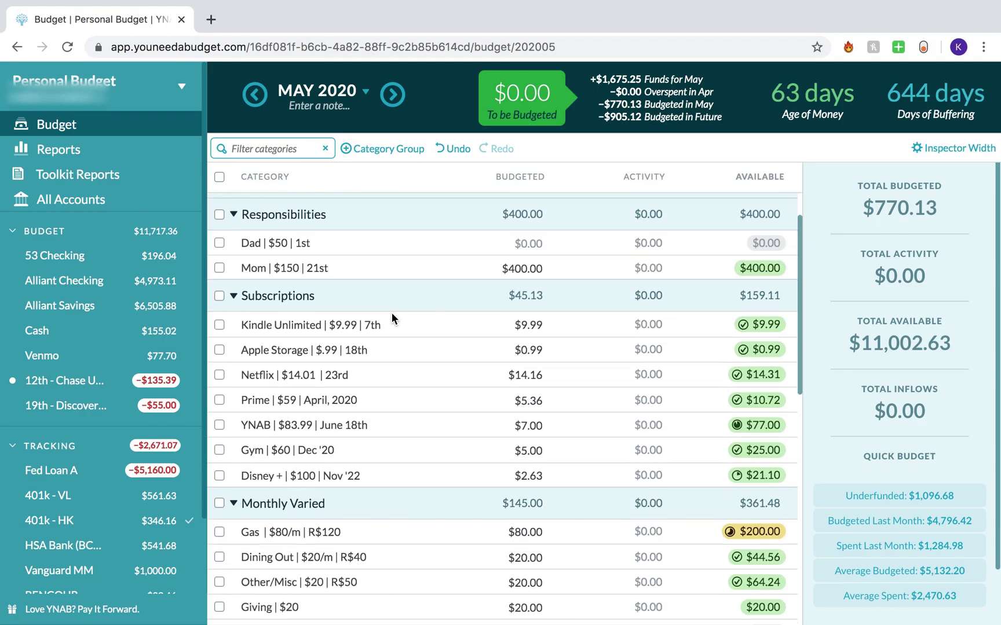
pyautogui.scroll(-6, 392, 313)
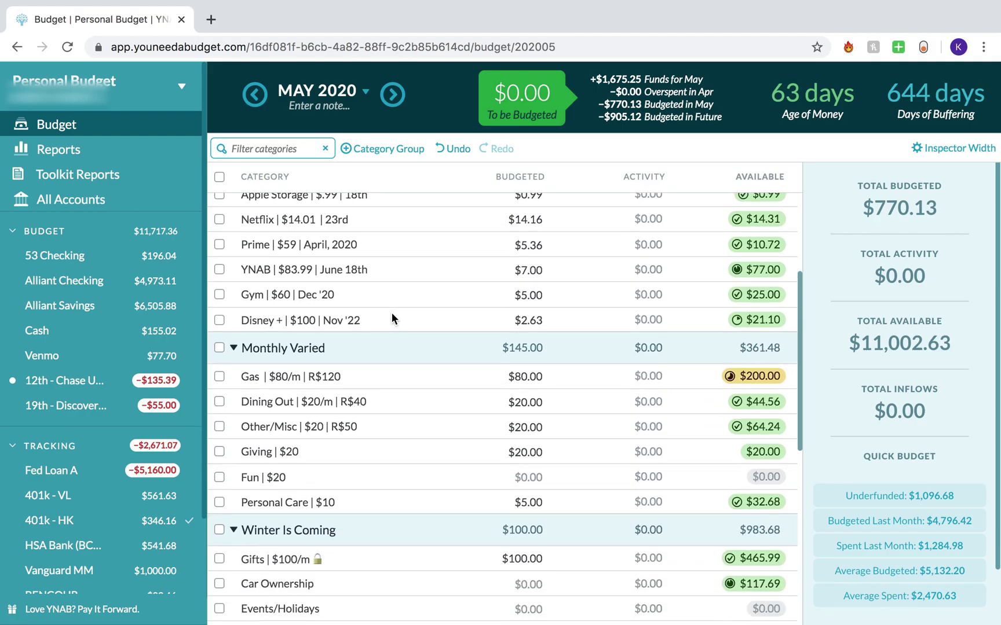
pyautogui.scroll(-9, 392, 314)
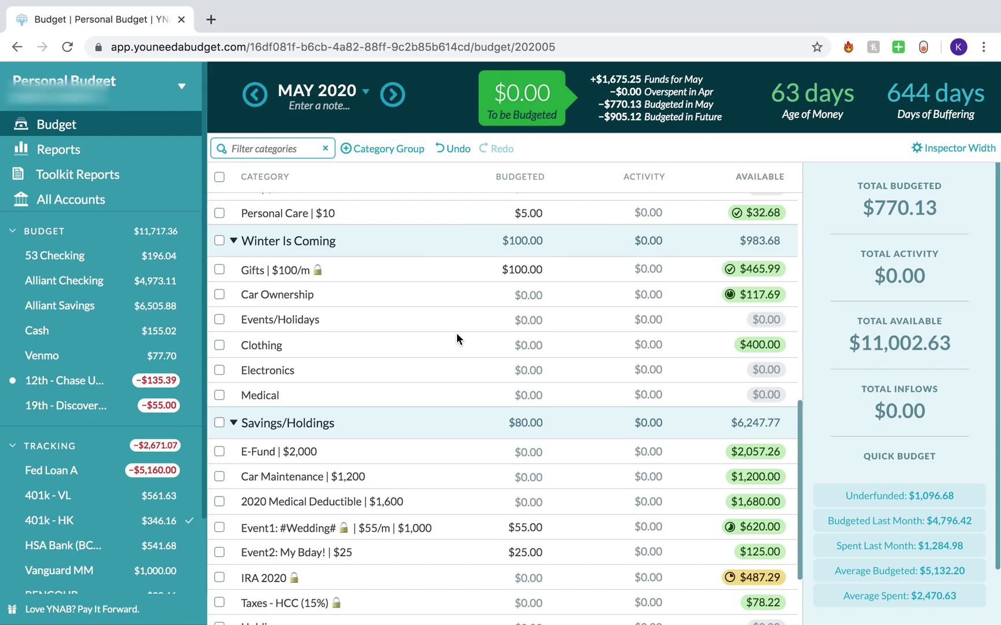
# Select Car Ownership, 2020 Medical Deductible and IRA 2020 in the May budget to check their combined totals
pyautogui.click(220, 295)
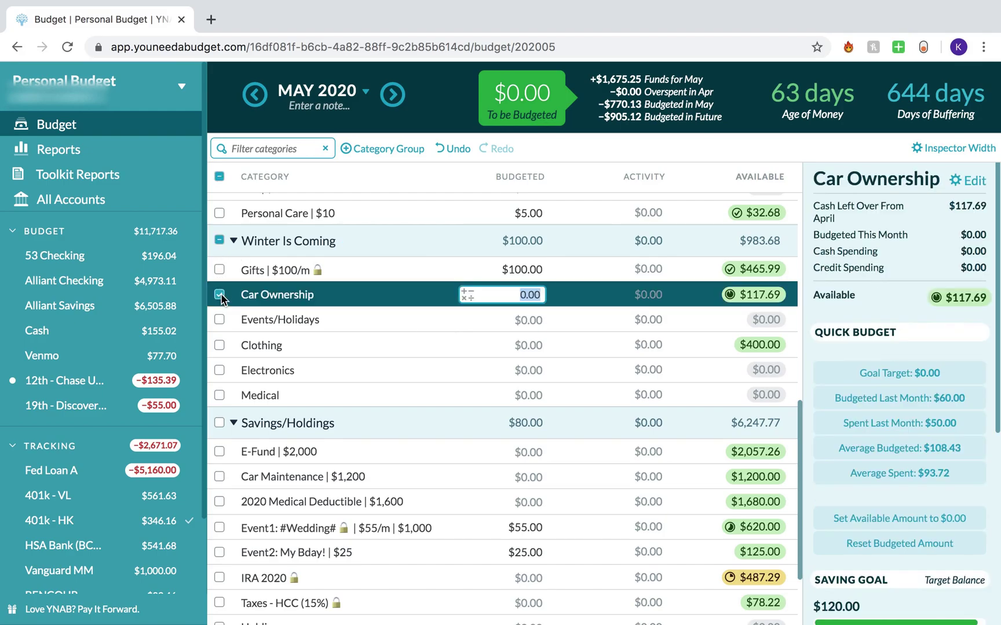
pyautogui.scroll(-2, 231, 406)
pyautogui.click(220, 445)
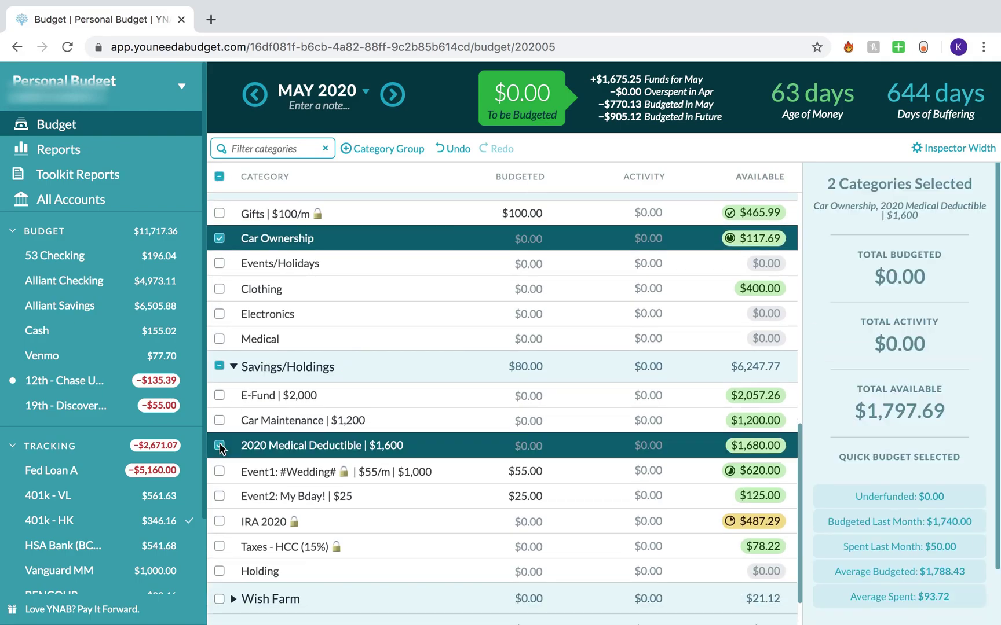
pyautogui.scroll(-1, 219, 478)
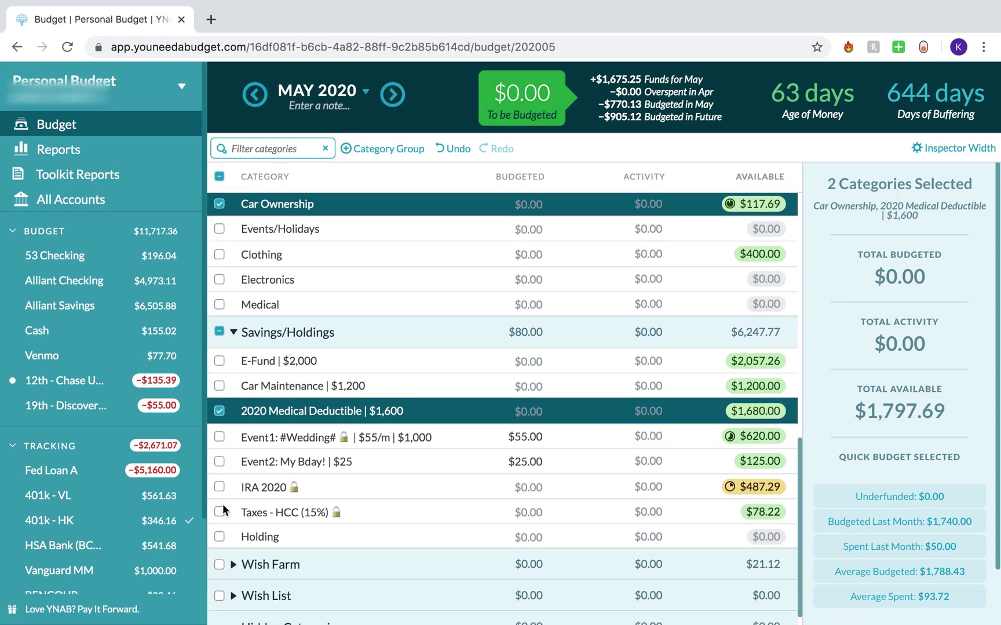
pyautogui.click(220, 488)
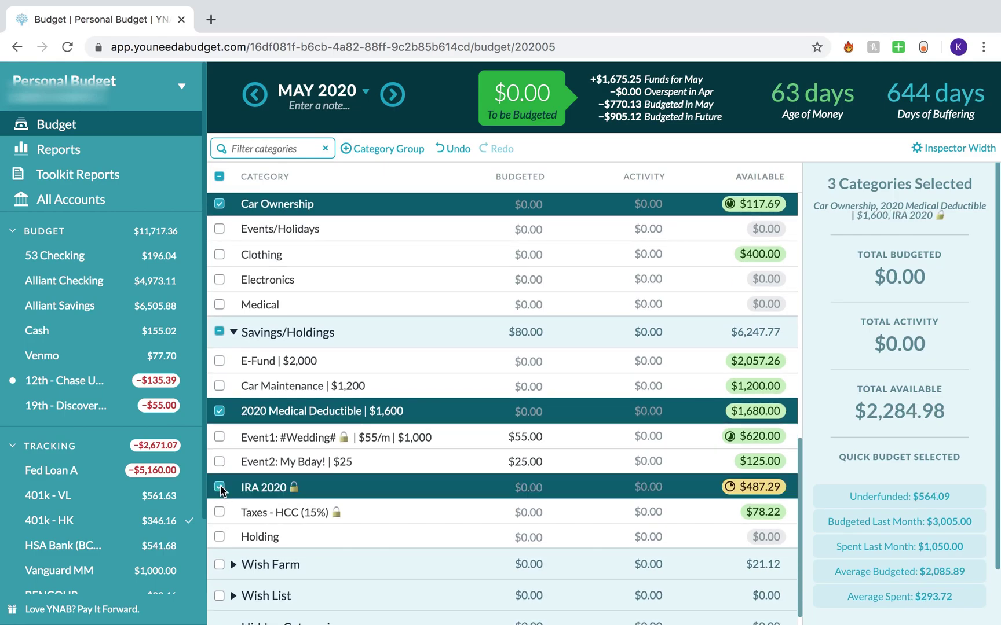
# Check the combined totals with Fed A from the A Lannister Always Pays group included, then clear the selection and collapse that group
pyautogui.scroll(15, 220, 488)
pyautogui.click(233, 239)
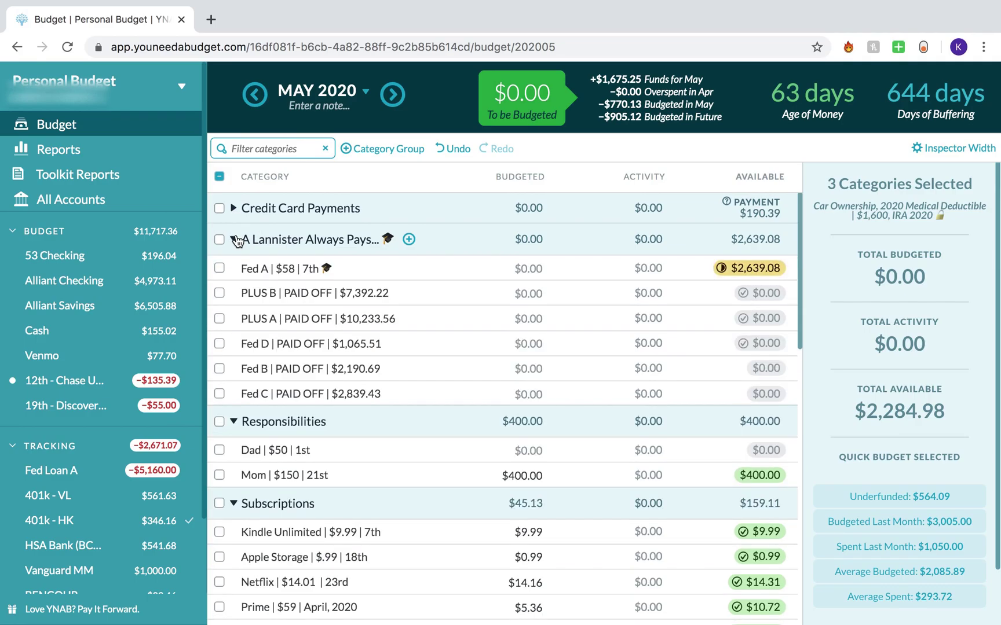
pyautogui.click(221, 270)
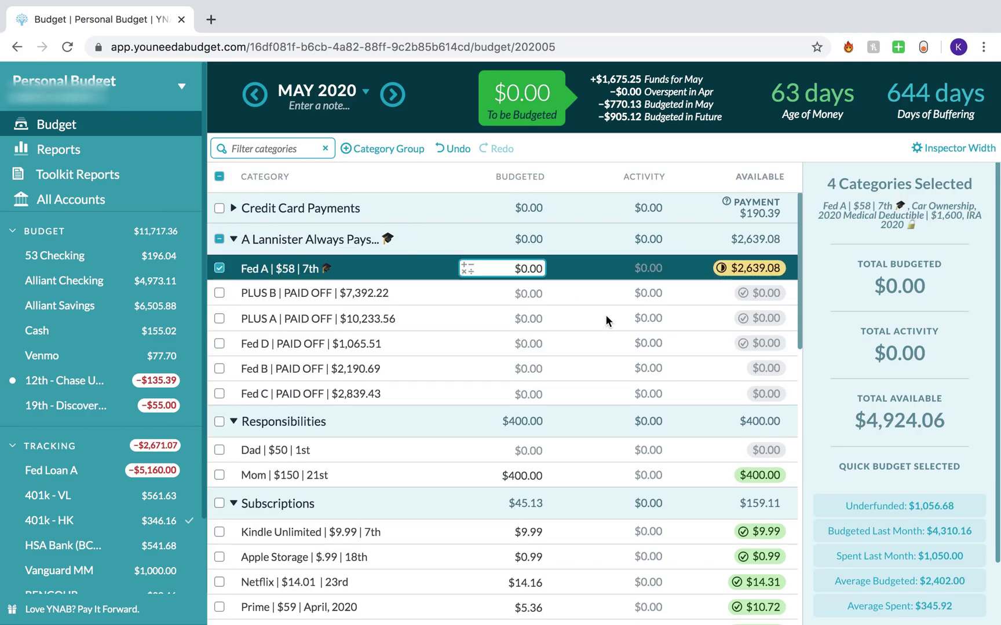
pyautogui.click(219, 239)
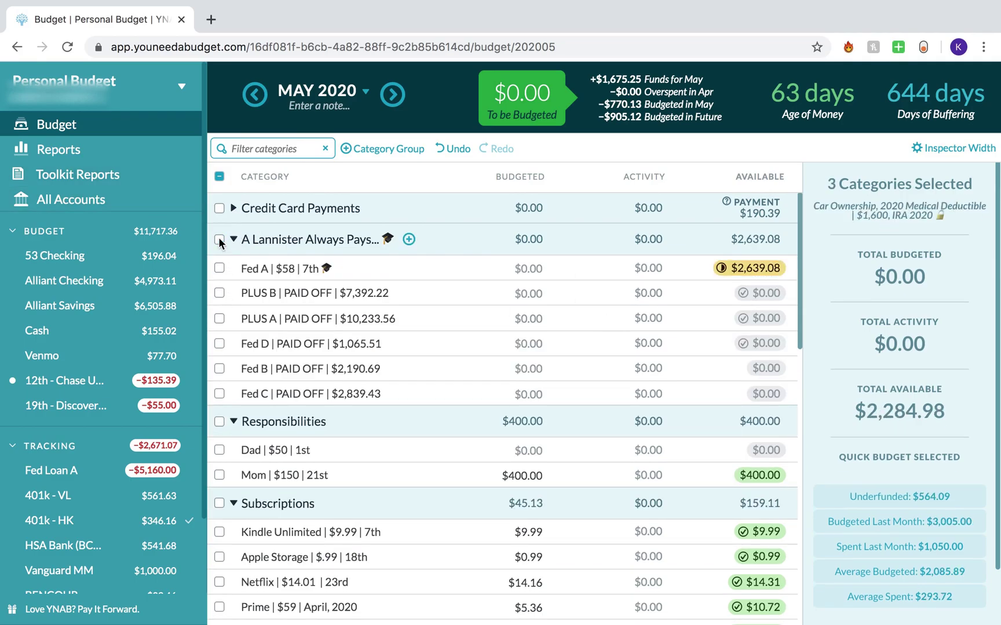
pyautogui.click(219, 177)
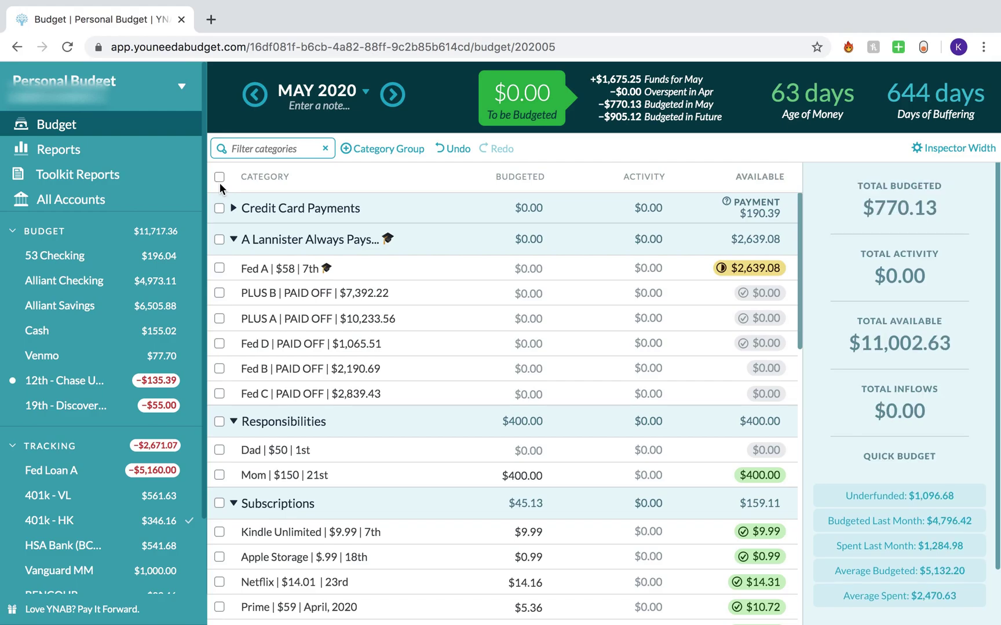
pyautogui.click(233, 242)
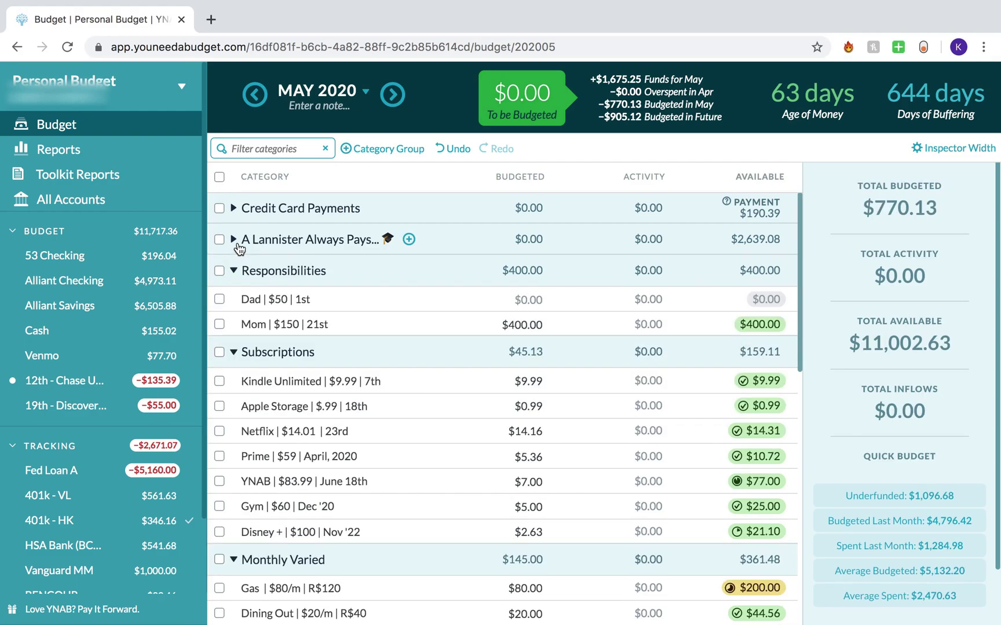
# Review the May, June and July 2020 budgets in turn and return to the April 2020 budget
pyautogui.click(331, 90)
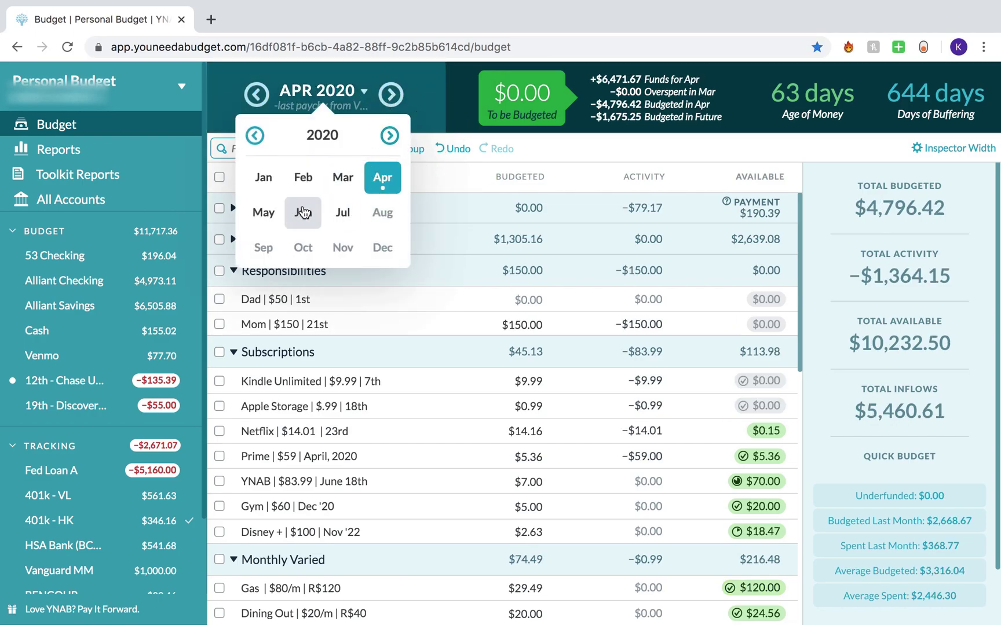
pyautogui.click(276, 222)
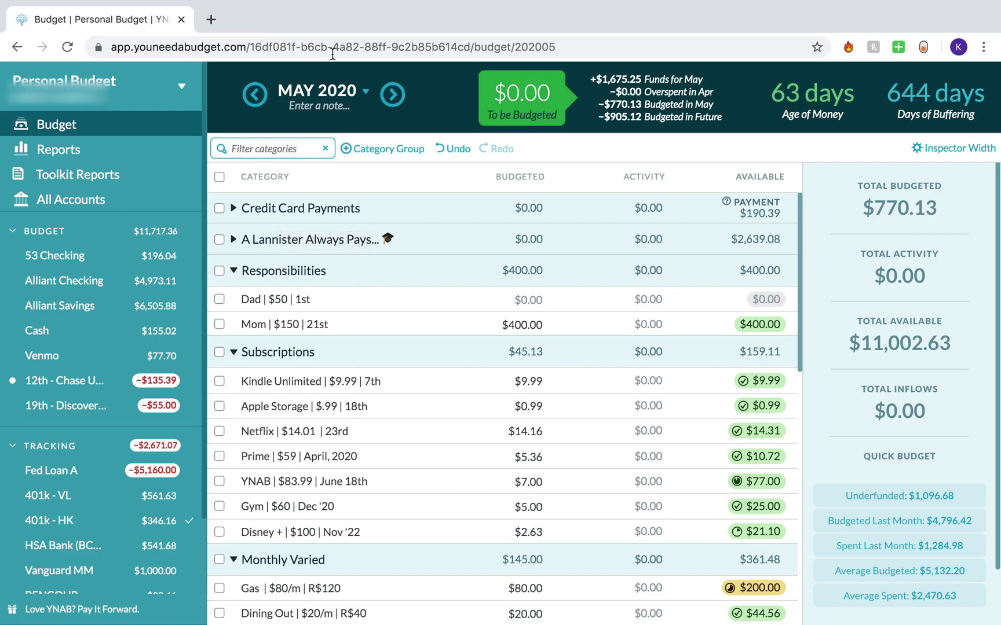
pyautogui.click(392, 94)
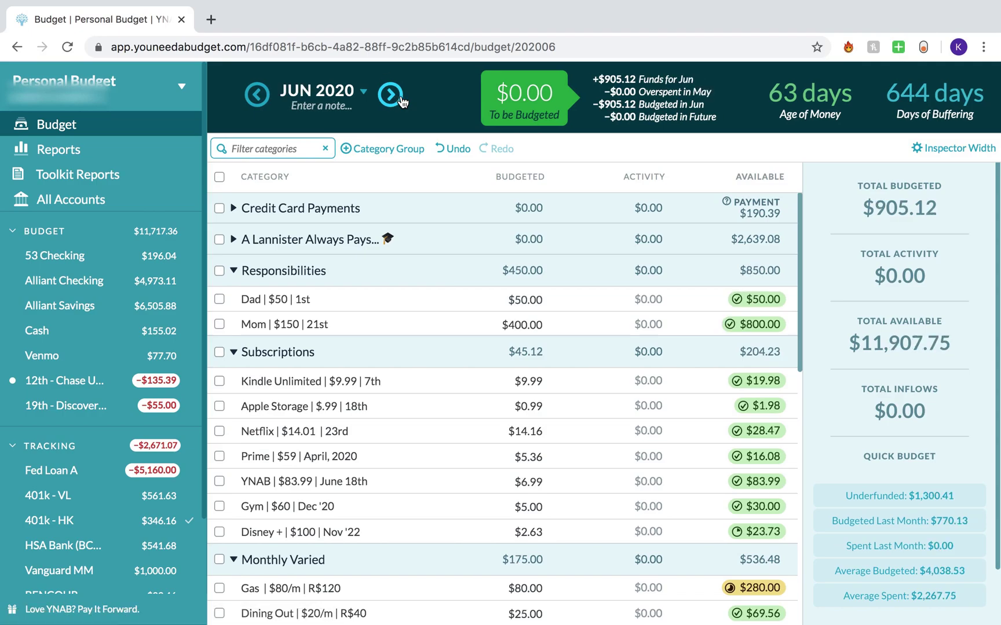
pyautogui.click(391, 95)
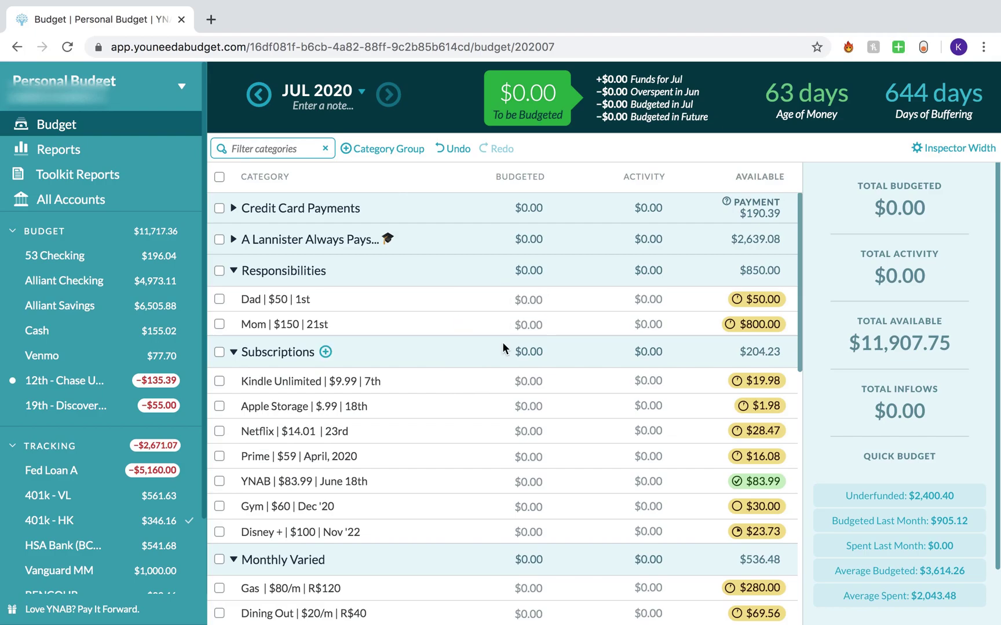
pyautogui.scroll(-5, 502, 347)
pyautogui.scroll(-6, 502, 346)
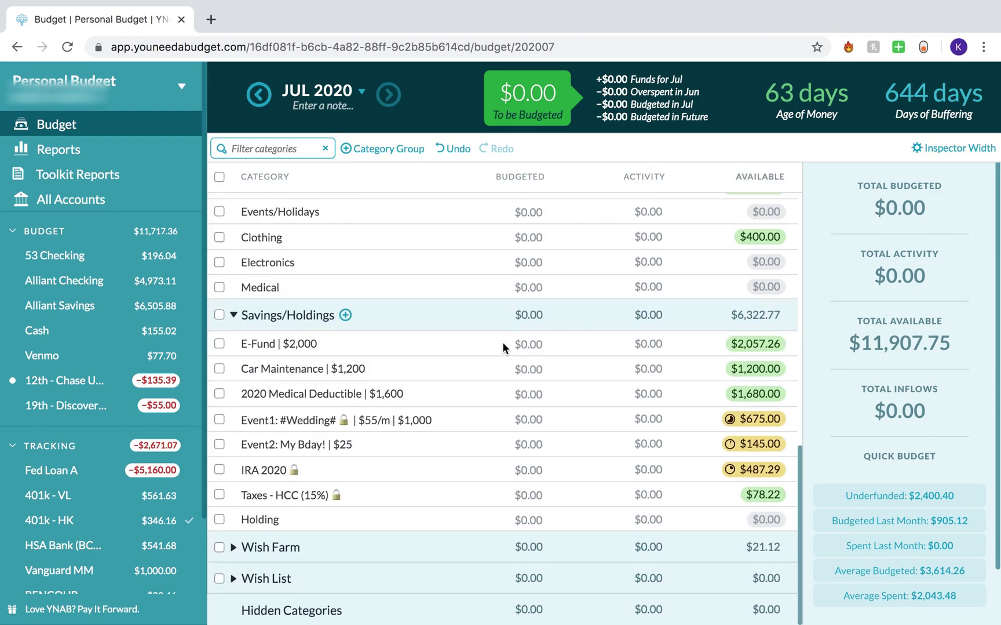
pyautogui.scroll(10, 502, 343)
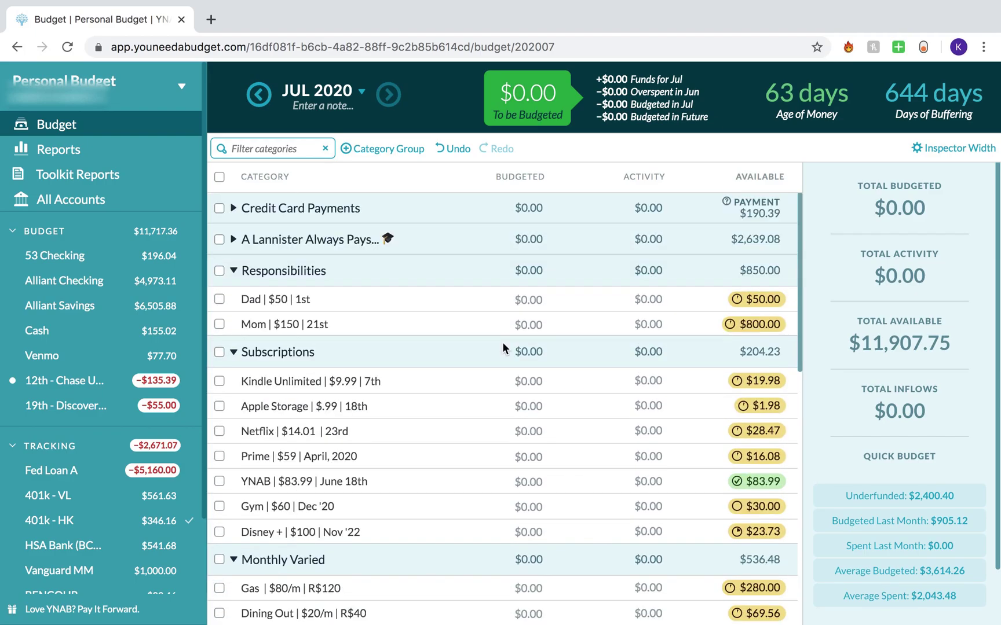
pyautogui.click(316, 91)
pyautogui.click(380, 178)
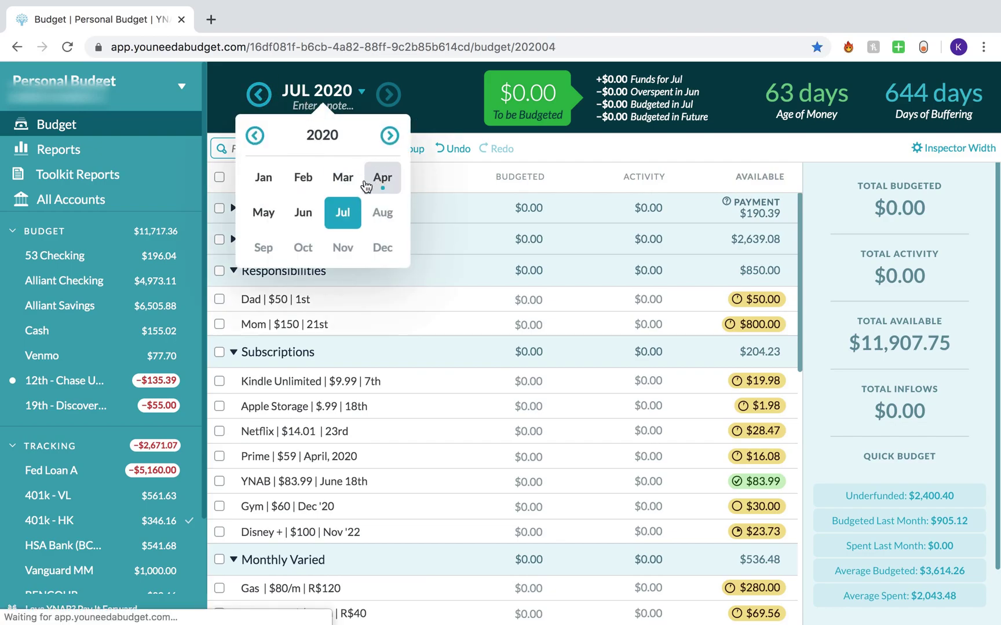
# In the 12th - Chase Unlimited account, set the outflow of the 04/23/2020 Netflix transaction to 14.16 and approve it
pyautogui.click(140, 380)
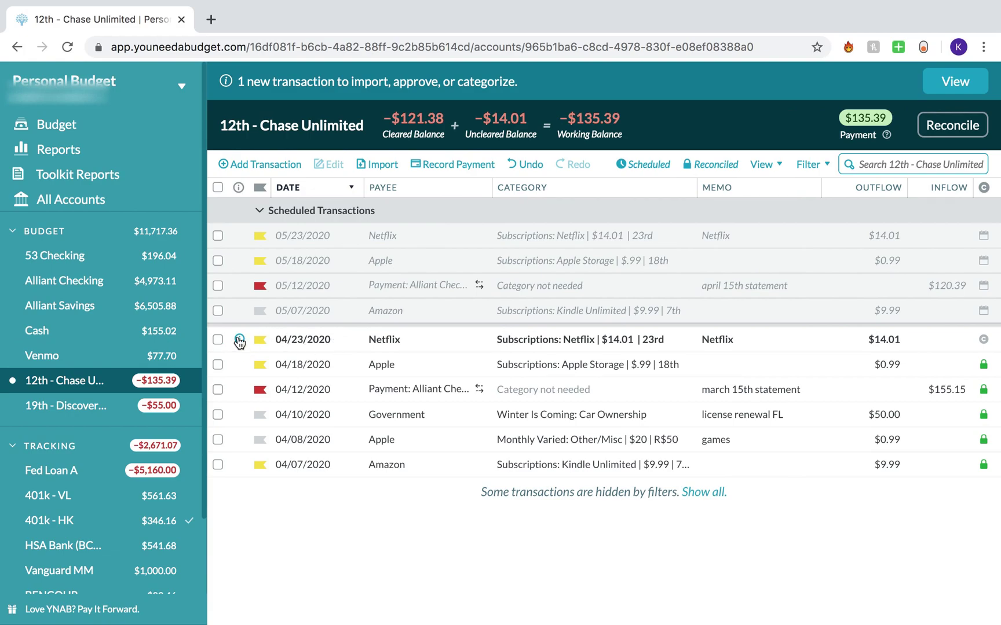
pyautogui.click(239, 340)
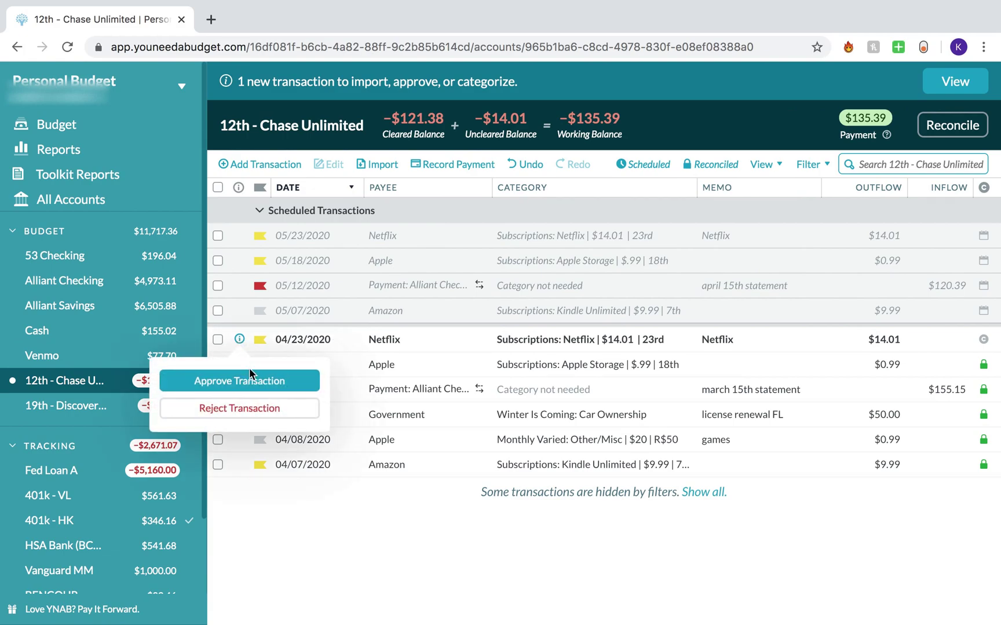
pyautogui.click(845, 344)
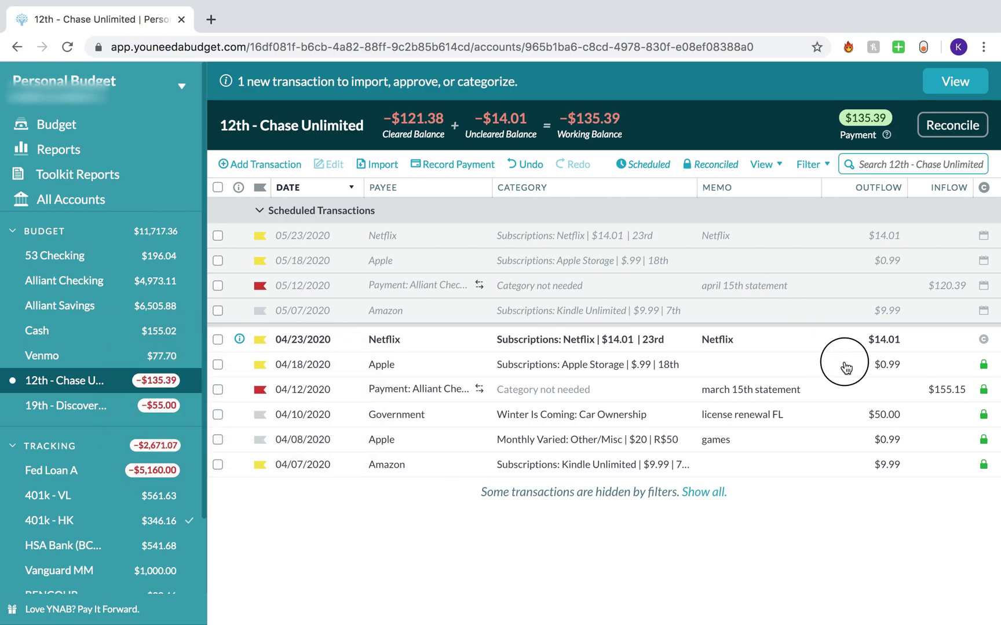
pyautogui.click(875, 342)
pyautogui.click(896, 341)
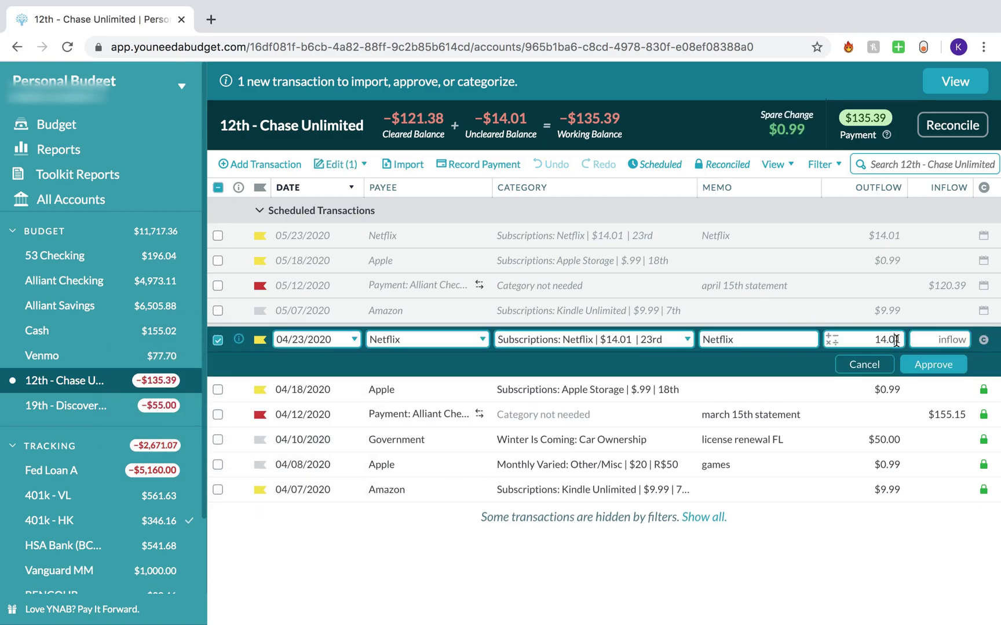
pyautogui.press('BackSpace')
pyautogui.write('6')
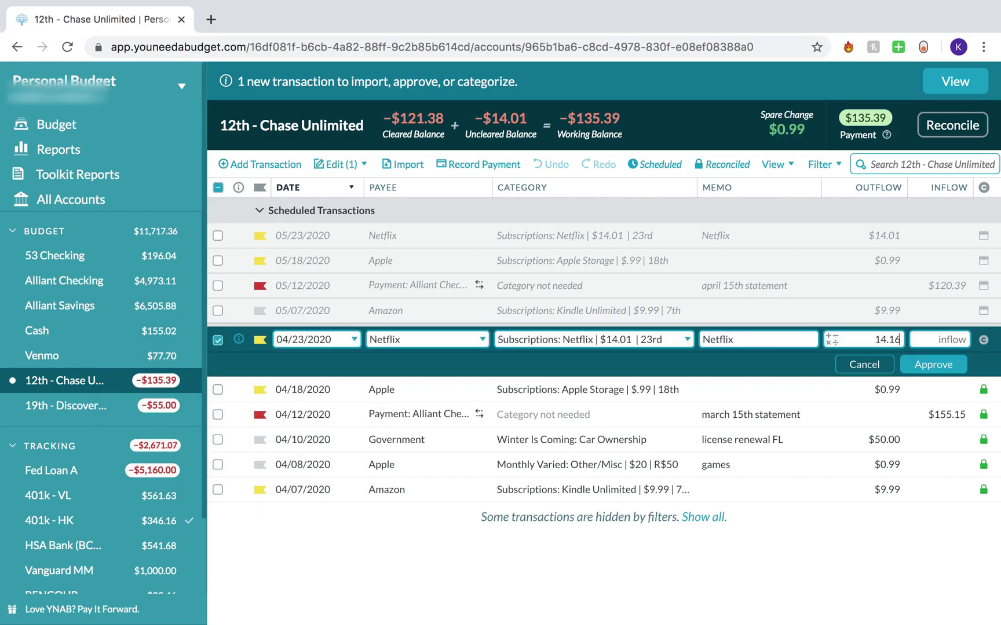
pyautogui.click(944, 370)
# Set the scheduled 05/23/2020 Netflix outflow to 14.16 and flag the scheduled 05/07/2020 Amazon transaction yellow
pyautogui.click(892, 197)
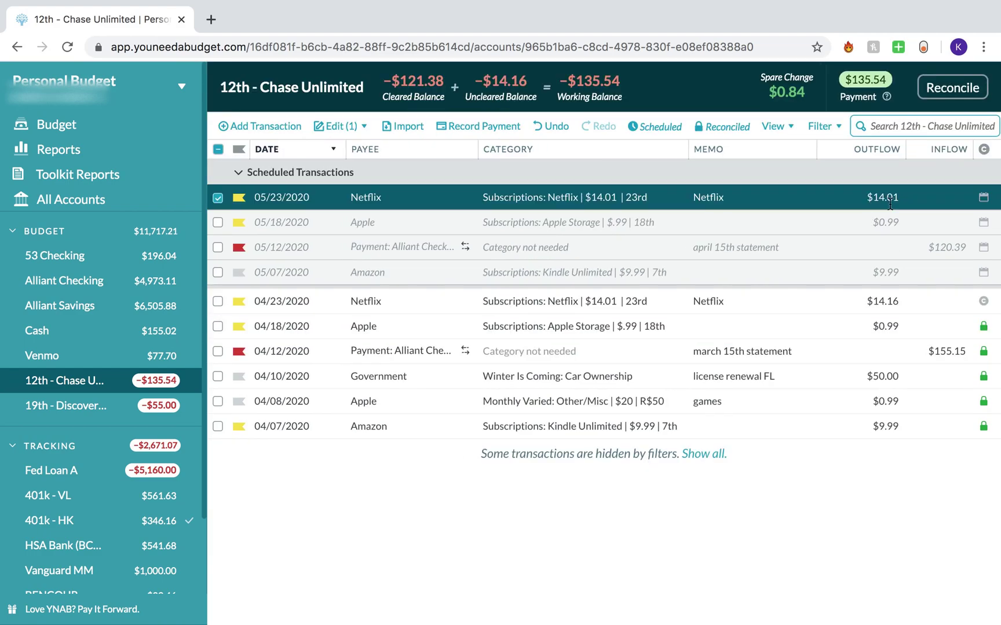
pyautogui.click(892, 197)
pyautogui.click(890, 198)
pyautogui.press('BackSpace')
pyautogui.write('6')
pyautogui.click(941, 223)
pyautogui.click(218, 199)
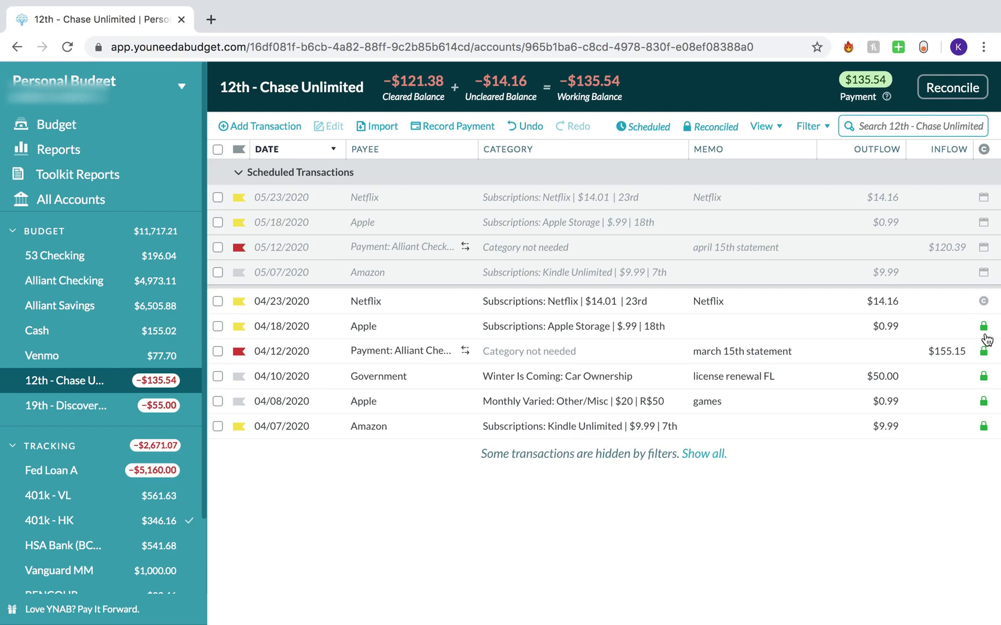
pyautogui.click(239, 272)
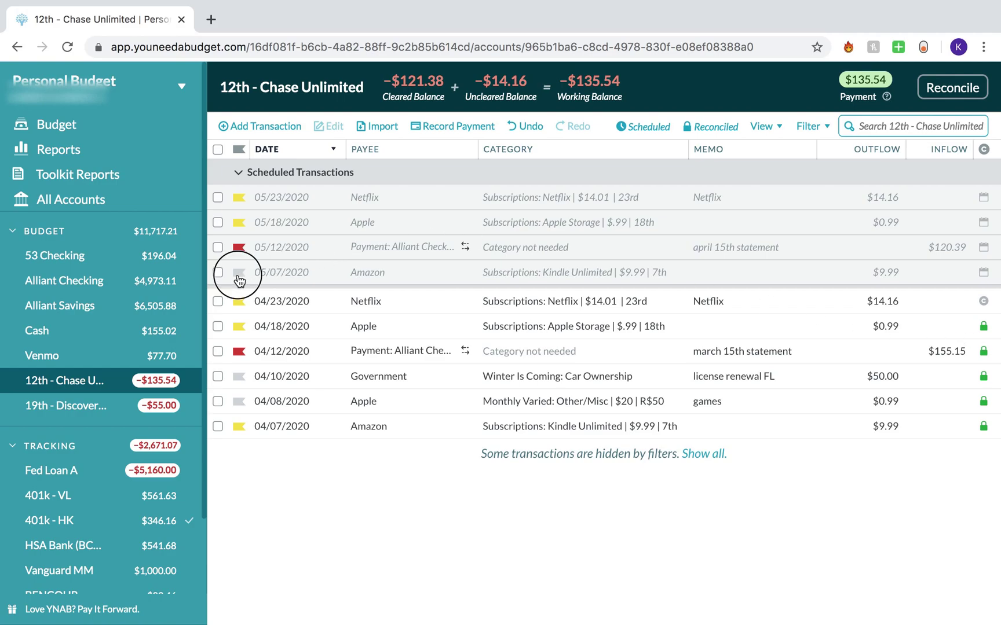
pyautogui.click(232, 377)
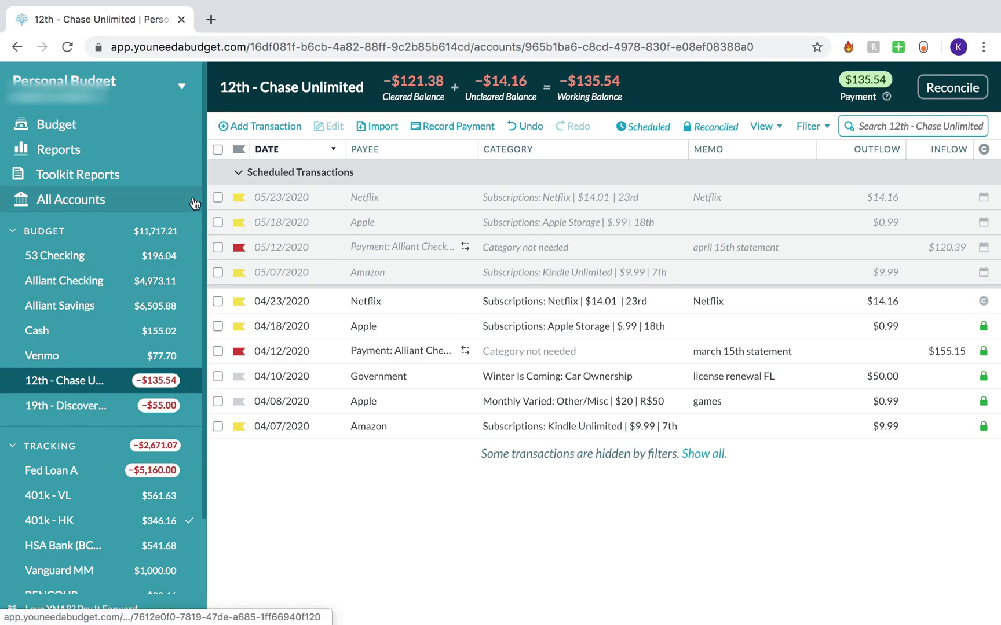
# Review the transactions in the Alliant Checking account and the 401k - VL tracking account
pyautogui.click(173, 283)
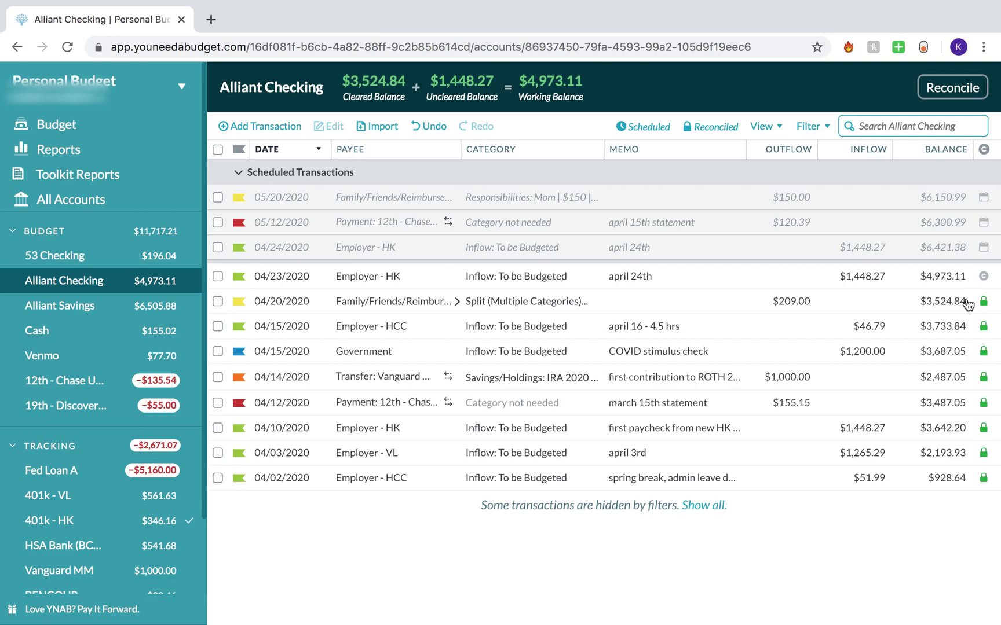
pyautogui.scroll(-3, 187, 428)
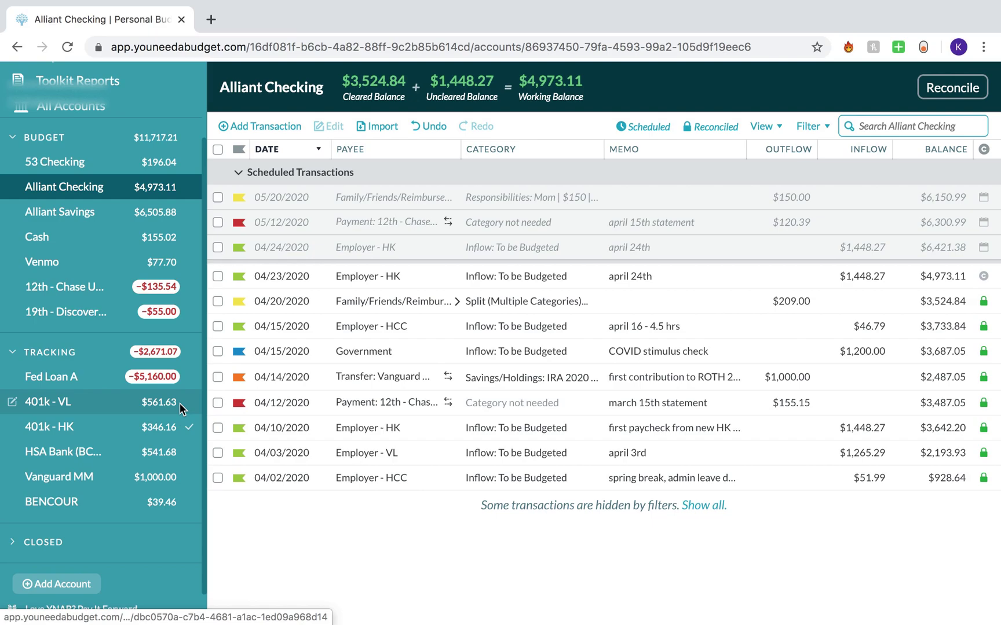
pyautogui.click(154, 406)
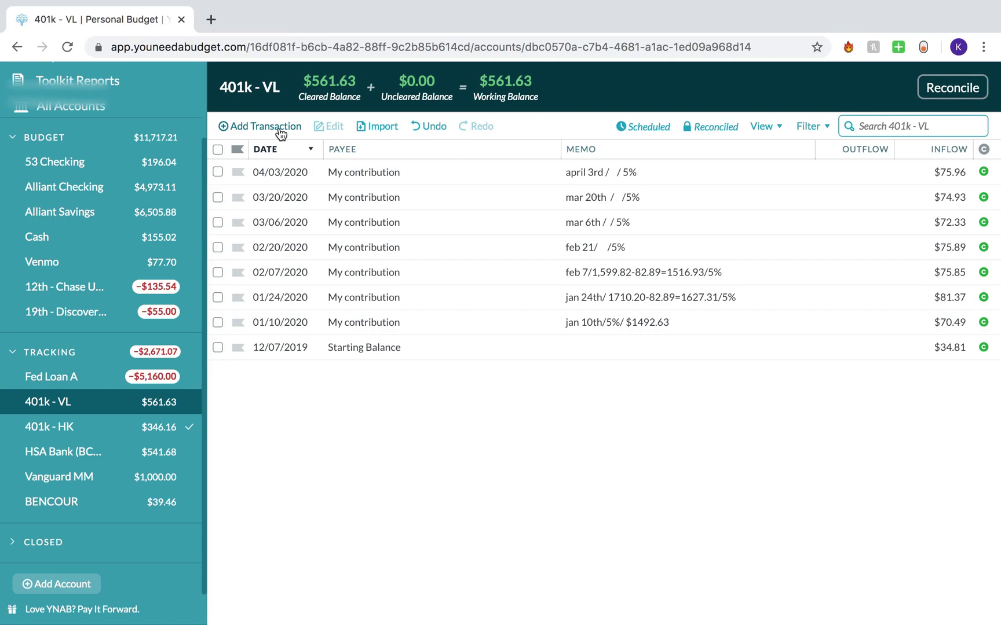
# Start a new transaction dated 04/23/2020 in the 401k - HK account with the payee My contribution
pyautogui.click(155, 423)
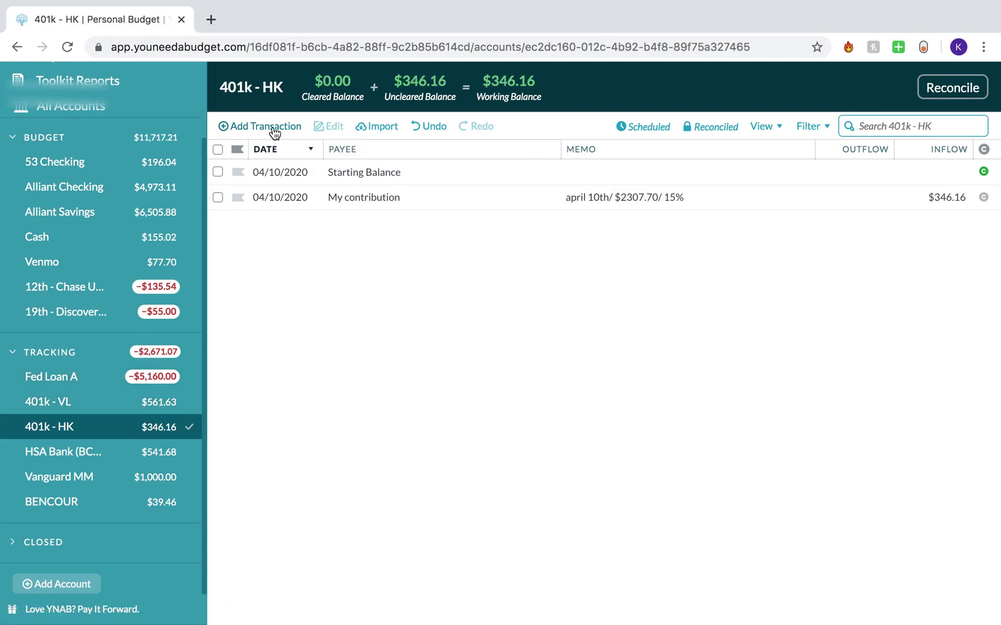
pyautogui.click(275, 127)
pyautogui.click(329, 337)
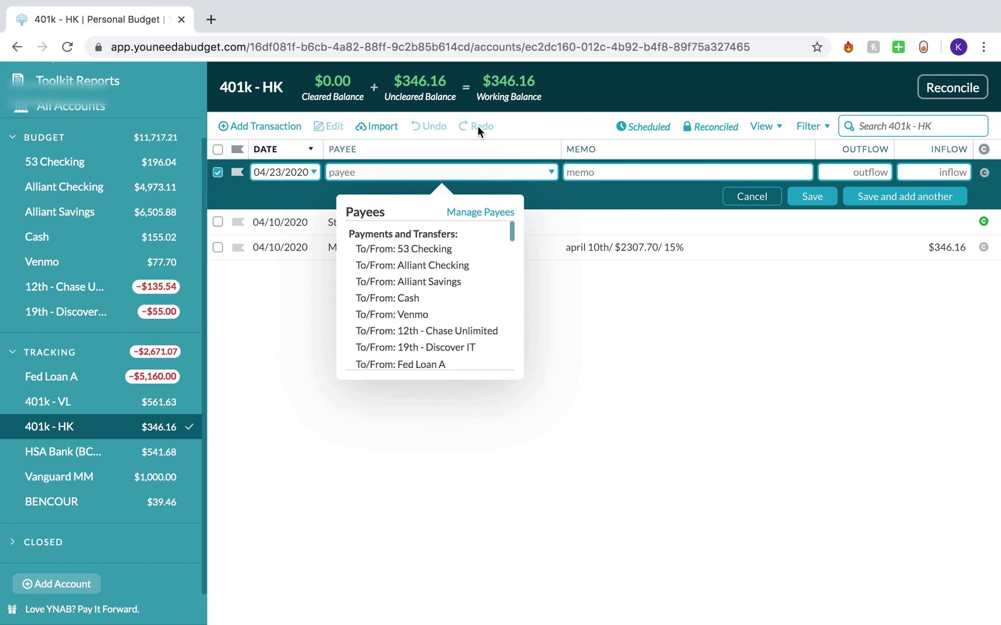
pyautogui.write('My')
pyautogui.press('Tab')
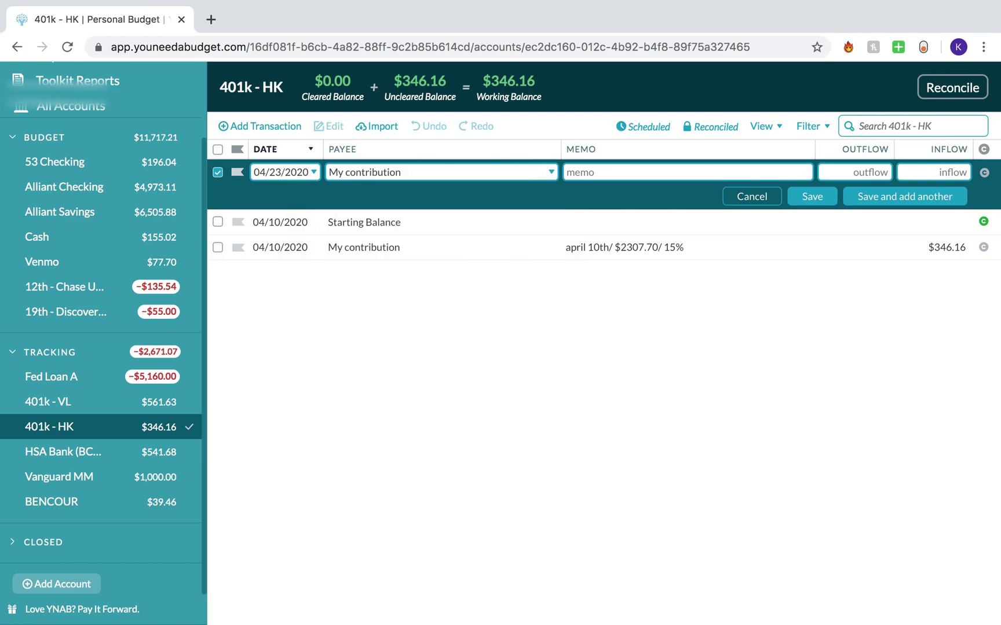
# Give the new contribution the memo "april 24th/$2307.70/ 15%" and an inflow of 346.16, and save it
pyautogui.write('april 24th/$2307.70')
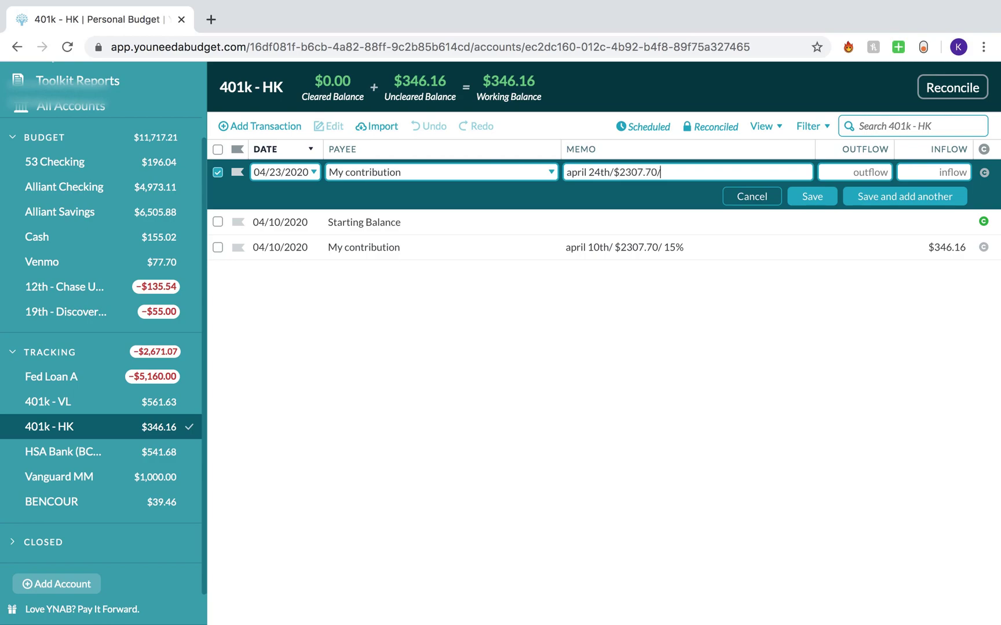
pyautogui.write('/ %15')
pyautogui.press('BackSpace')
pyautogui.press('BackSpace')
pyautogui.press('BackSpace')
pyautogui.press('BackSpace')
pyautogui.write('15%')
pyautogui.click(934, 172)
pyautogui.write('346.16')
pyautogui.click(811, 196)
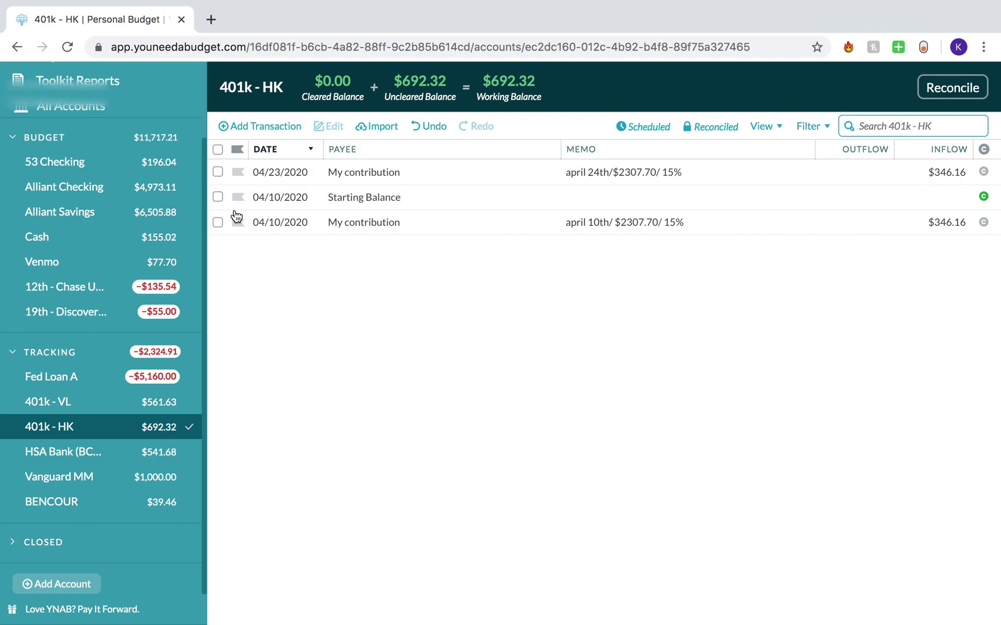
# Change the date of the april 10th My contribution transaction to 04/11/2020, save it and deselect it
pyautogui.click(280, 220)
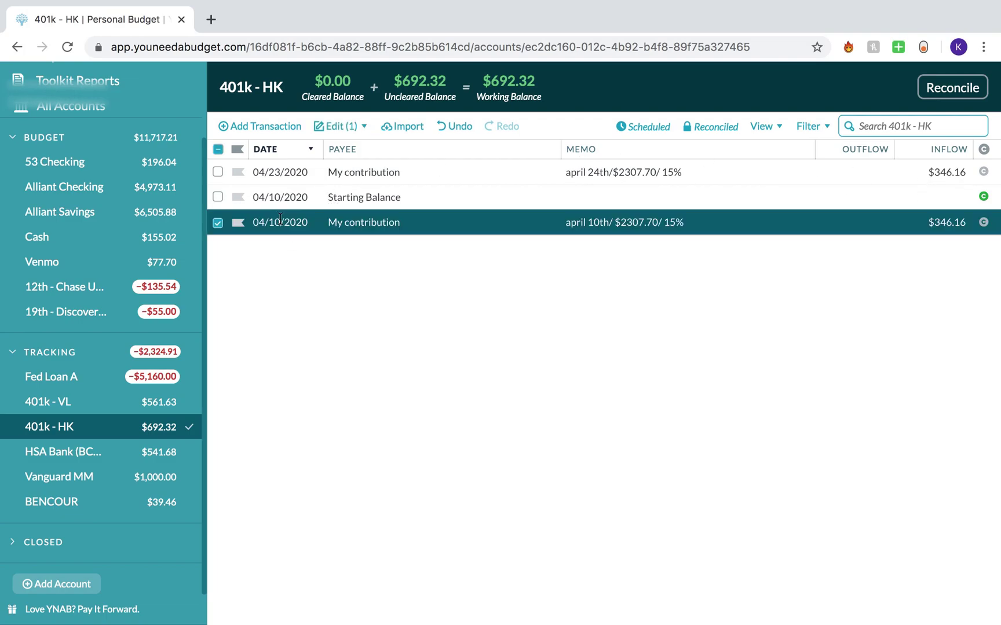
pyautogui.click(280, 222)
pyautogui.click(377, 338)
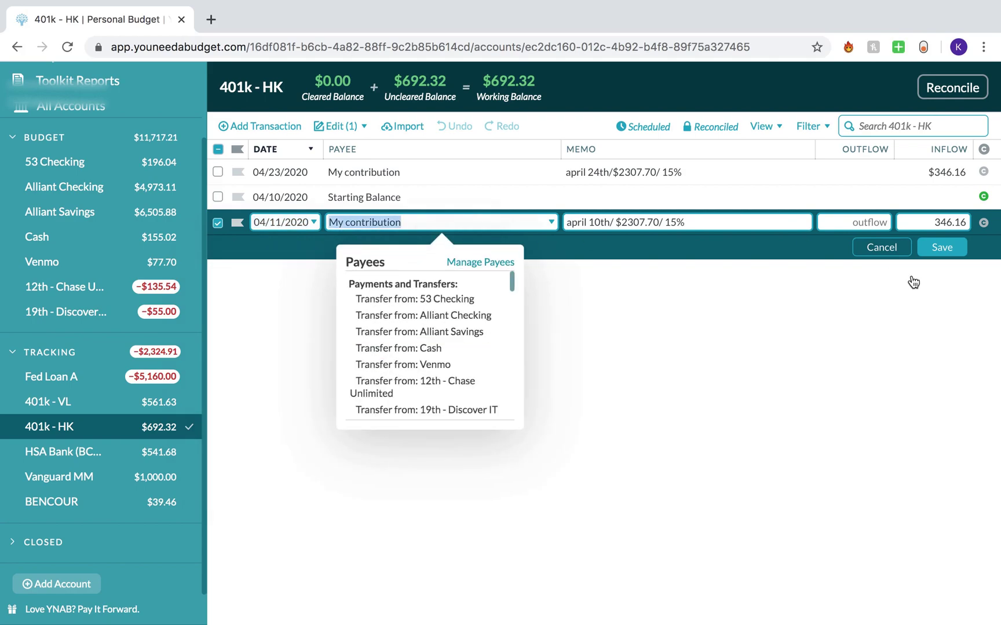
pyautogui.click(942, 249)
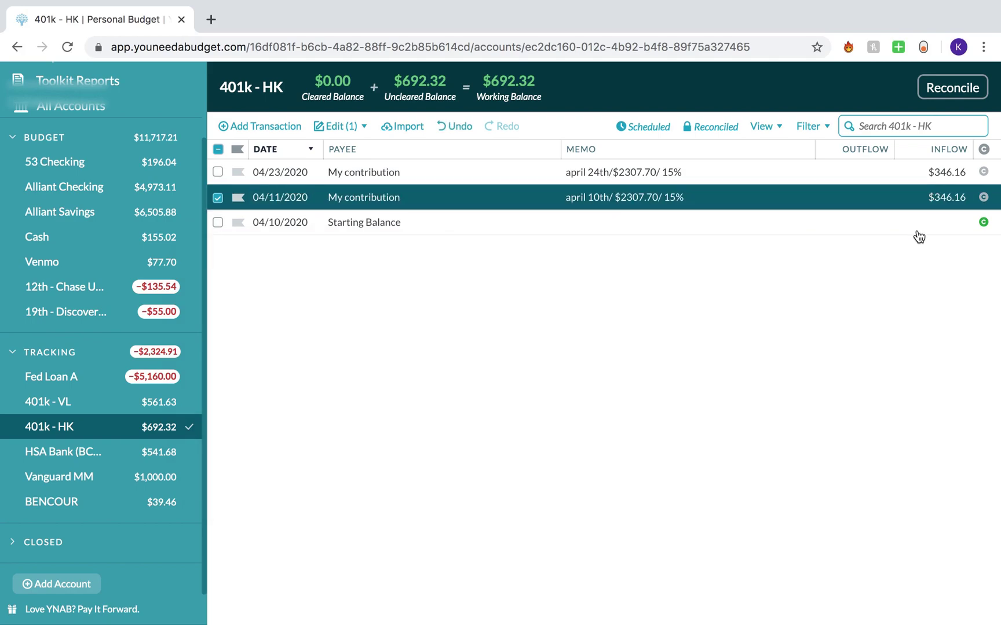
pyautogui.click(218, 197)
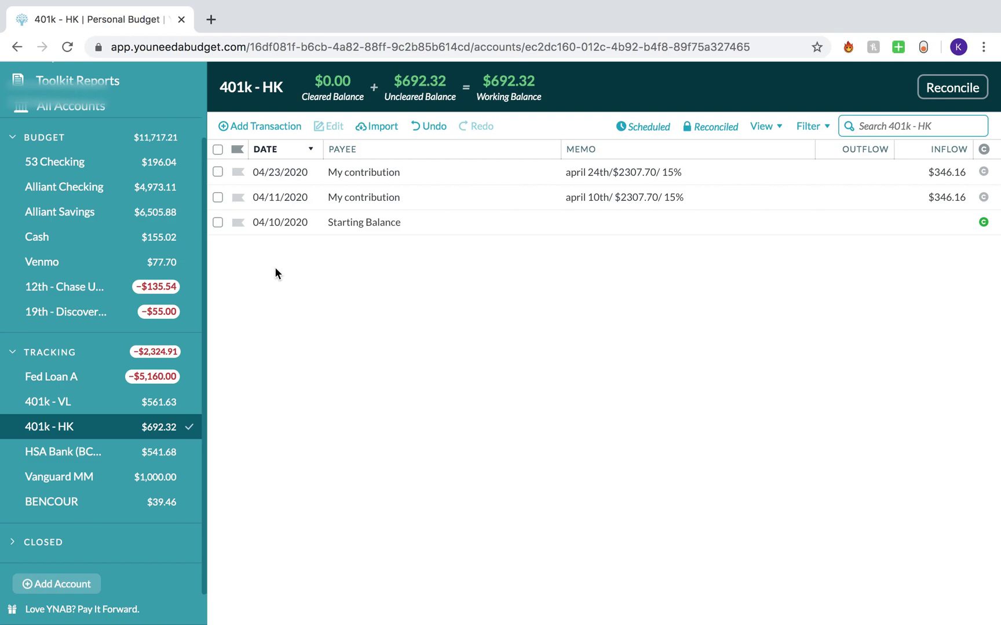
# Review the HSA Bank (BCBS) account's transactions and the Net Worth report for Jan 2020–Apr 2020
pyautogui.click(144, 466)
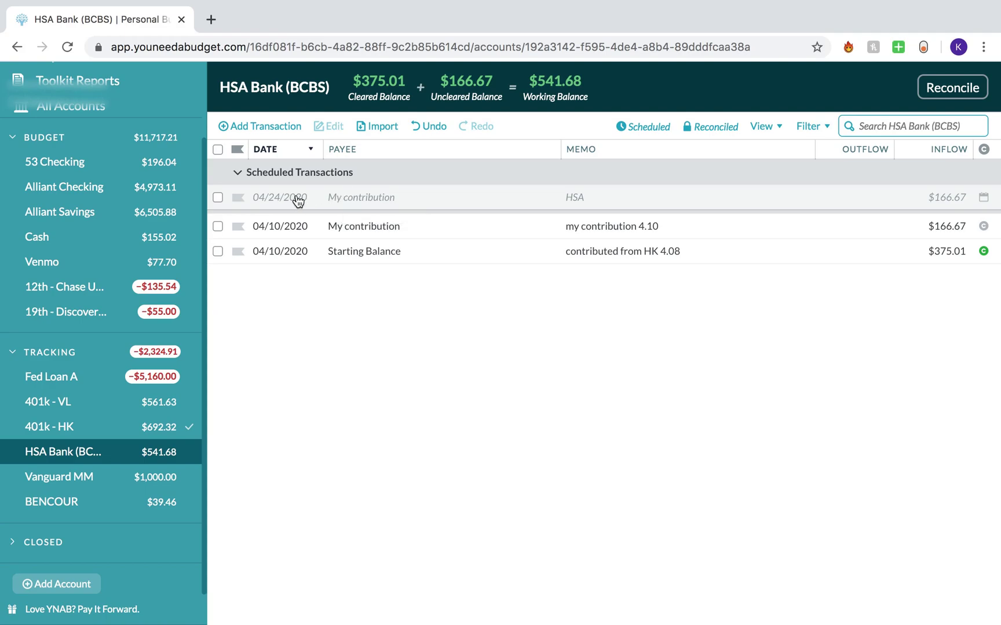
pyautogui.scroll(2, 177, 435)
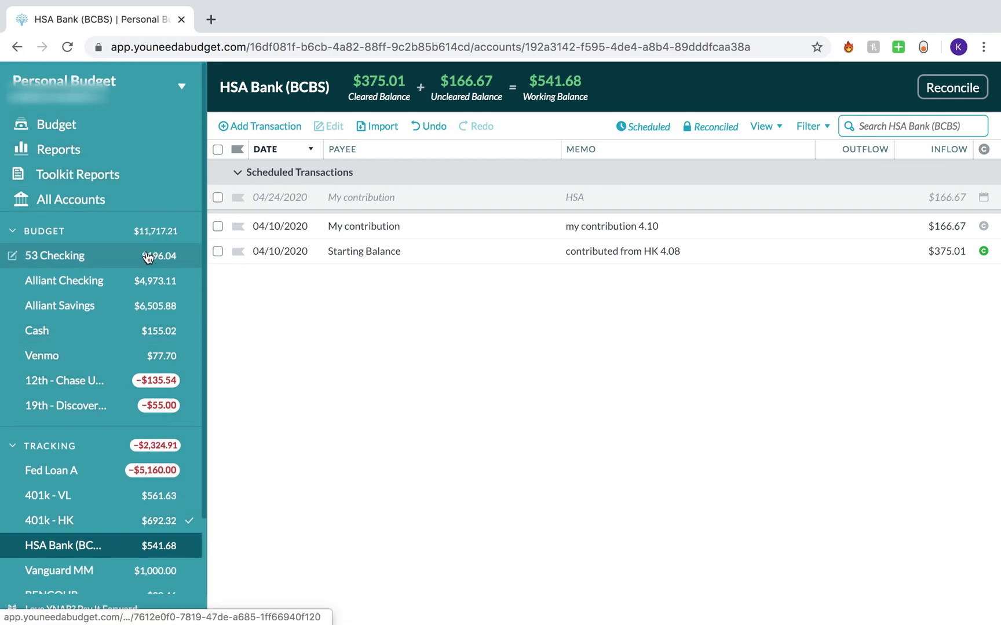
pyautogui.click(121, 160)
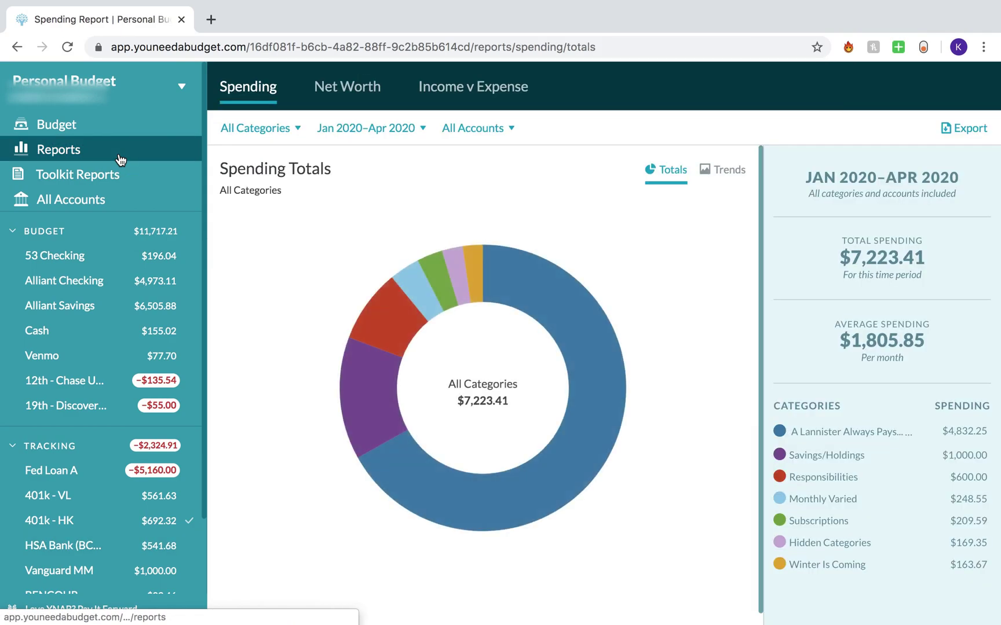
pyautogui.click(347, 91)
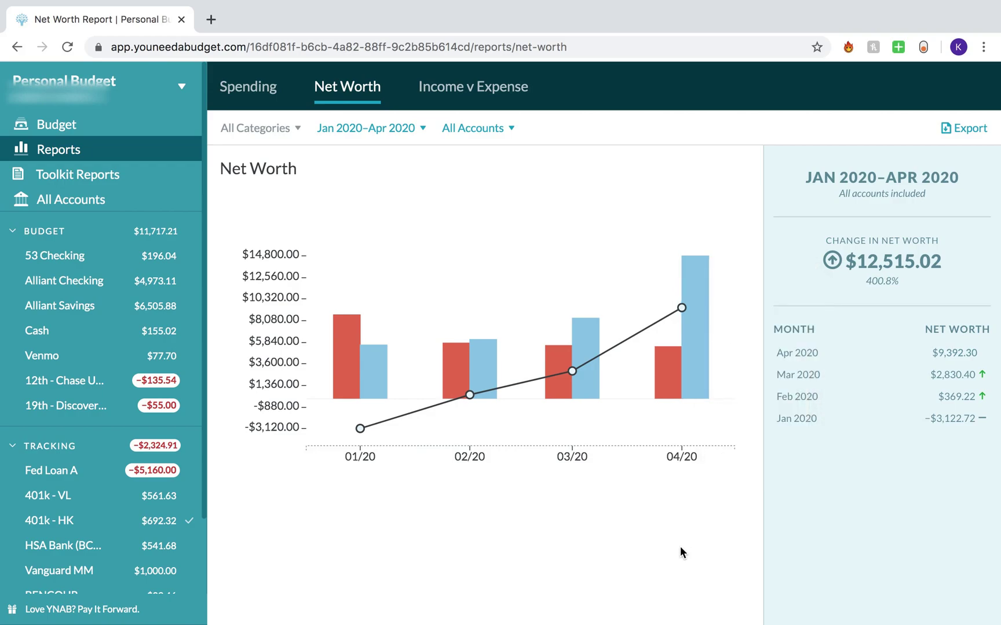
pyautogui.moveTo(688, 328)
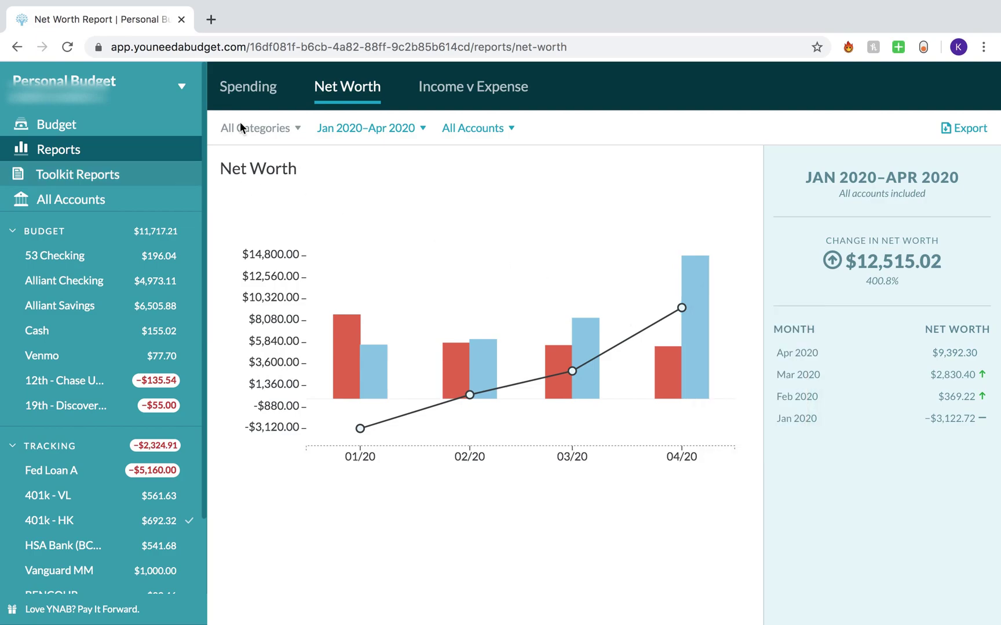
# Open the Income v Expense report and examine the transactions behind the April 2020 total income
pyautogui.click(182, 130)
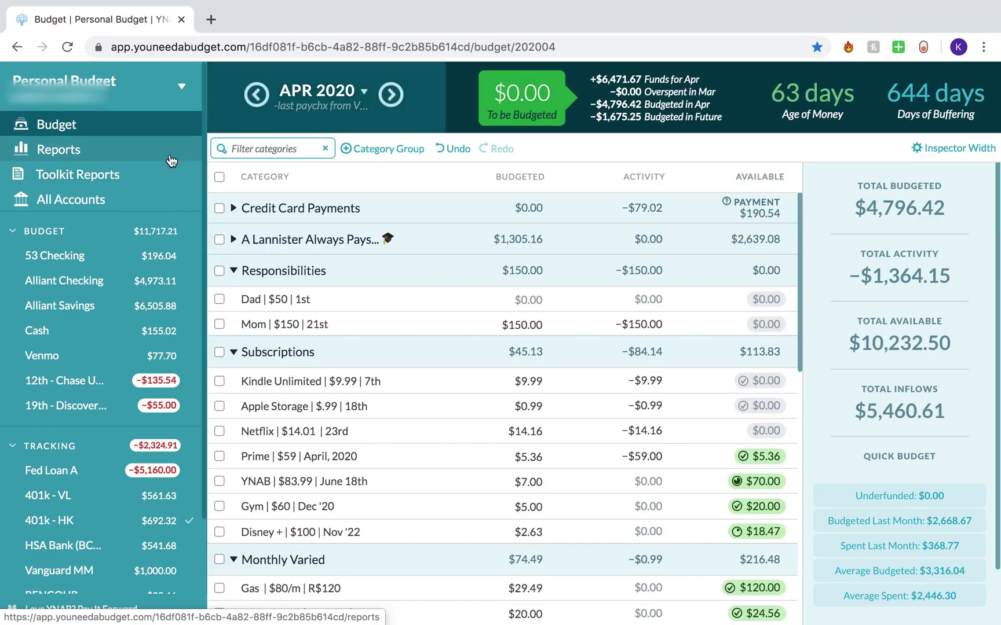
pyautogui.click(173, 160)
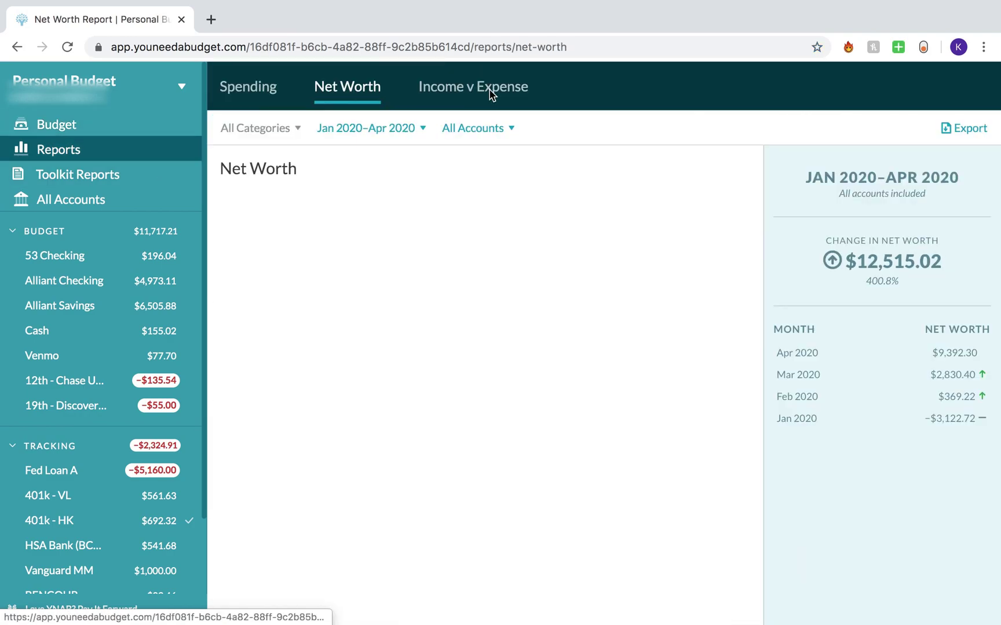
pyautogui.click(508, 88)
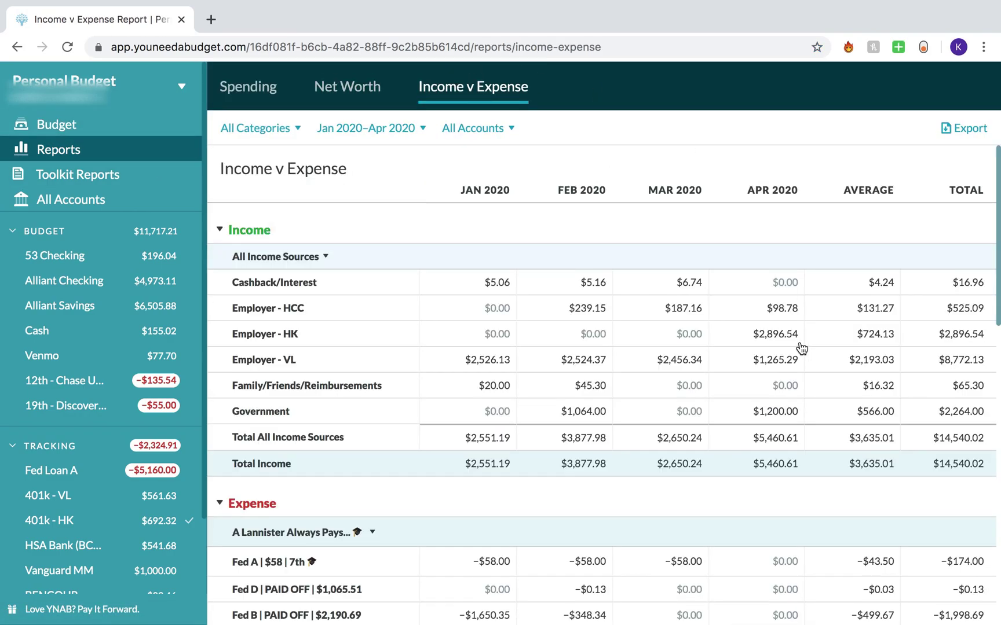
pyautogui.click(784, 467)
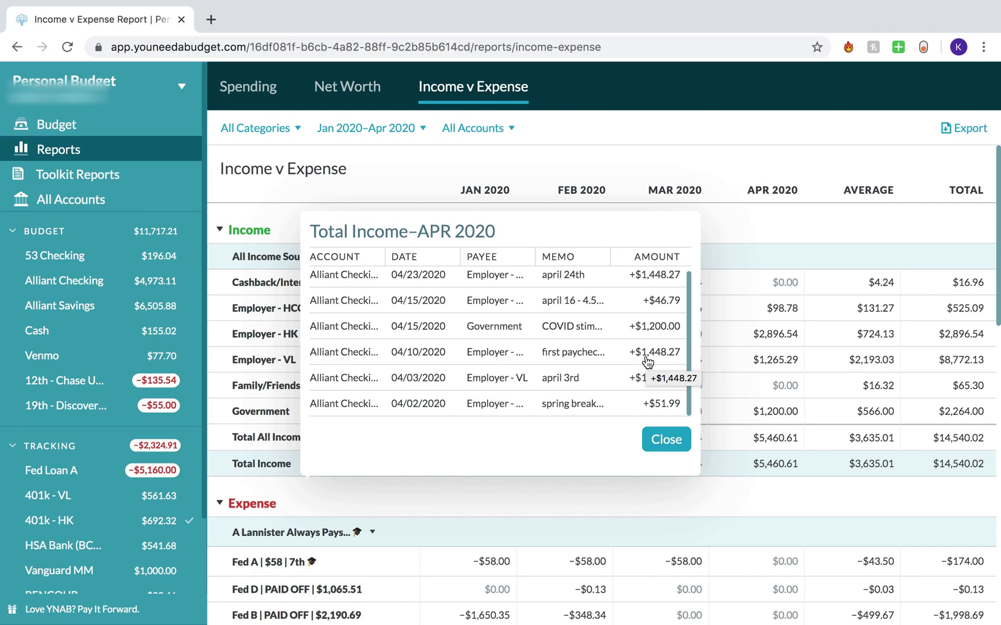
pyautogui.scroll(1, 647, 361)
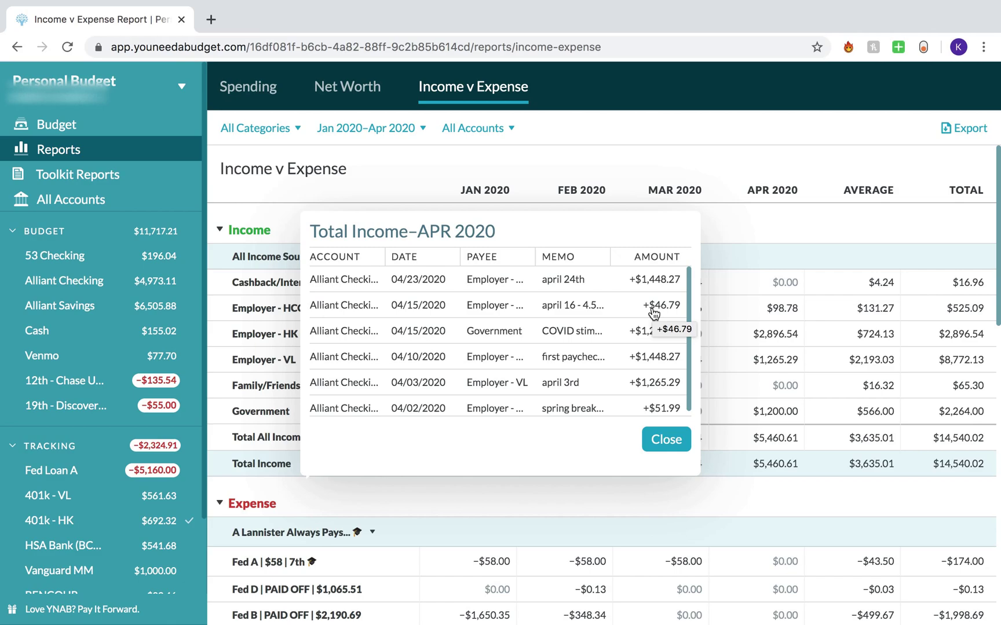
pyautogui.scroll(-1, 654, 313)
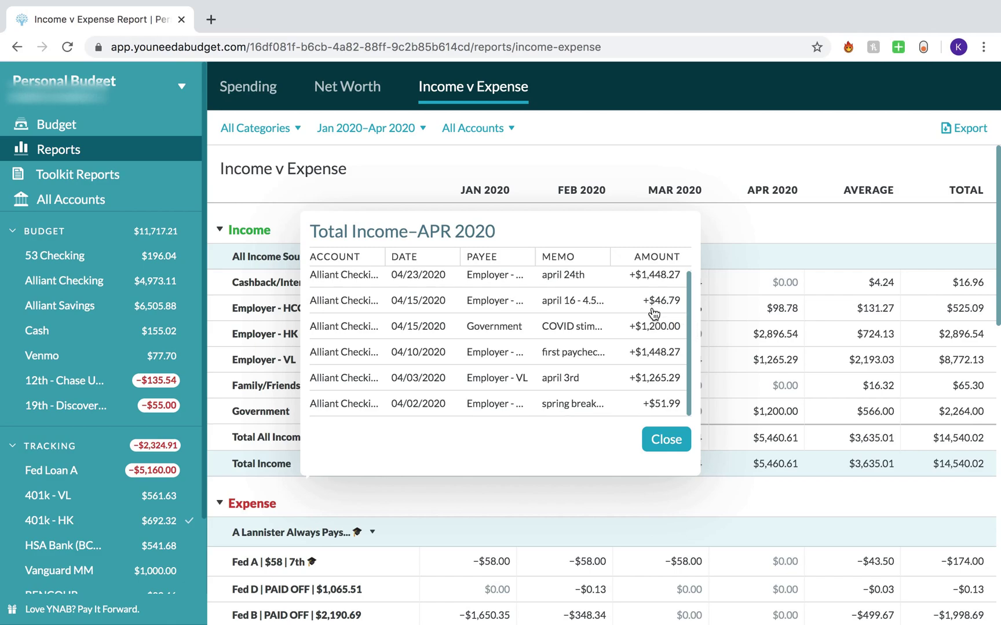
pyautogui.scroll(1, 654, 313)
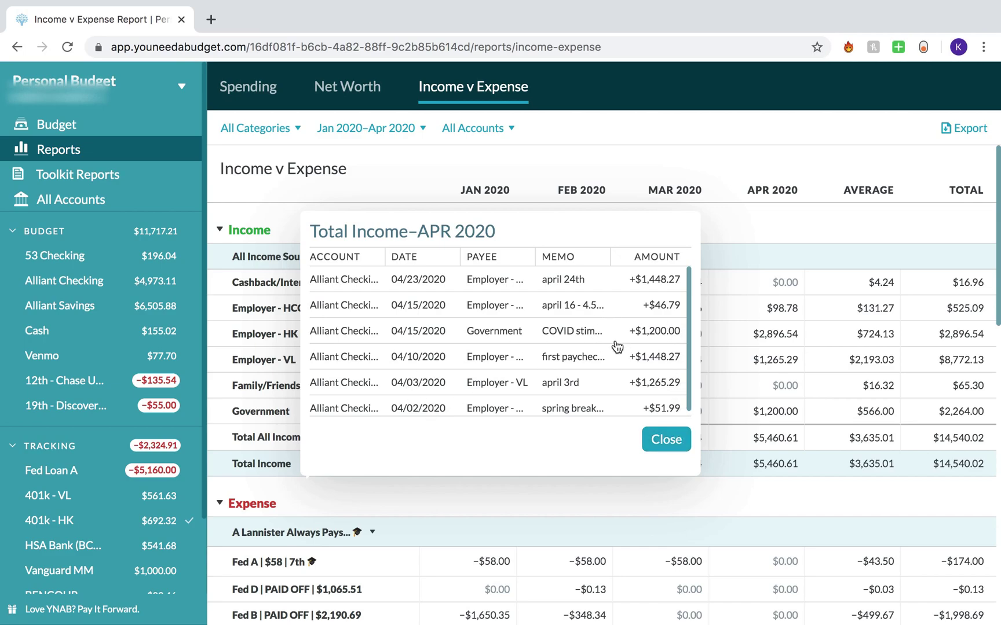
pyautogui.scroll(-1, 617, 346)
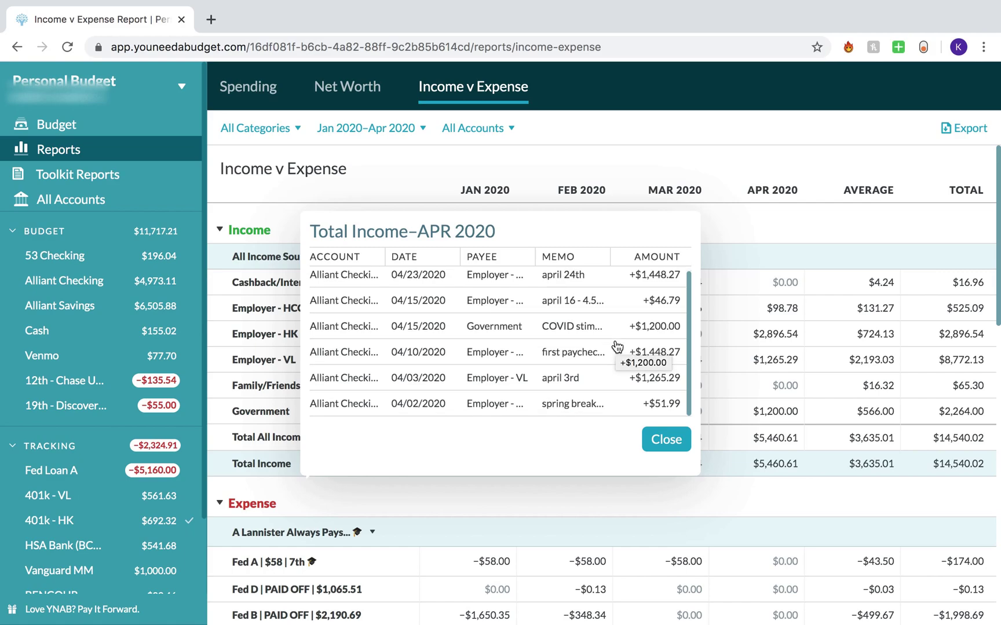
pyautogui.click(666, 441)
# Examine the transactions behind the April 2020 total expenses in the Income v Expense report
pyautogui.scroll(-5, 767, 354)
pyautogui.scroll(-10, 766, 354)
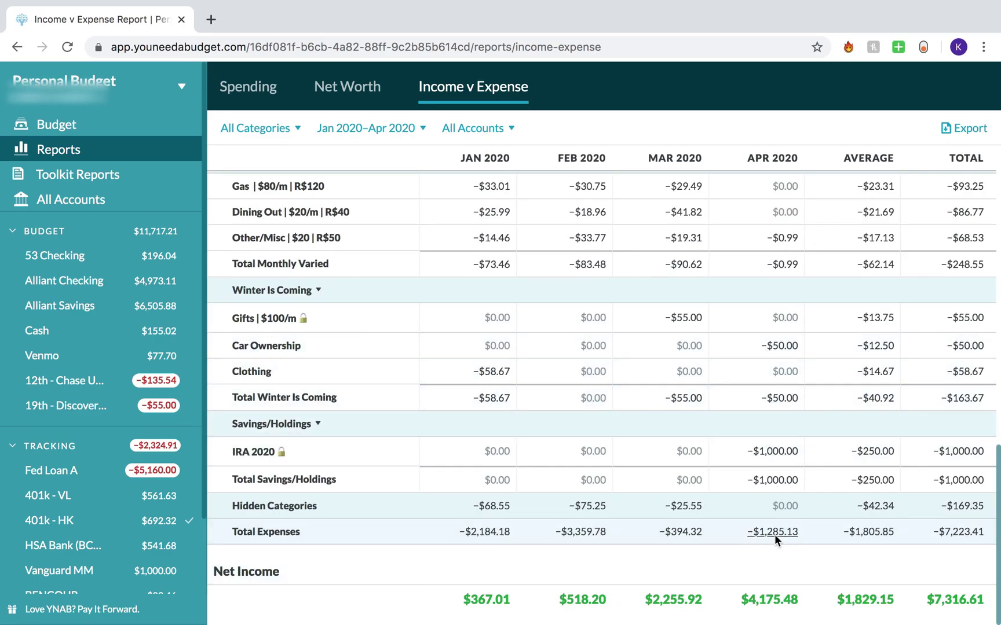
pyautogui.click(775, 533)
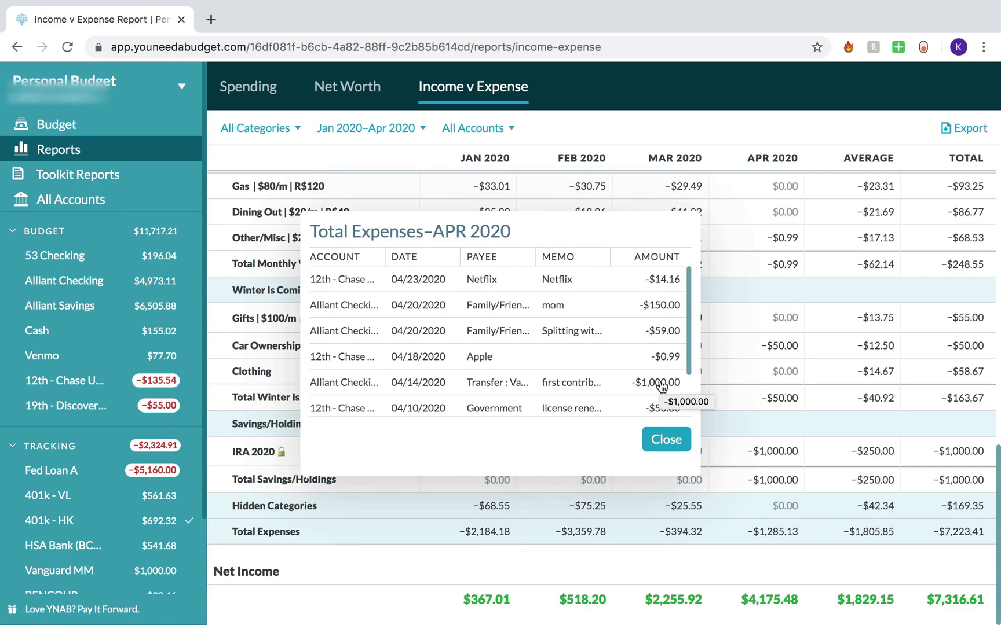
pyautogui.scroll(-3, 669, 331)
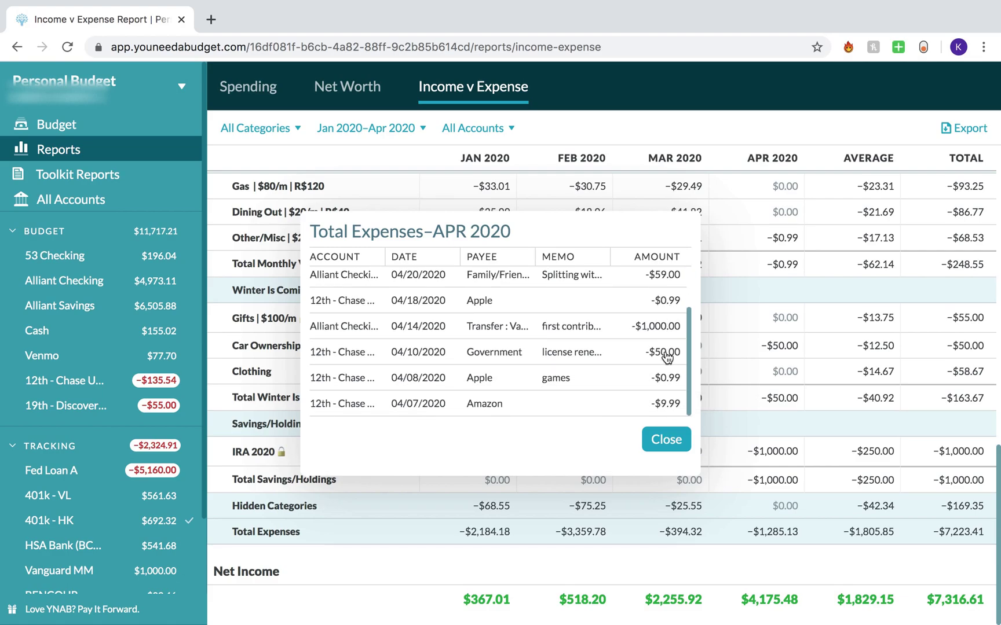
pyautogui.scroll(2, 663, 410)
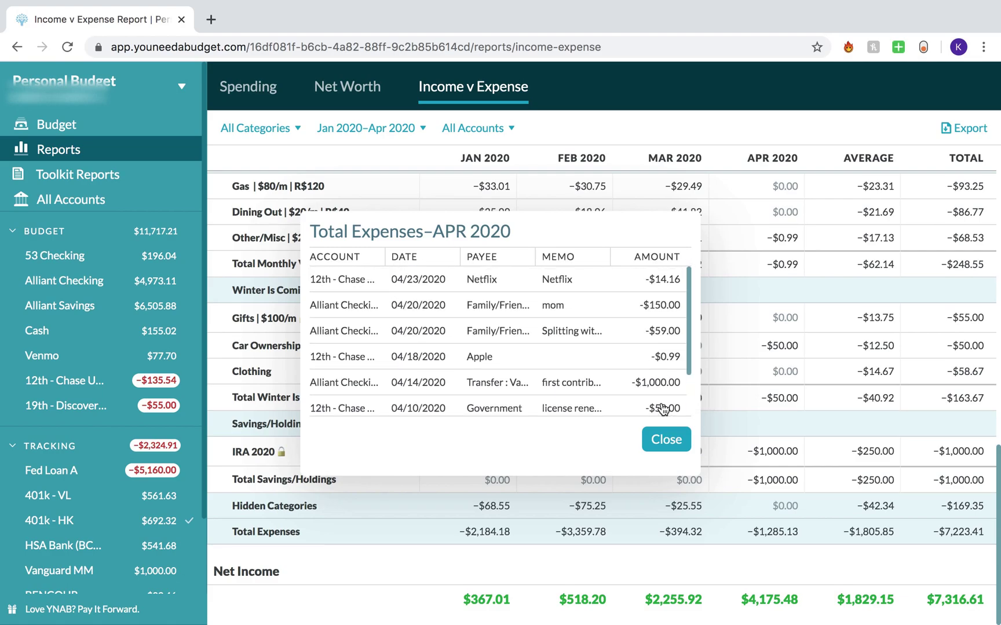
pyautogui.click(665, 439)
# Review the income and expense categories across the Income v Expense report and return to the April 2020 budget
pyautogui.scroll(2, 782, 473)
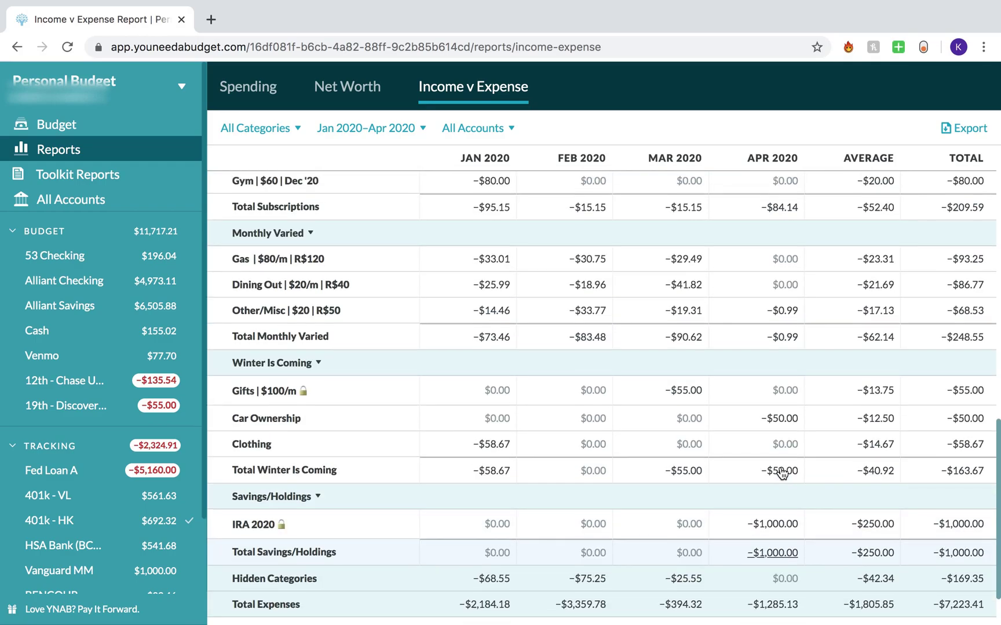
pyautogui.scroll(-2, 782, 474)
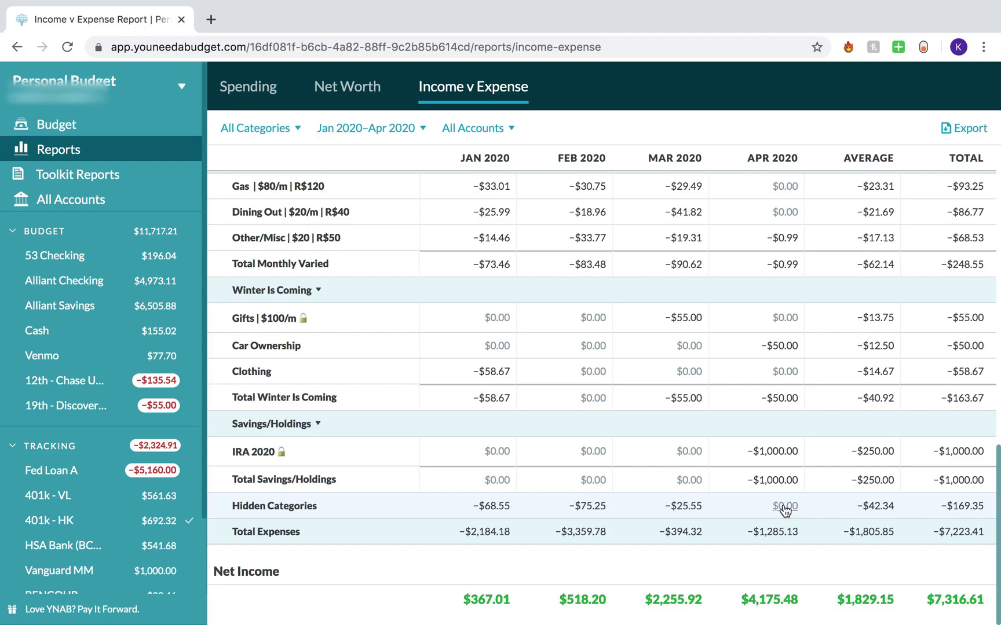
pyautogui.scroll(12, 785, 510)
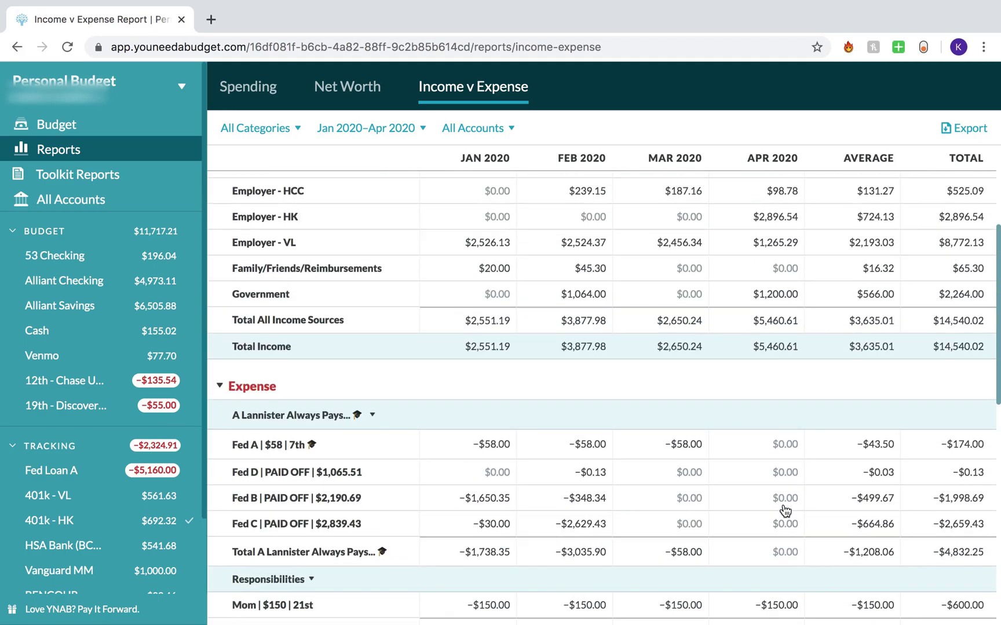
pyautogui.scroll(-12, 785, 510)
pyautogui.scroll(8, 785, 509)
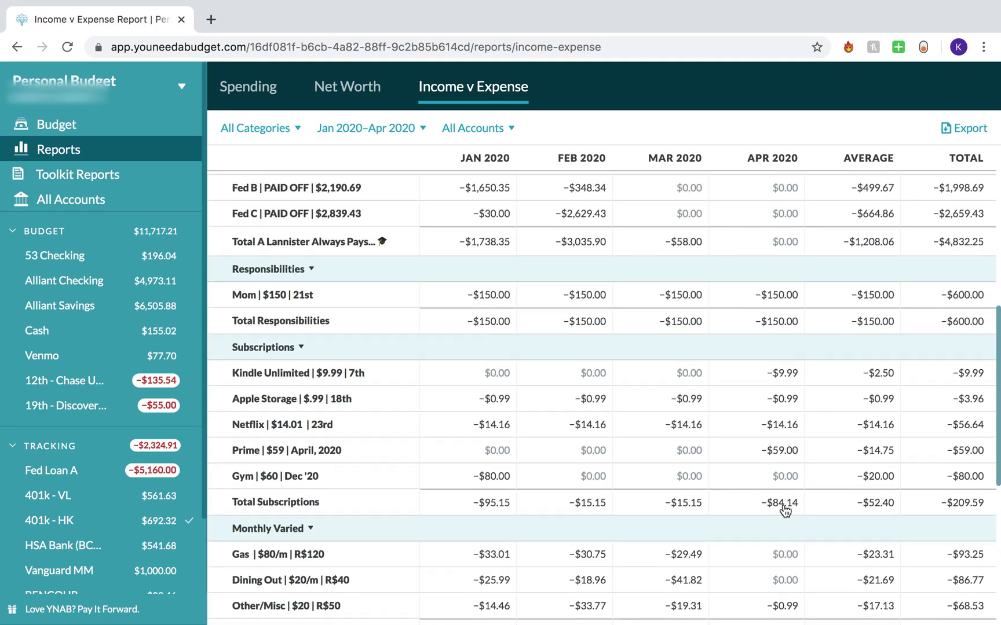
pyautogui.scroll(5, 785, 509)
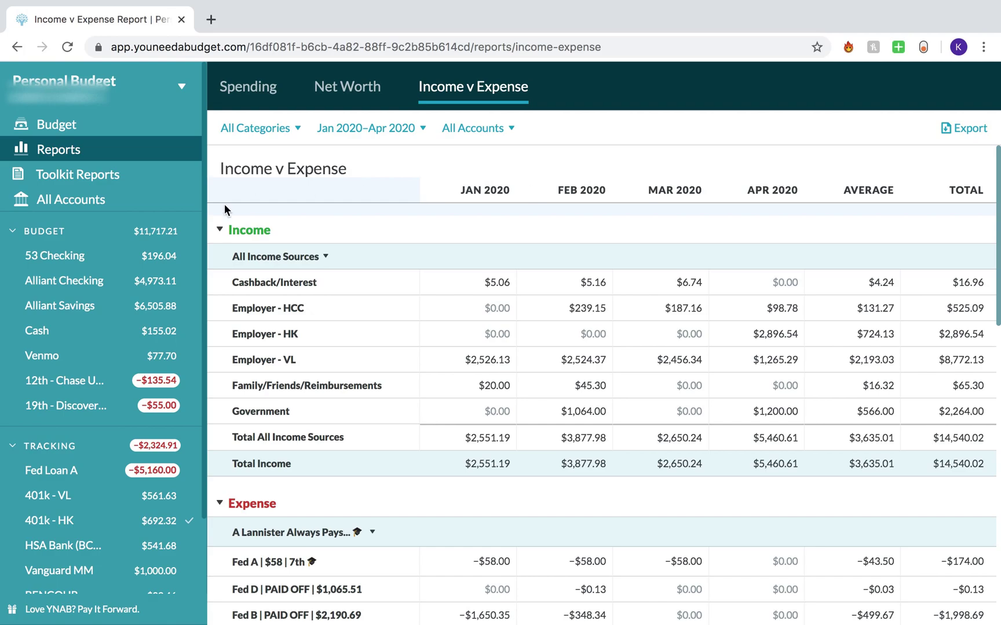
pyautogui.click(157, 134)
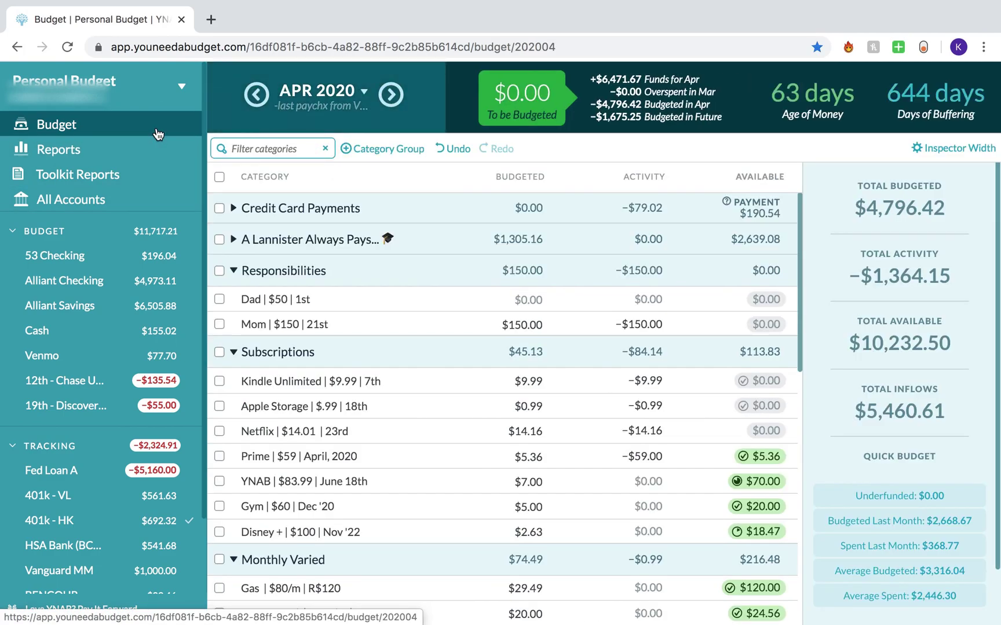